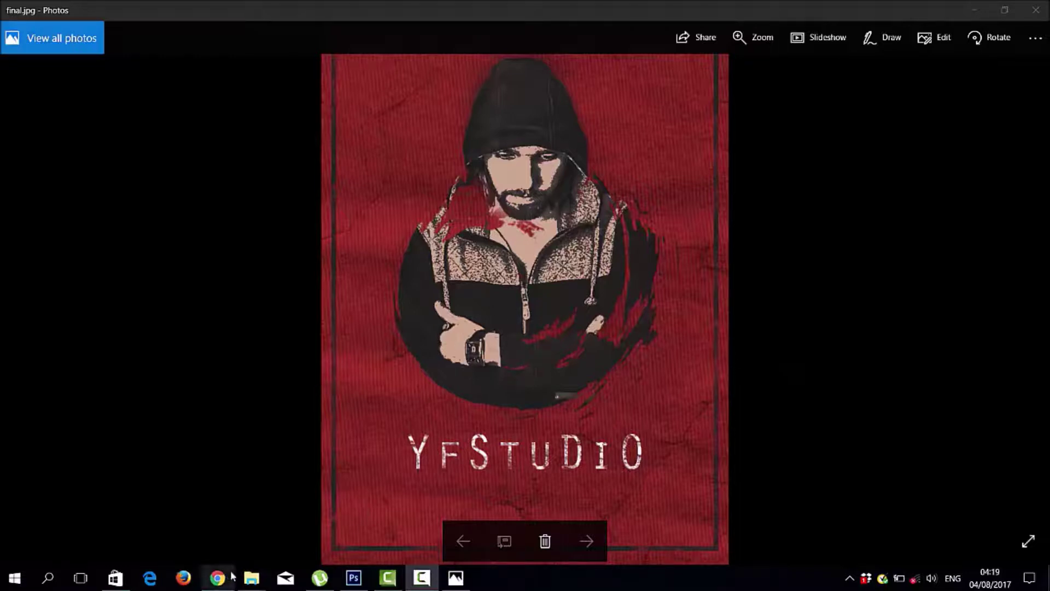
{"action": "mouse_move", "coordinate": [251, 578]}
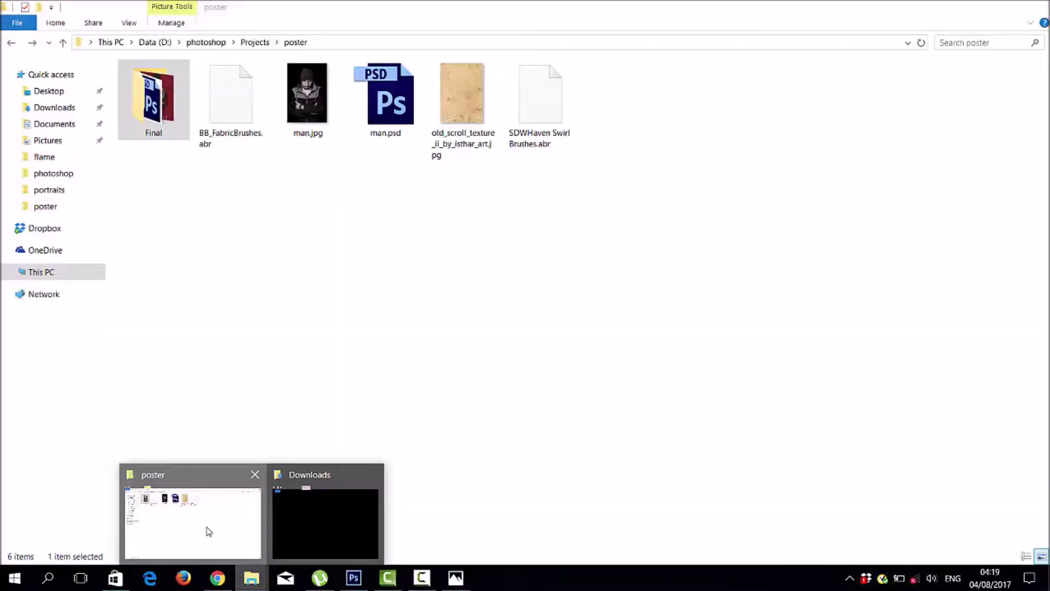
Step: Leave the final.jpg preview and bring the poster project folder forward
{"action": "left_click", "coordinate": [209, 531]}
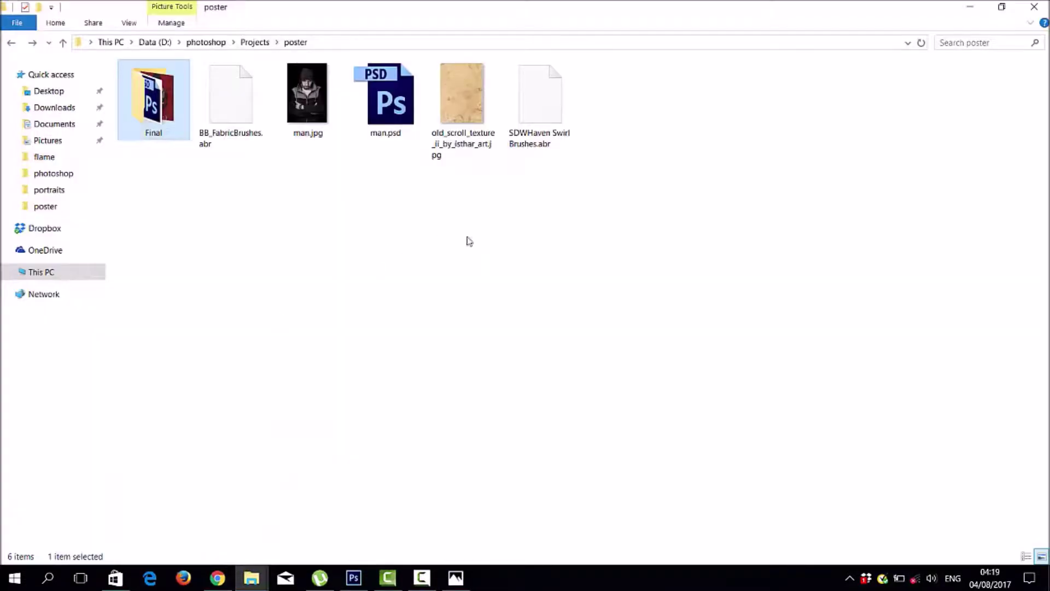
Step: Review the texture and man.jpg source files, then switch to Photoshop with man.psd open
{"action": "left_click_drag", "start_coordinate": [625, 152], "coordinate": [209, 110]}
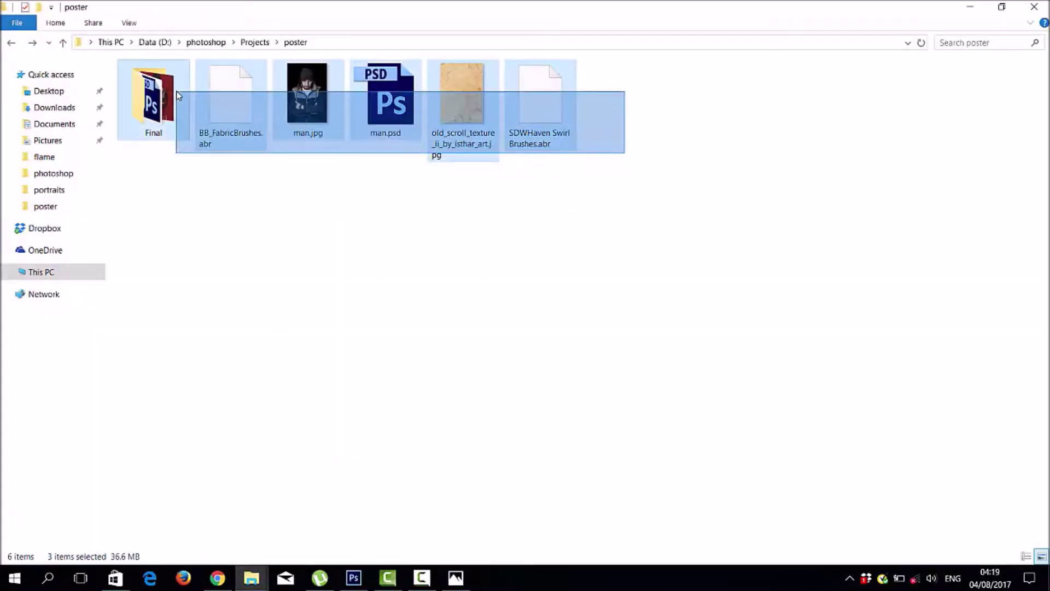
{"action": "left_click_drag", "start_coordinate": [209, 110], "coordinate": [432, 264]}
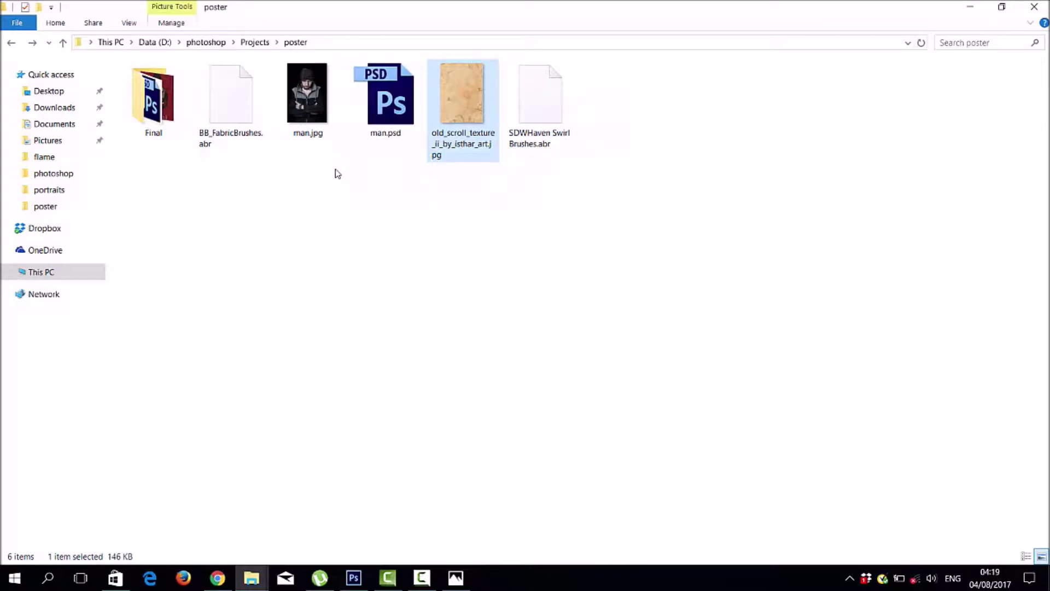
{"action": "left_click_drag", "start_coordinate": [302, 174], "coordinate": [305, 123]}
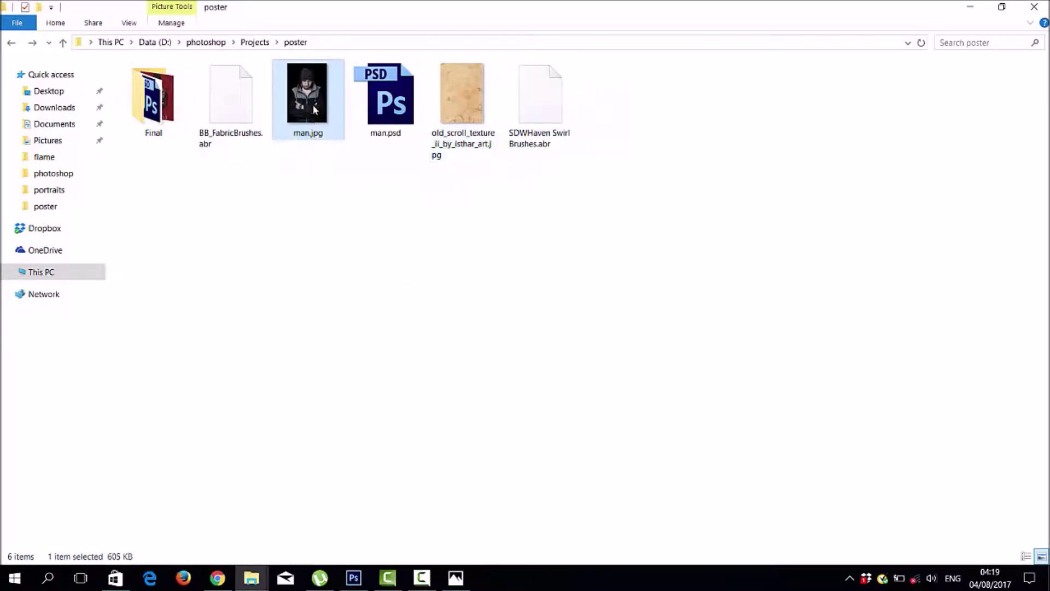
{"action": "left_click", "coordinate": [381, 273]}
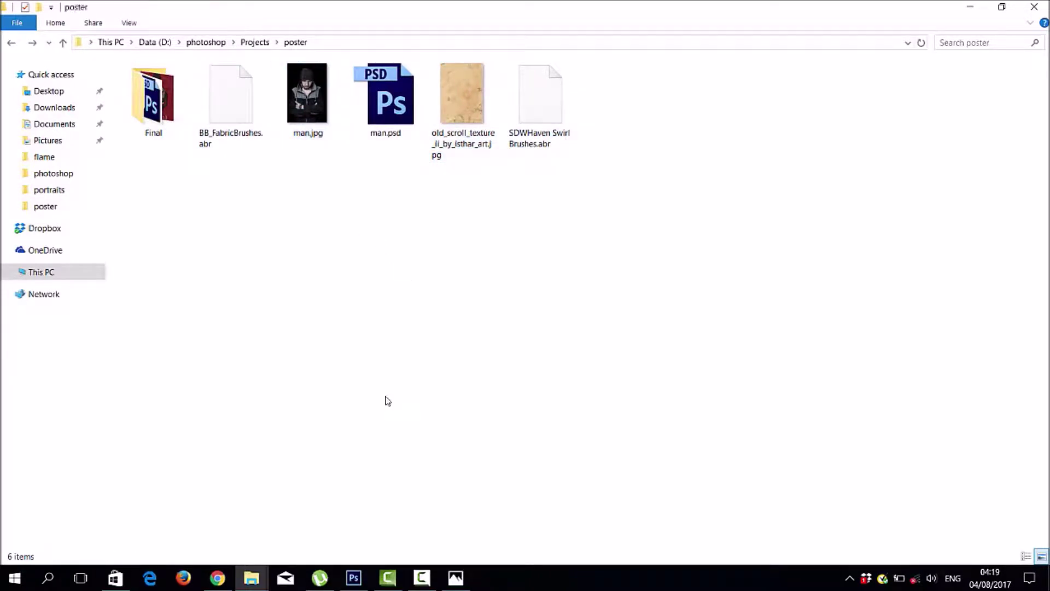
{"action": "left_click", "coordinate": [352, 577]}
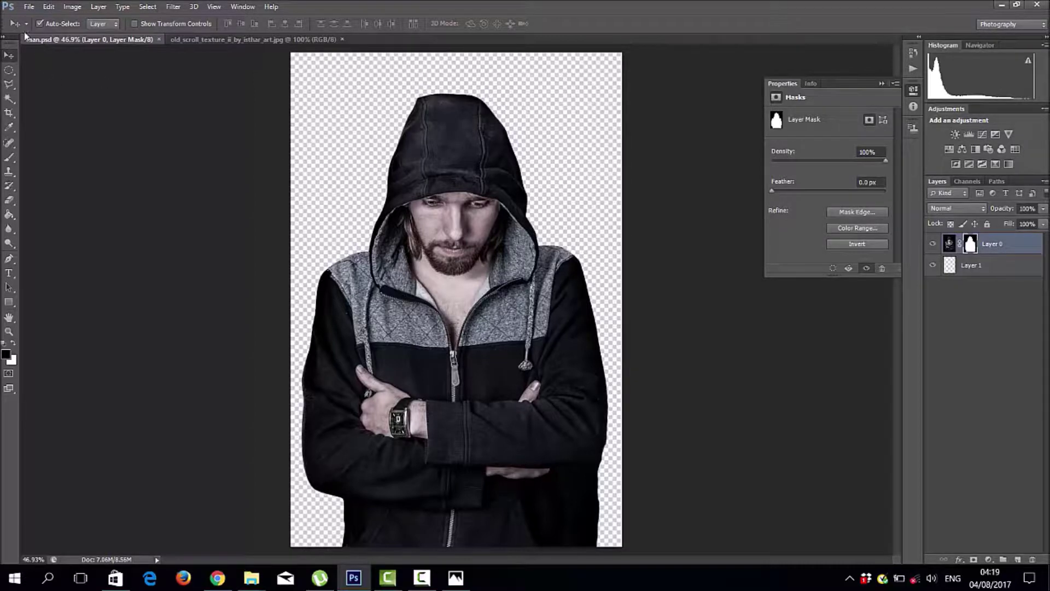
Step: Create a new transparent 600 × 800 px document at 300 ppi
{"action": "left_click", "coordinate": [29, 7]}
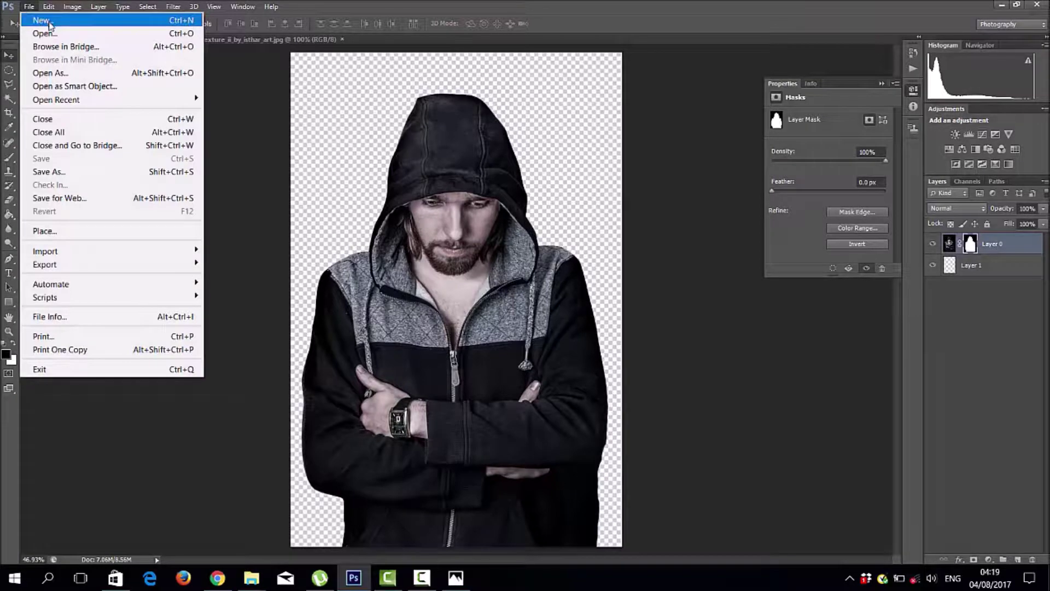
{"action": "left_click", "coordinate": [43, 20]}
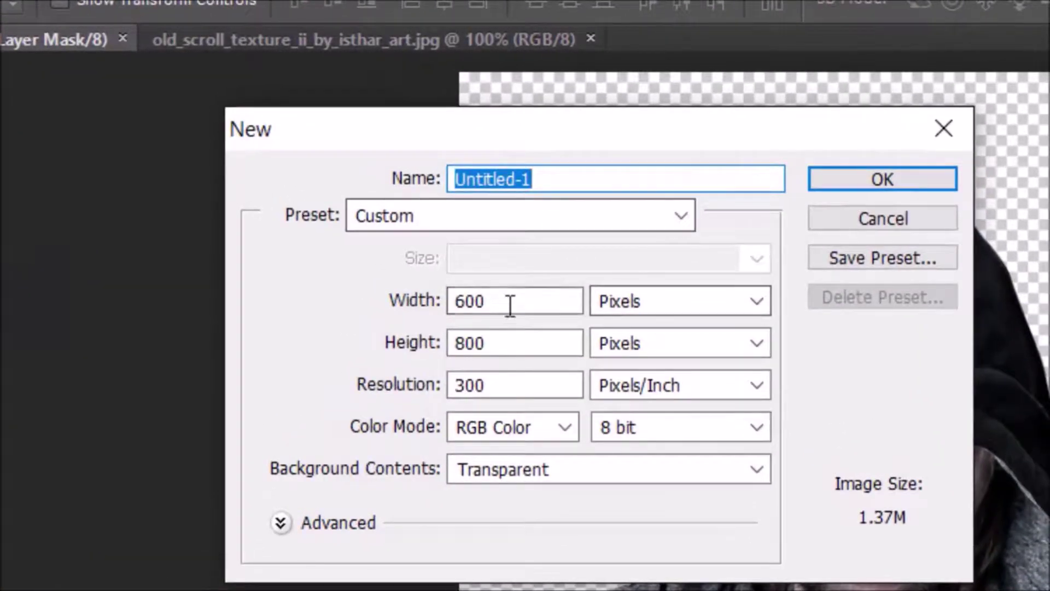
{"action": "left_click_drag", "start_coordinate": [508, 300], "coordinate": [453, 302]}
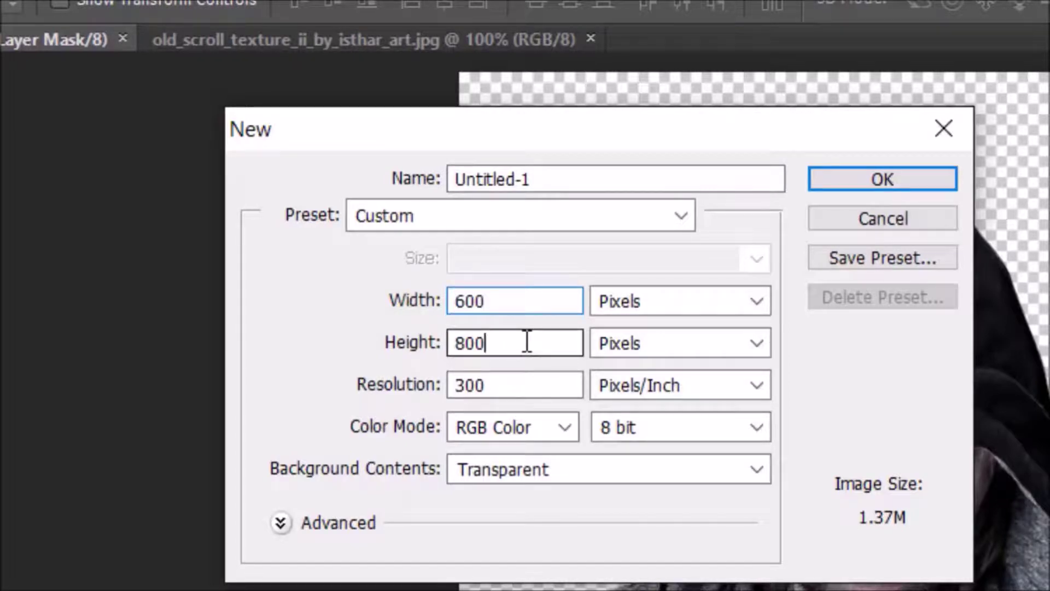
{"action": "left_click_drag", "start_coordinate": [528, 343], "coordinate": [454, 343]}
{"action": "left_click", "coordinate": [915, 183]}
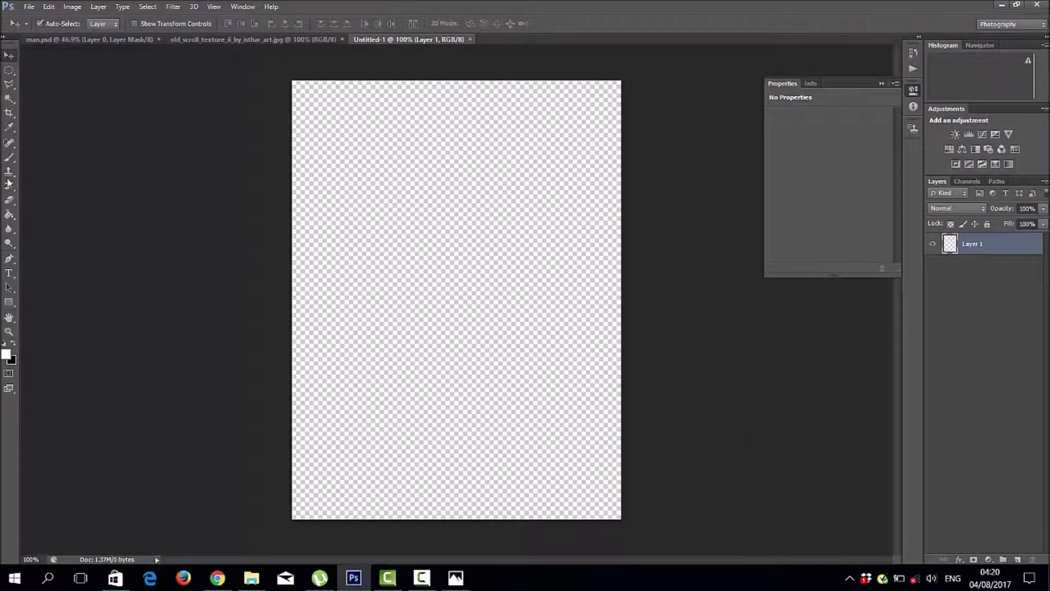
Step: Paint-bucket fill the blank canvas with foreground colour #cc3932
{"action": "left_click", "coordinate": [9, 214]}
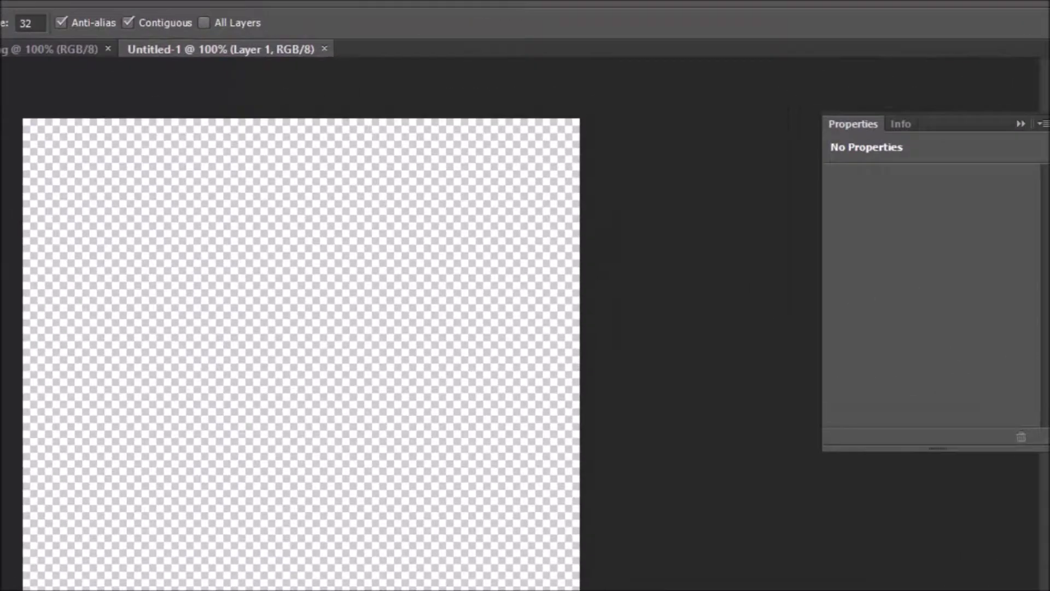
{"action": "left_click", "coordinate": [6, 355]}
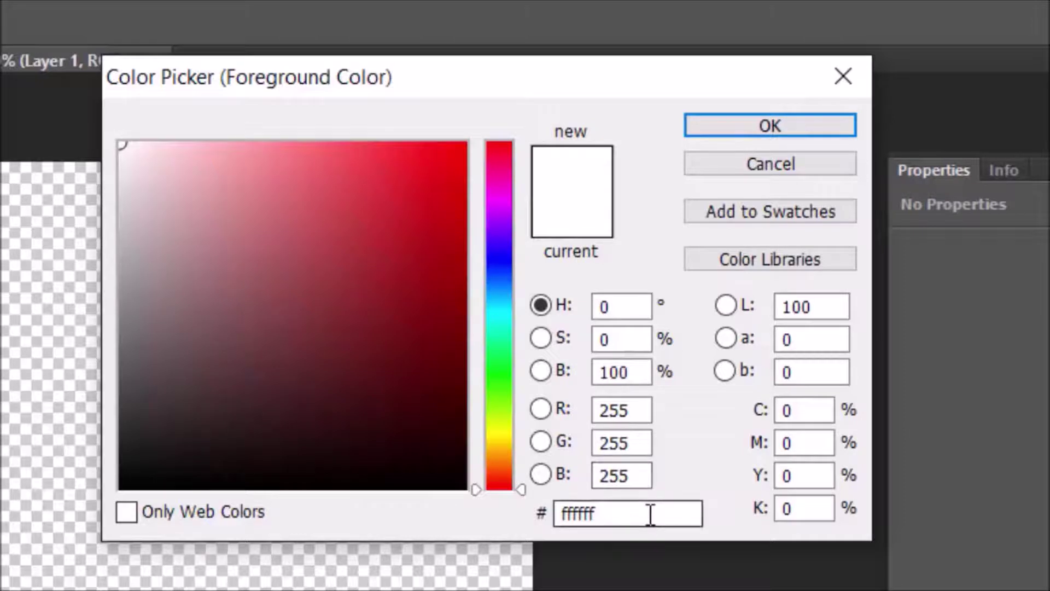
{"action": "left_click_drag", "start_coordinate": [649, 512], "coordinate": [445, 520]}
{"action": "type", "text": "cc"}
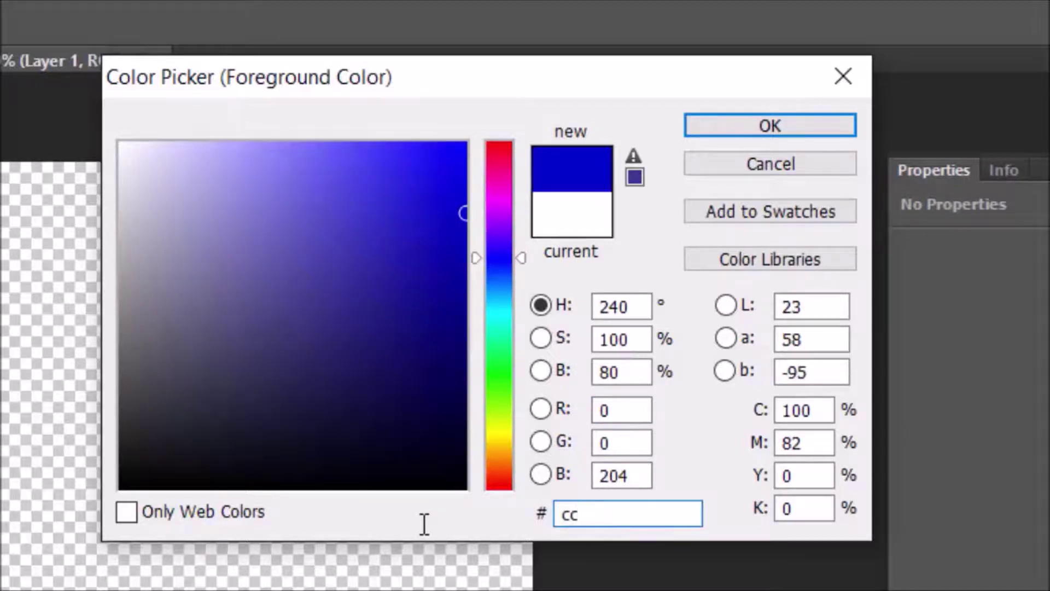
{"action": "type", "text": "39"}
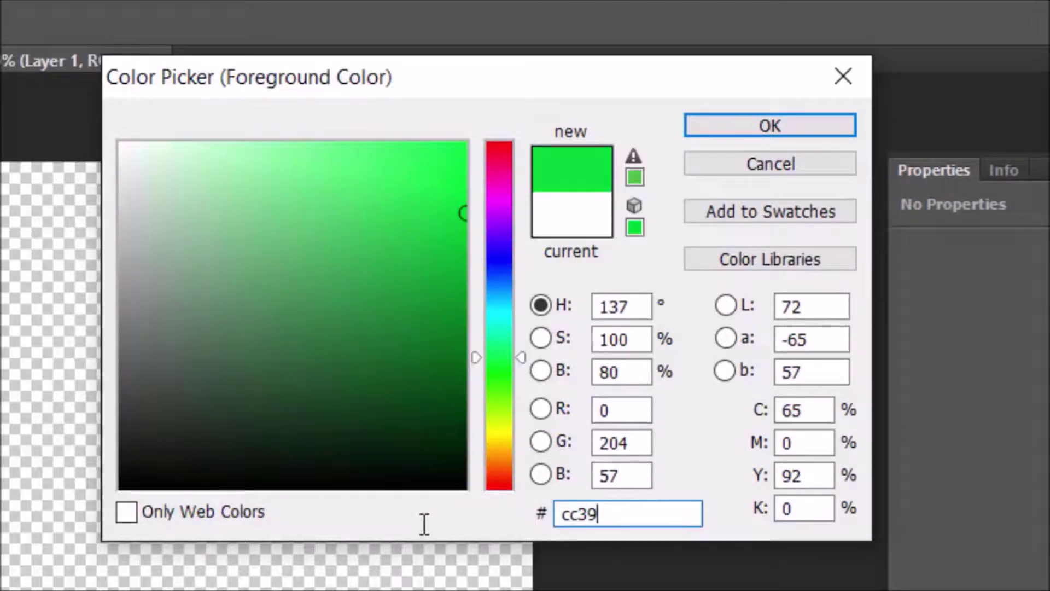
{"action": "type", "text": "32"}
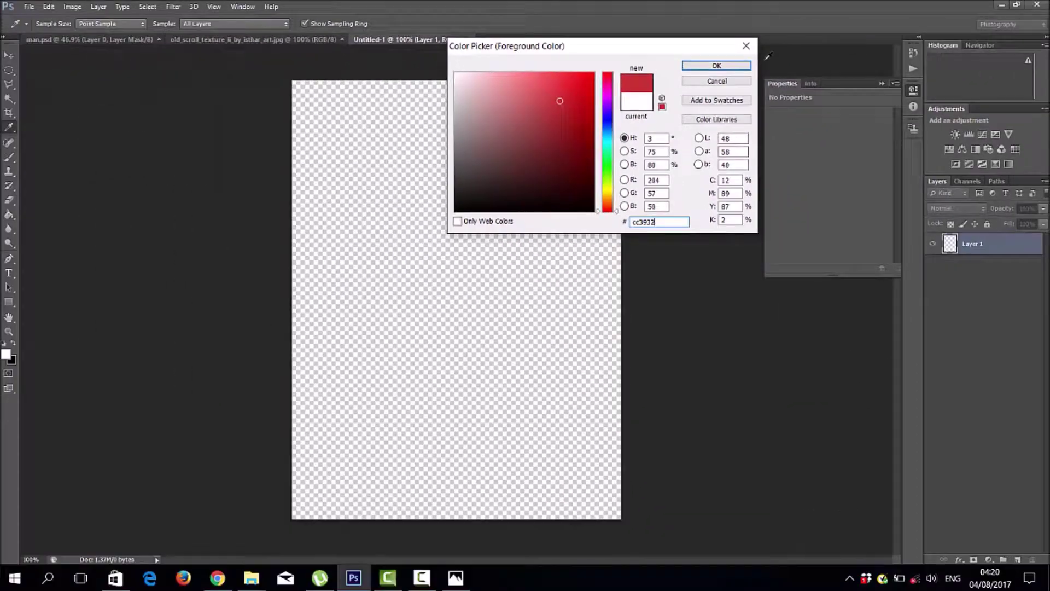
{"action": "left_click", "coordinate": [717, 66]}
{"action": "key", "text": "g"}
{"action": "left_click", "coordinate": [482, 195]}
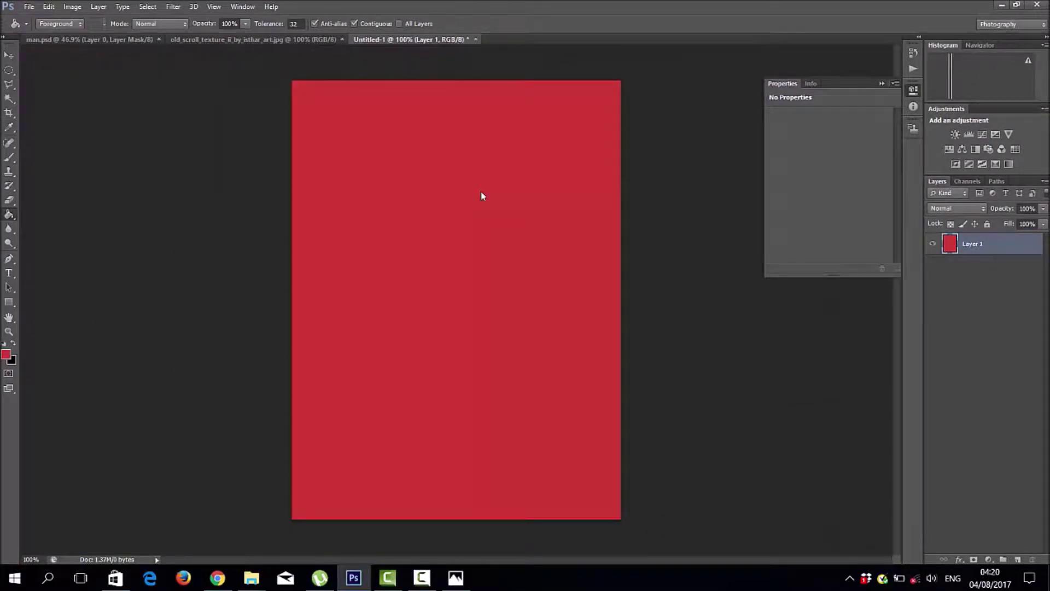
Step: Drag the parchment texture into Untitled-1 and stretch it to cover the whole canvas
{"action": "left_click", "coordinate": [241, 39]}
{"action": "left_click", "coordinate": [9, 55]}
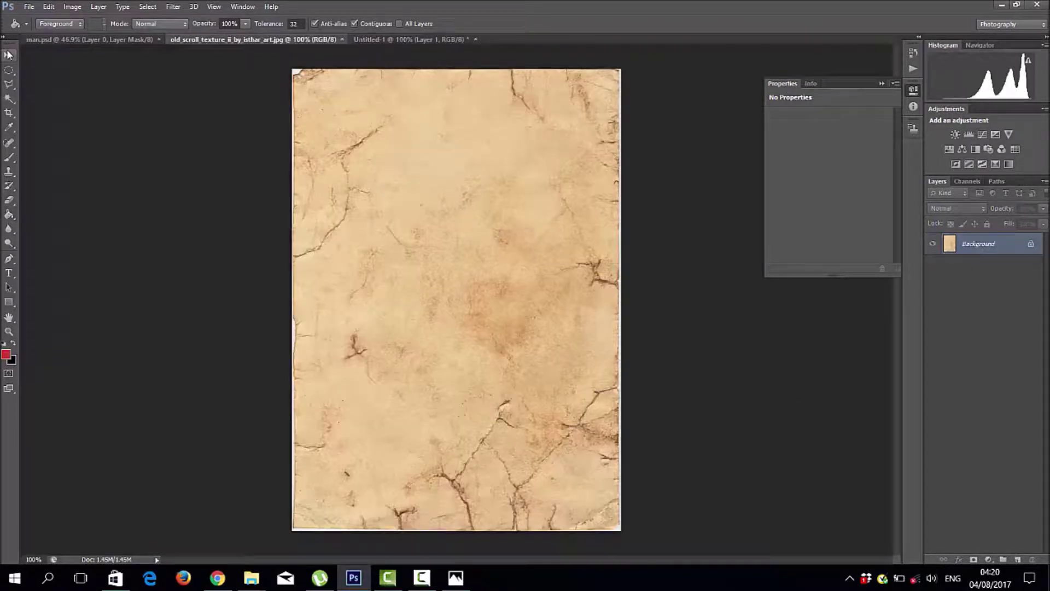
{"action": "mouse_move", "coordinate": [388, 76]}
{"action": "left_mouse_down"}
{"action": "mouse_move", "coordinate": [390, 46]}
{"action": "mouse_move", "coordinate": [380, 171]}
{"action": "mouse_move", "coordinate": [390, 168]}
{"action": "left_mouse_up"}
{"action": "key", "text": "ctrl+t"}
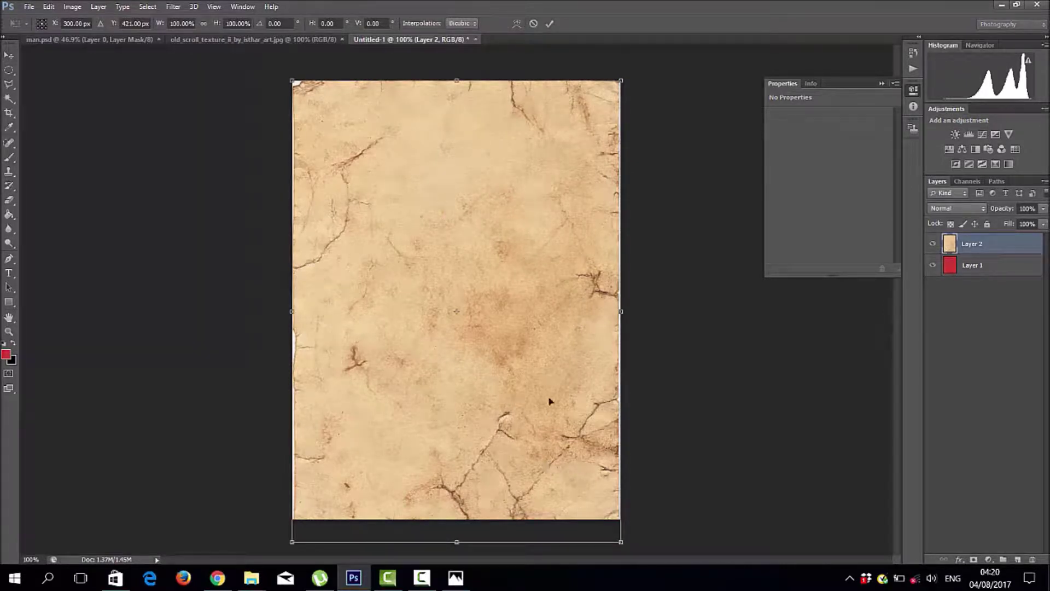
{"action": "left_click_drag", "start_coordinate": [554, 291], "coordinate": [554, 276]}
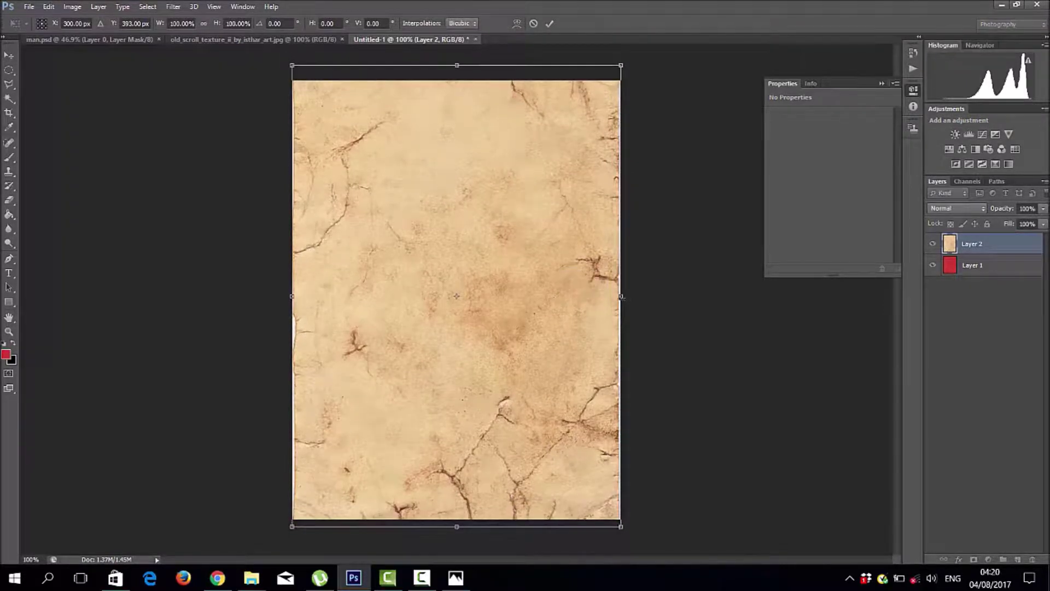
{"action": "left_click_drag", "start_coordinate": [358, 288], "coordinate": [464, 67]}
{"action": "key", "text": "Return"}
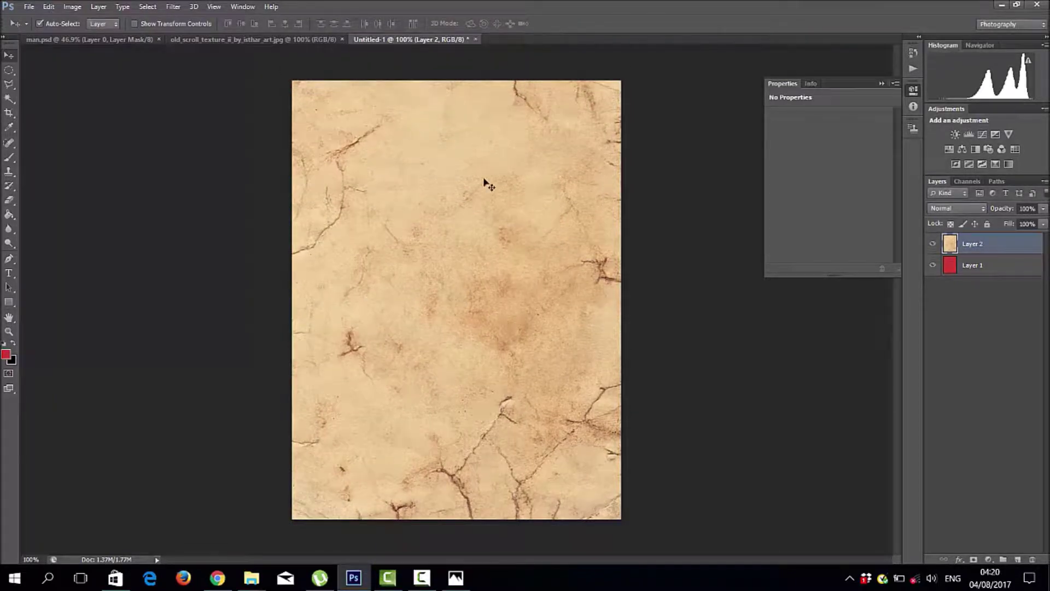
{"action": "left_click", "coordinate": [73, 6]}
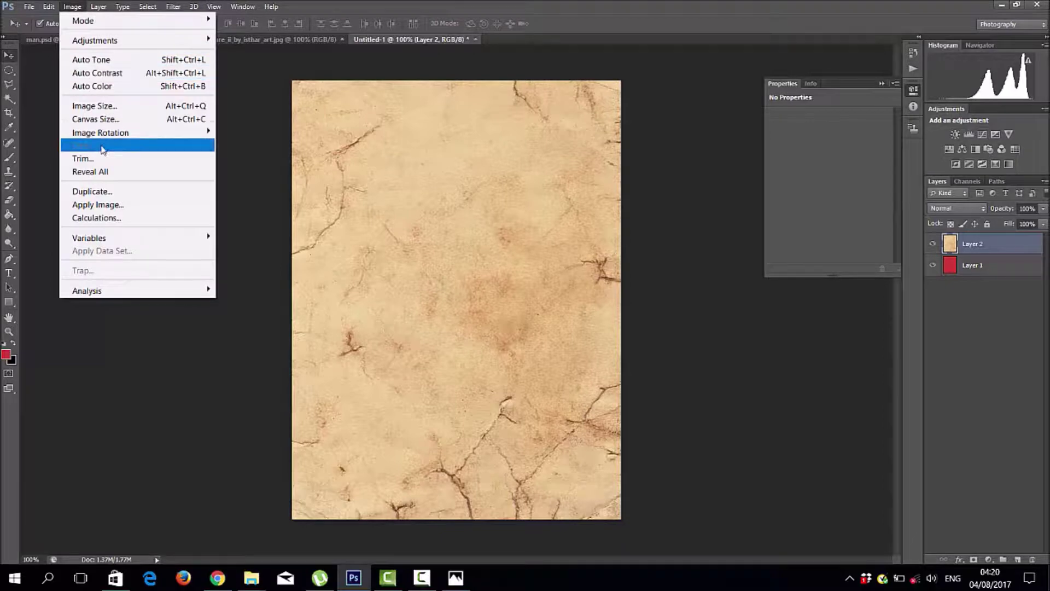
{"action": "mouse_move", "coordinate": [146, 62]}
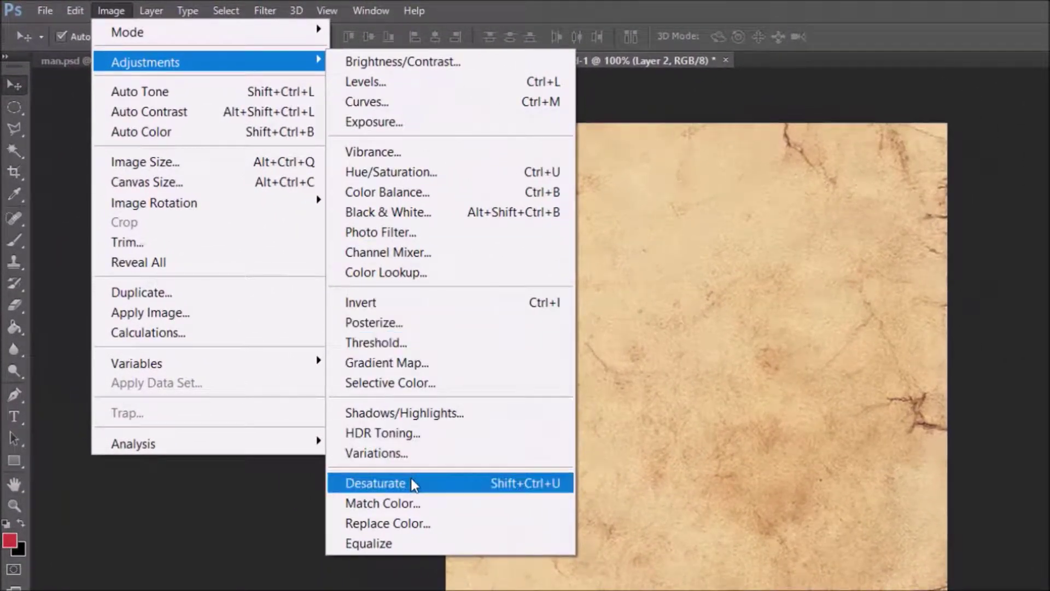
Step: Desaturate the parchment layer and set its opacity to 80%
{"action": "left_click", "coordinate": [411, 483]}
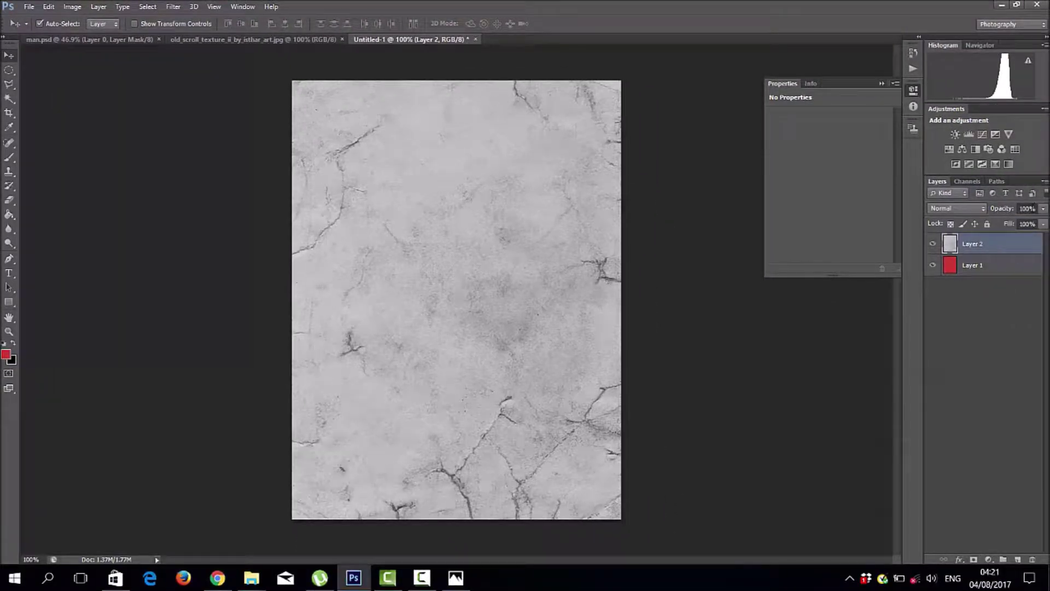
{"action": "left_click", "coordinate": [1034, 209]}
{"action": "type", "text": "80"}
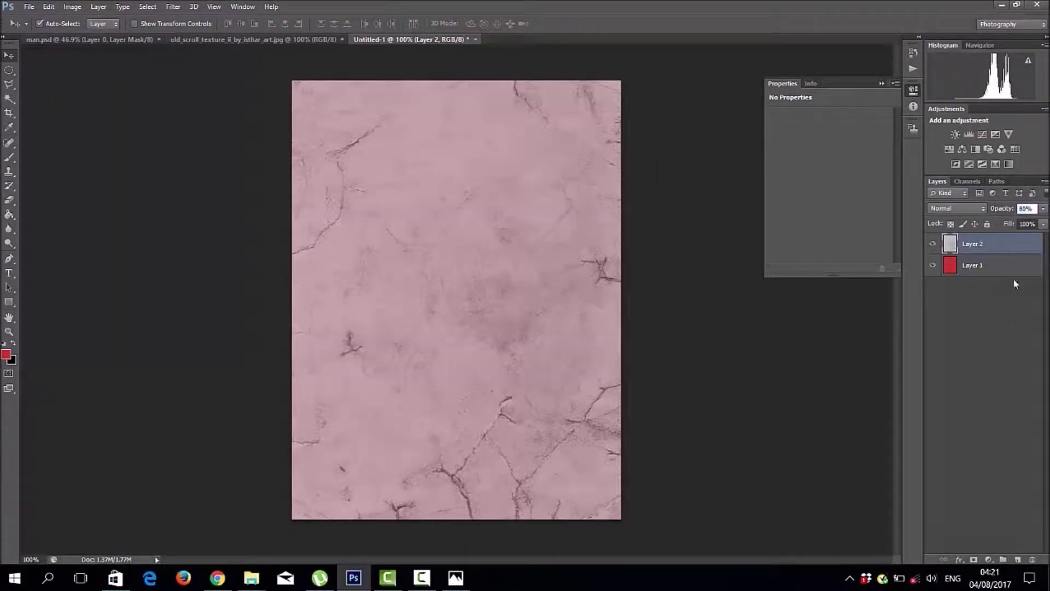
{"action": "left_click", "coordinate": [1005, 322]}
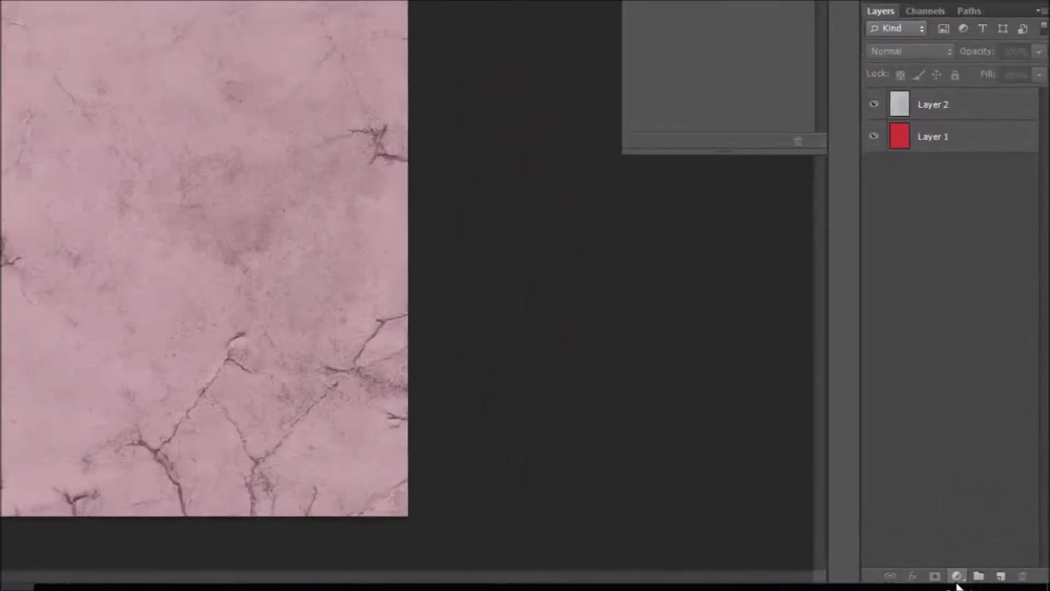
Step: Add a clipped, colorized Hue/Saturation adjustment with Hue 0 and Saturation 59
{"action": "left_click", "coordinate": [987, 558]}
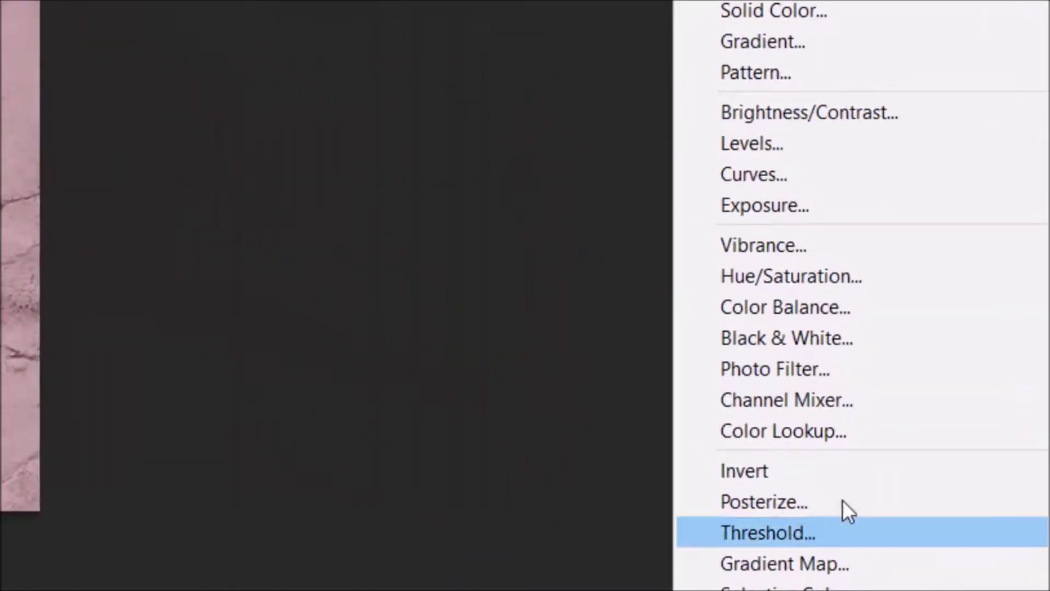
{"action": "left_click", "coordinate": [819, 277]}
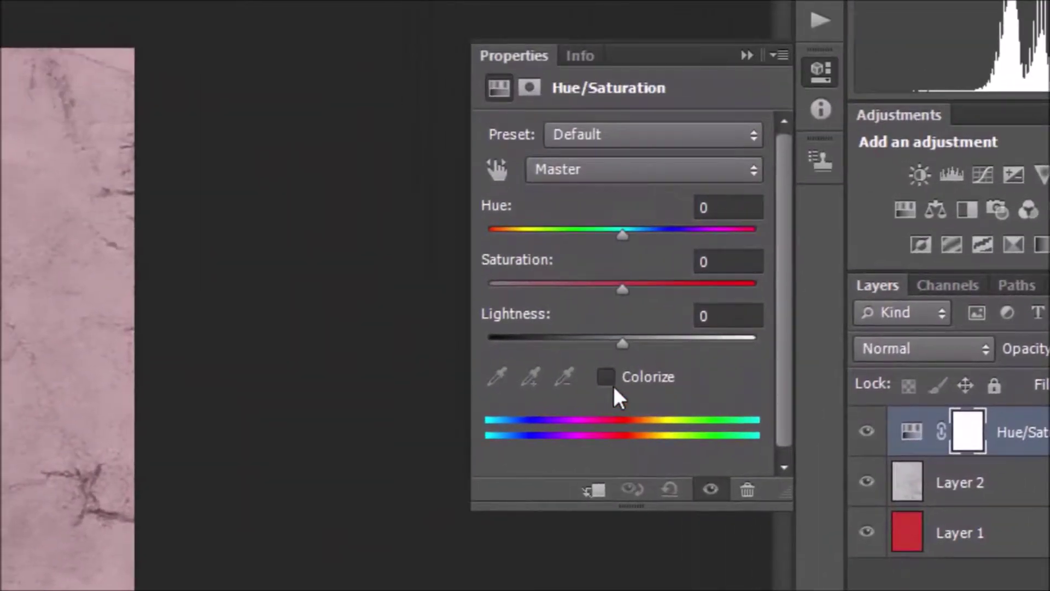
{"action": "left_click", "coordinate": [608, 377]}
{"action": "left_click", "coordinate": [595, 486]}
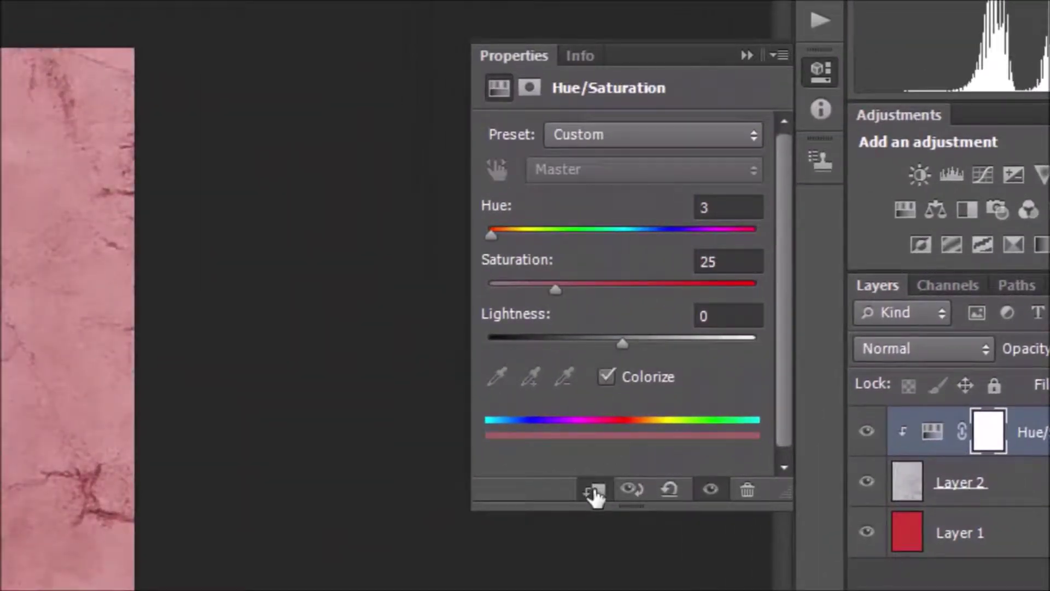
{"action": "left_click_drag", "start_coordinate": [714, 208], "coordinate": [626, 212]}
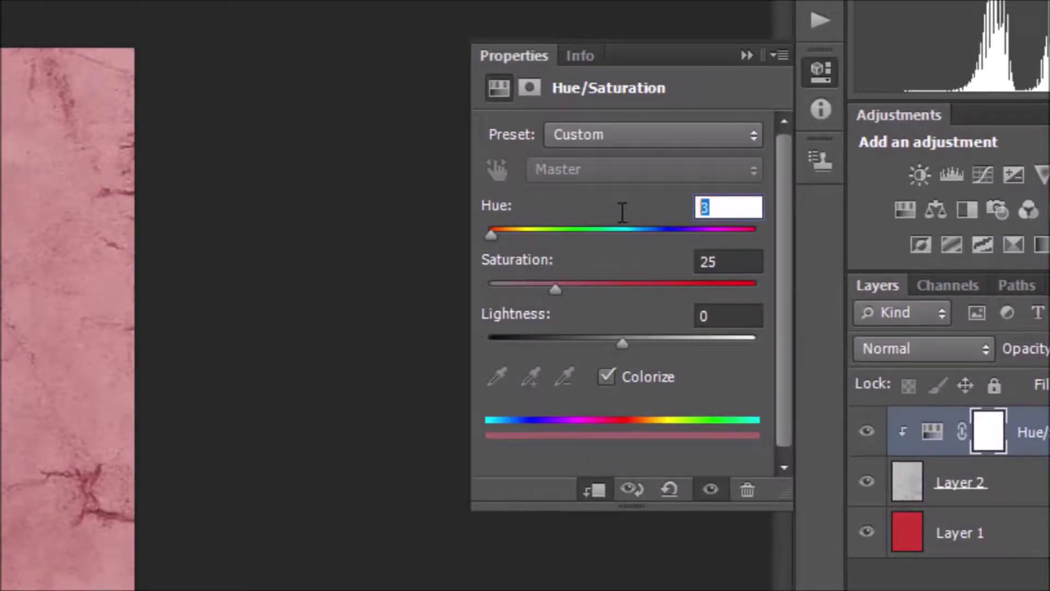
{"action": "type", "text": "0"}
{"action": "left_click_drag", "start_coordinate": [735, 261], "coordinate": [655, 282]}
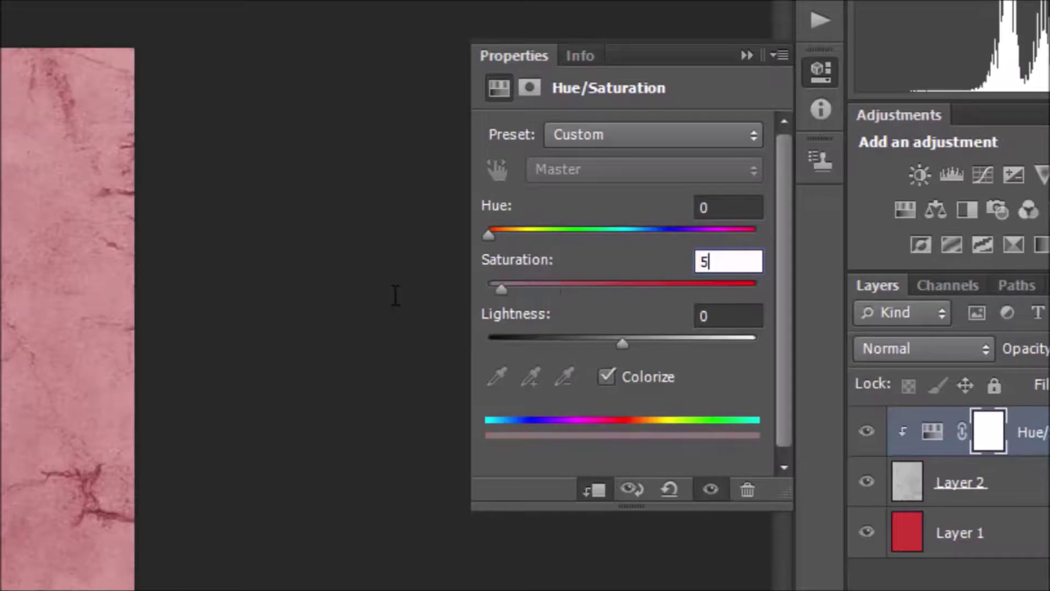
{"action": "type", "text": "59"}
Step: Set the adjustment's Lightness to -38 and add a new empty layer above
{"action": "left_click", "coordinate": [728, 312]}
{"action": "double_click", "coordinate": [728, 311]}
{"action": "type", "text": "-"}
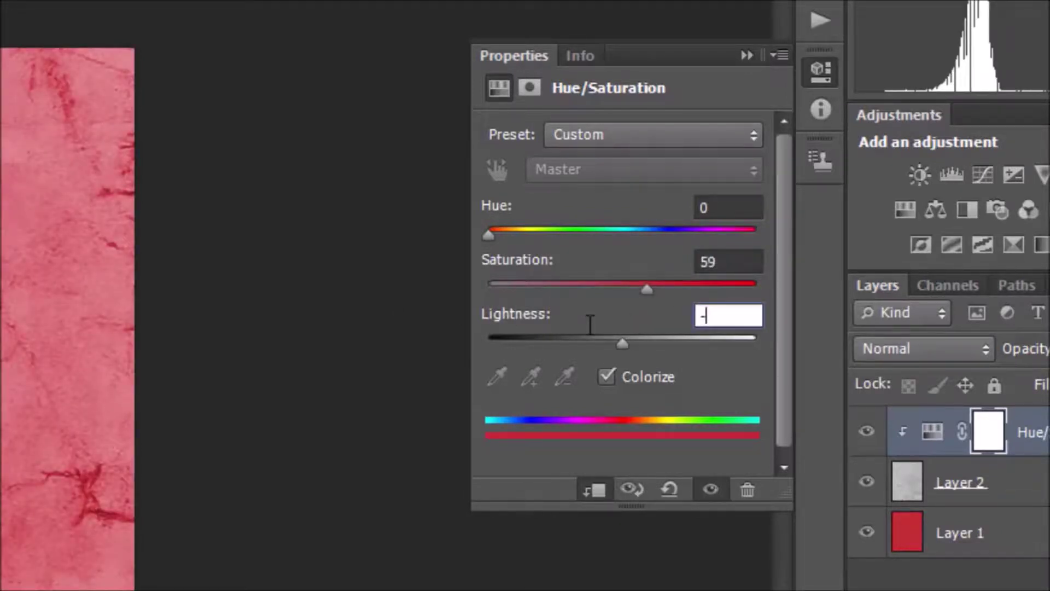
{"action": "type", "text": "39"}
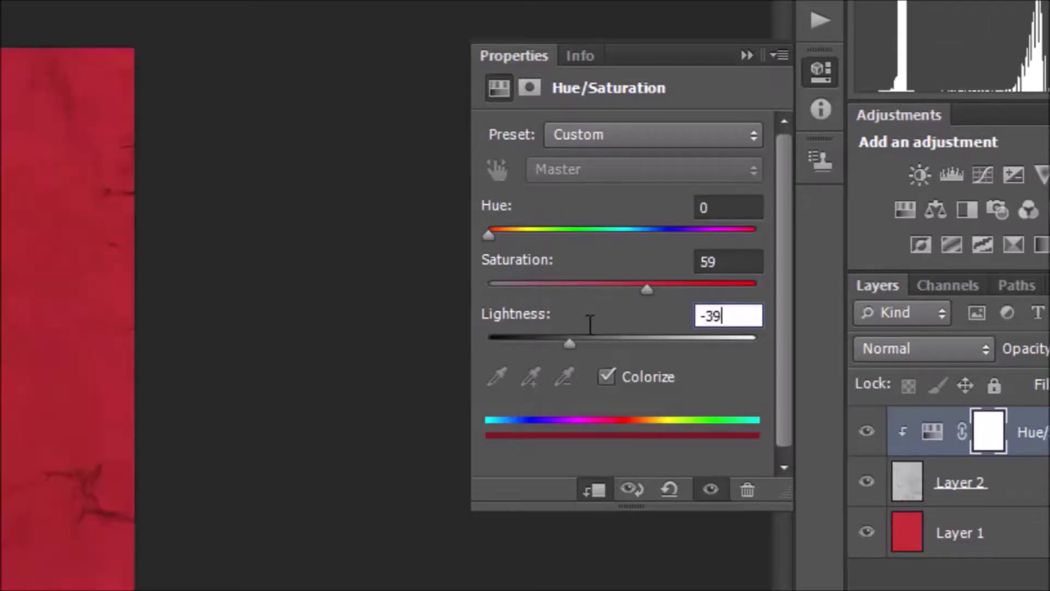
{"action": "key", "text": "BackSpace"}
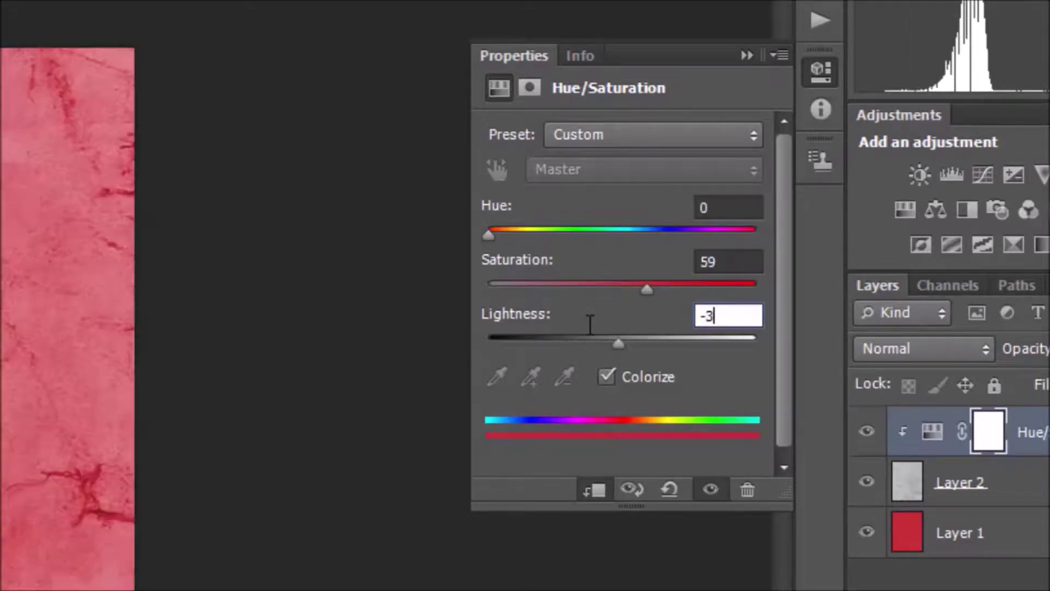
{"action": "type", "text": "8"}
{"action": "left_click", "coordinate": [864, 580]}
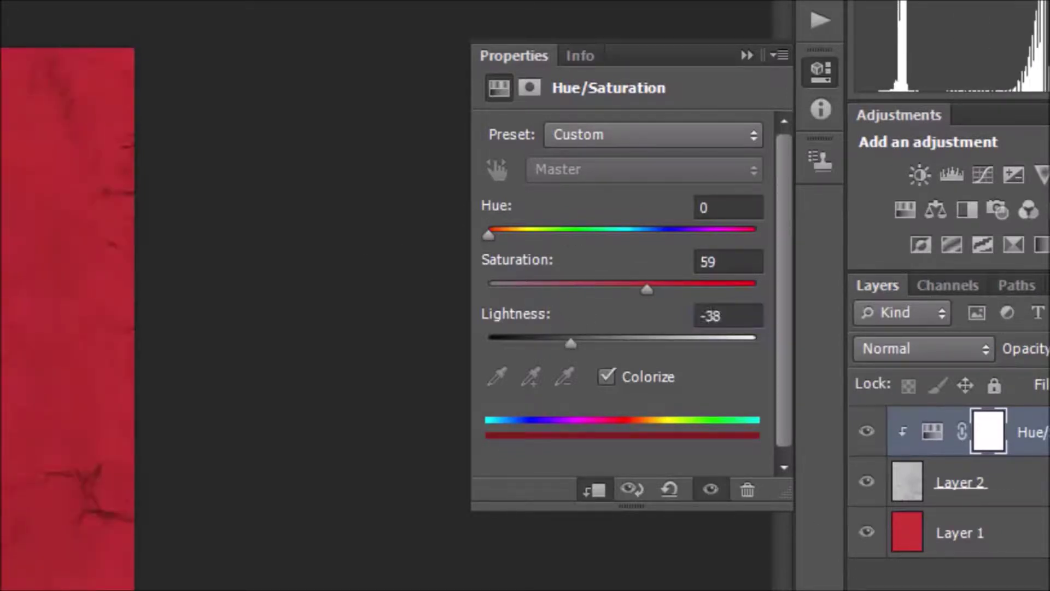
{"action": "left_click", "coordinate": [748, 54]}
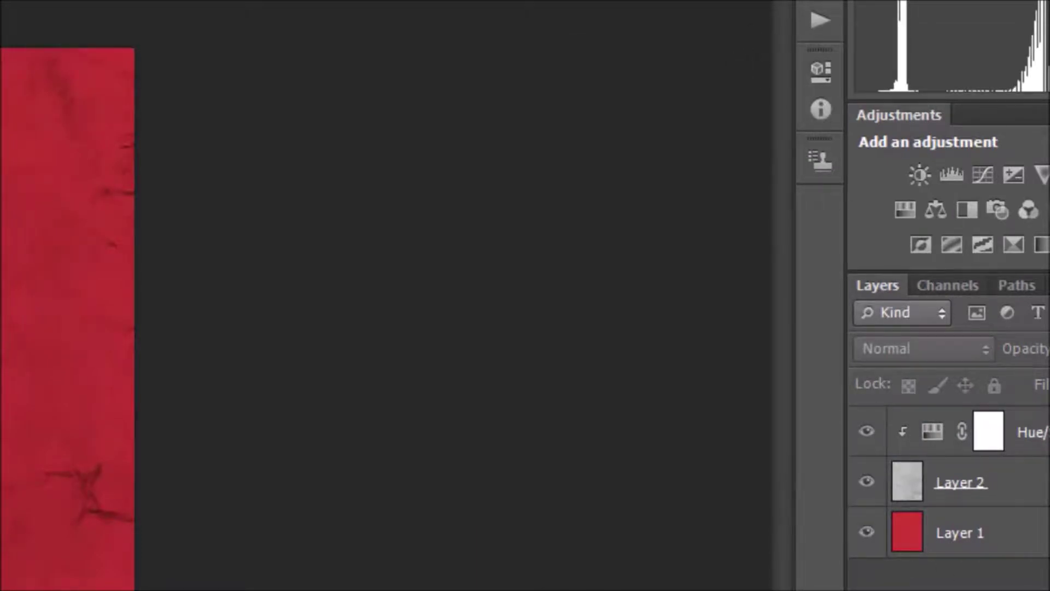
{"action": "key", "text": "ctrl+shift+alt+n"}
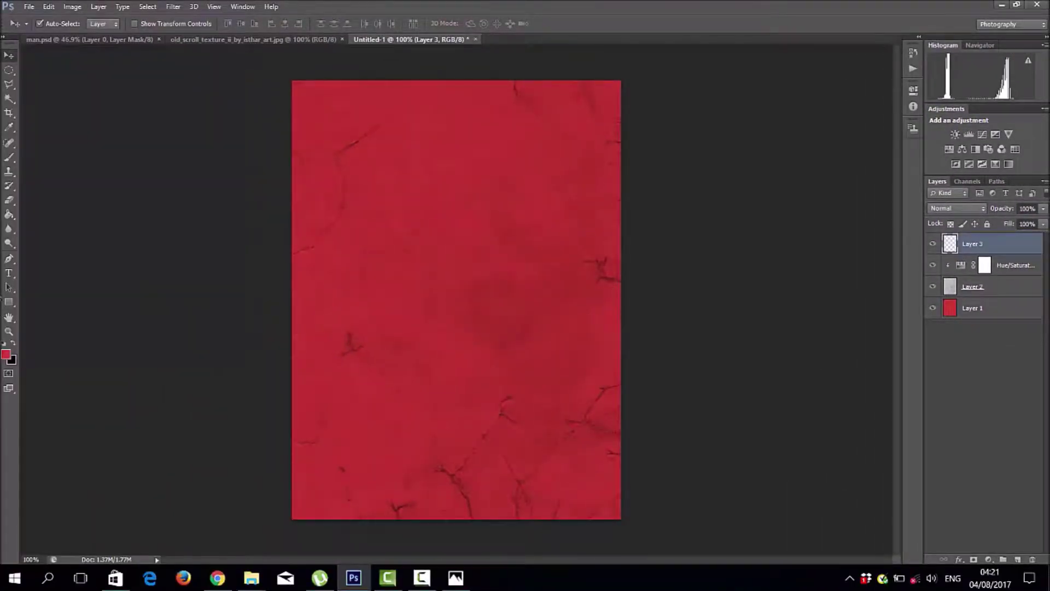
Step: Pick the Brush tool and browse brush presets and .abr brush files without loading any
{"action": "left_click", "coordinate": [9, 157]}
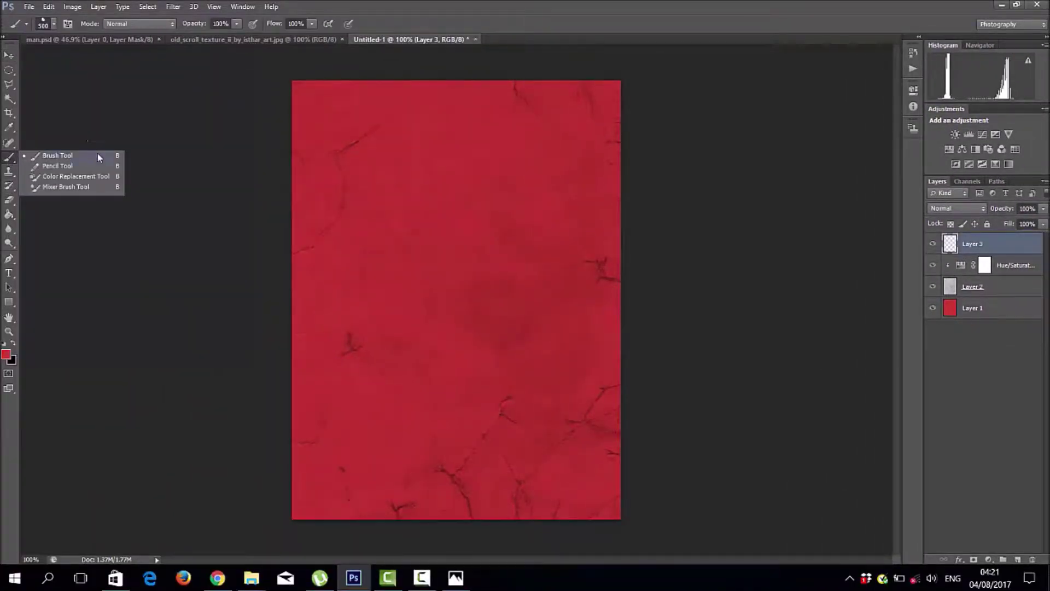
{"action": "left_click", "coordinate": [98, 155]}
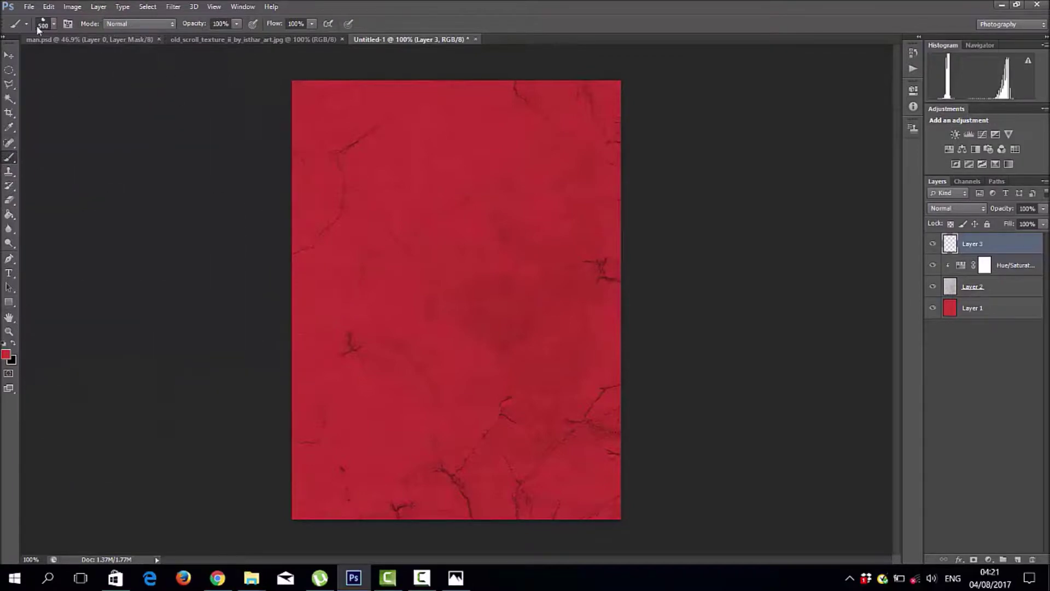
{"action": "left_click", "coordinate": [53, 24]}
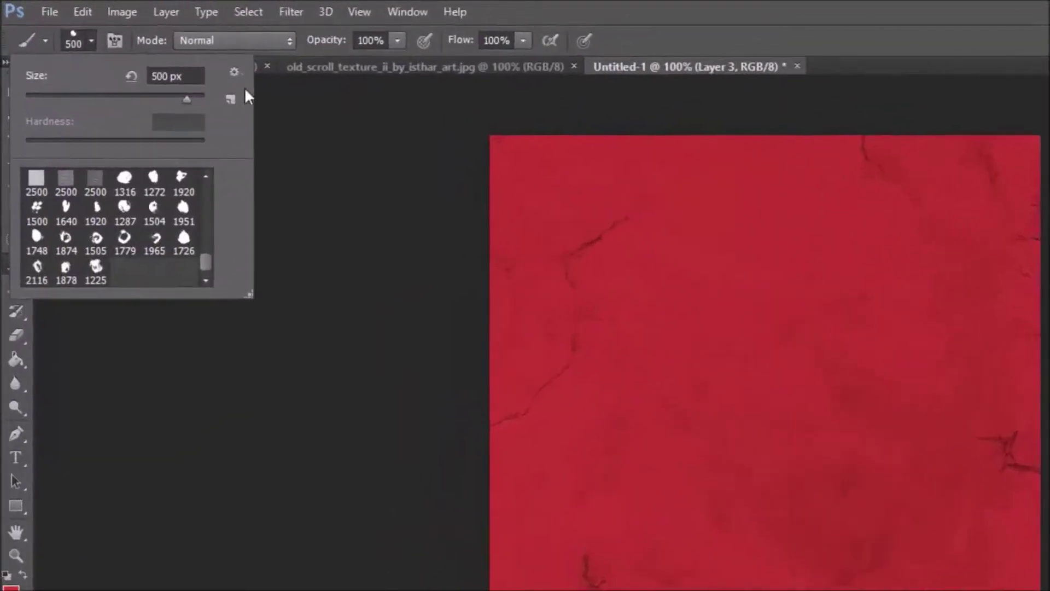
{"action": "left_click", "coordinate": [139, 42]}
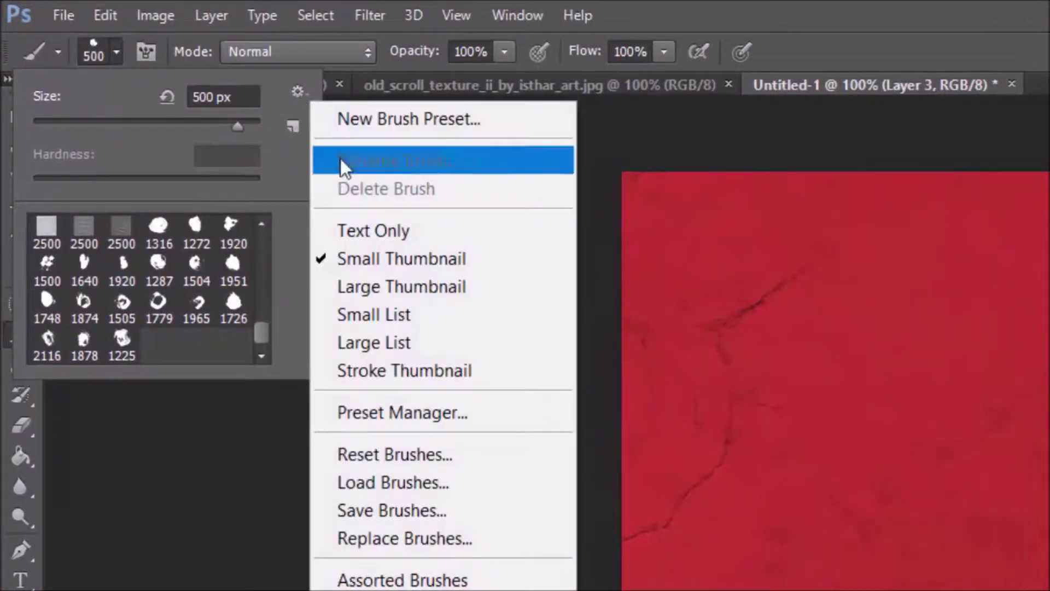
{"action": "left_click", "coordinate": [199, 562]}
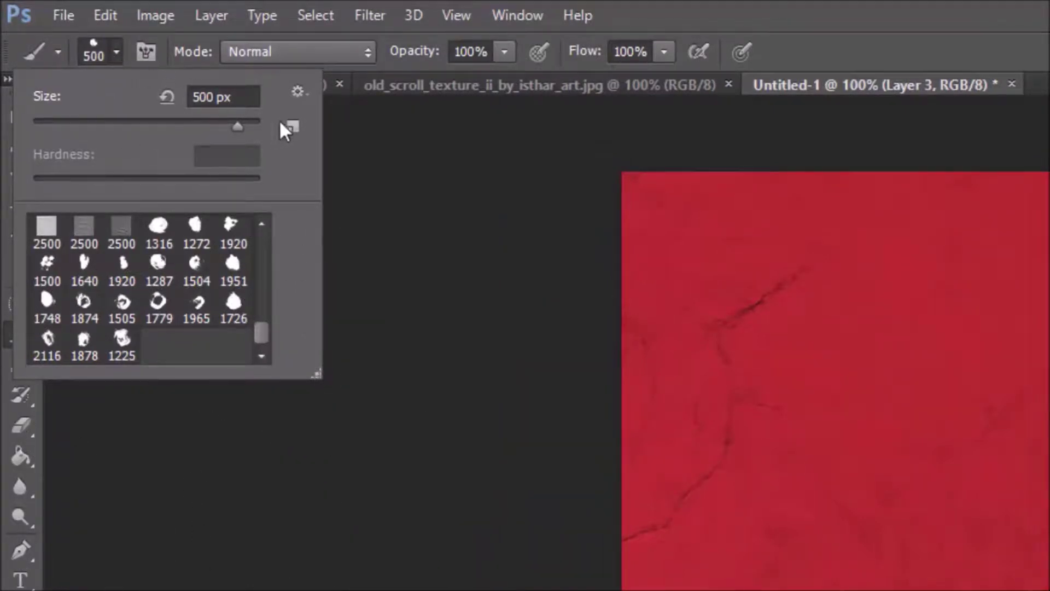
{"action": "left_click", "coordinate": [295, 88]}
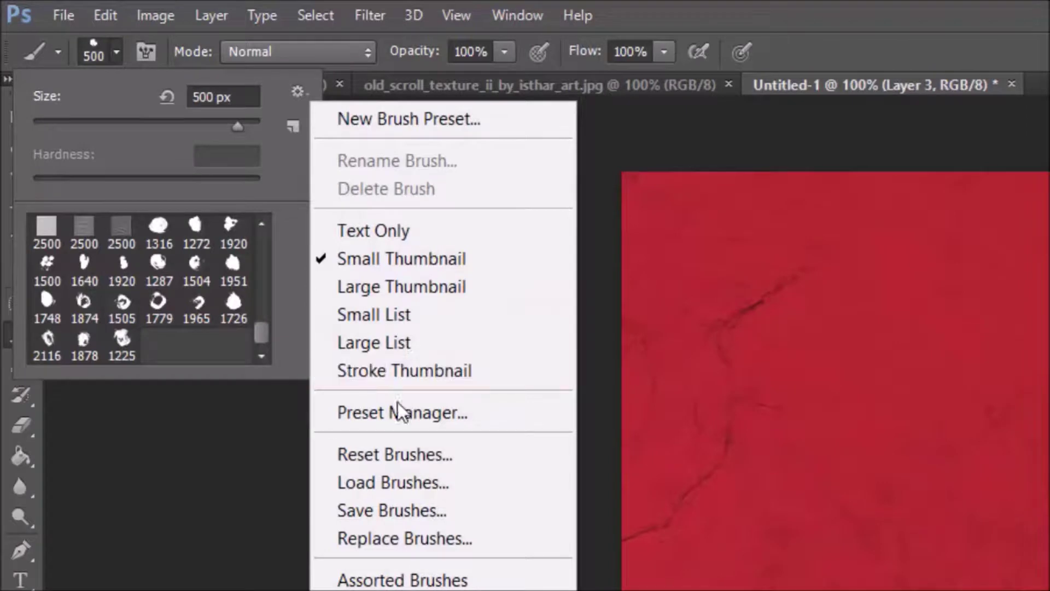
{"action": "left_click", "coordinate": [399, 483]}
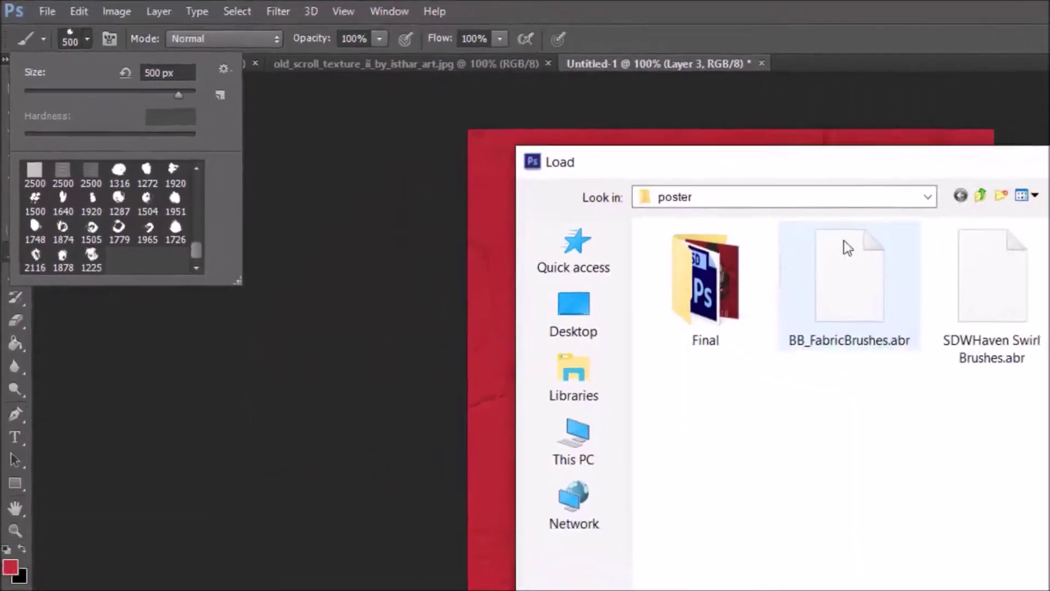
{"action": "left_click", "coordinate": [600, 208]}
{"action": "left_click", "coordinate": [594, 189]}
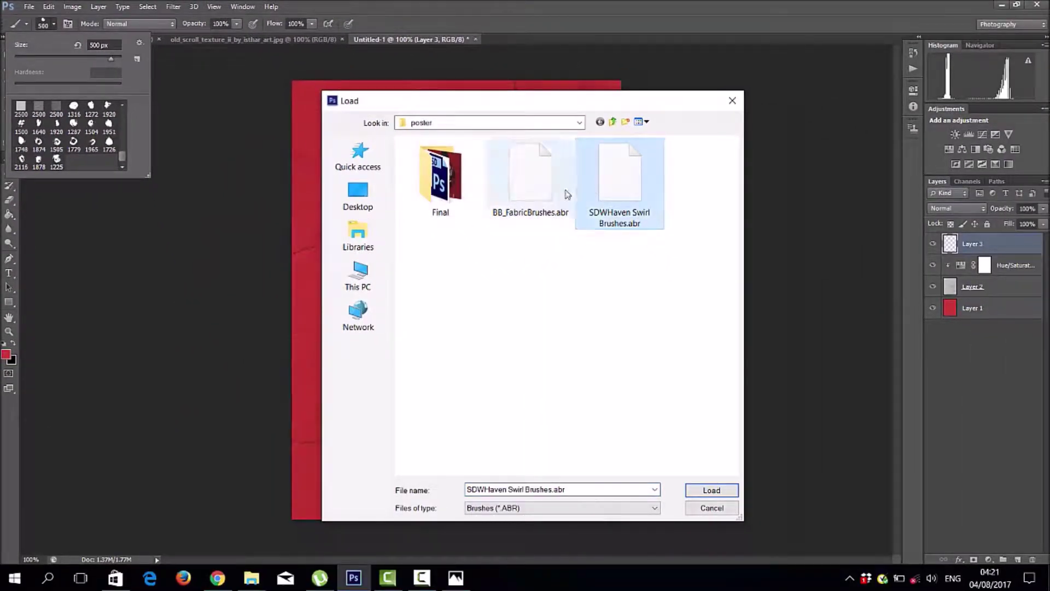
{"action": "left_click", "coordinate": [566, 192]}
{"action": "left_click", "coordinate": [705, 508]}
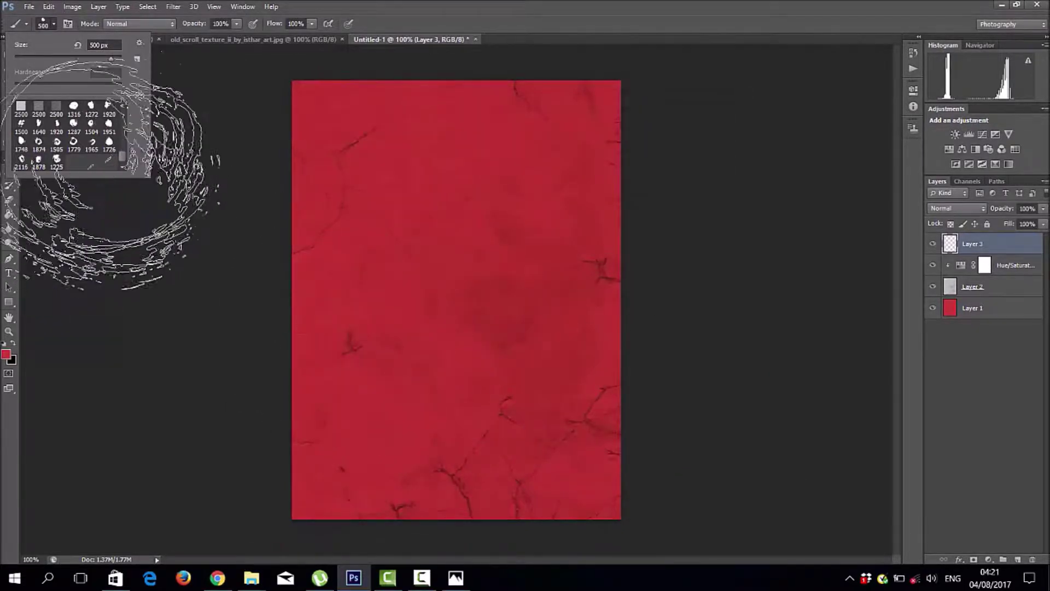
Step: Choose the 2500 px fabric brush, resize it to 900 px, and make white the foreground
{"action": "scroll", "coordinate": [120, 153], "scroll_direction": "up", "scroll_amount": 1}
{"action": "scroll", "coordinate": [120, 152], "scroll_direction": "up", "scroll_amount": 2}
{"action": "left_click", "coordinate": [38, 147]}
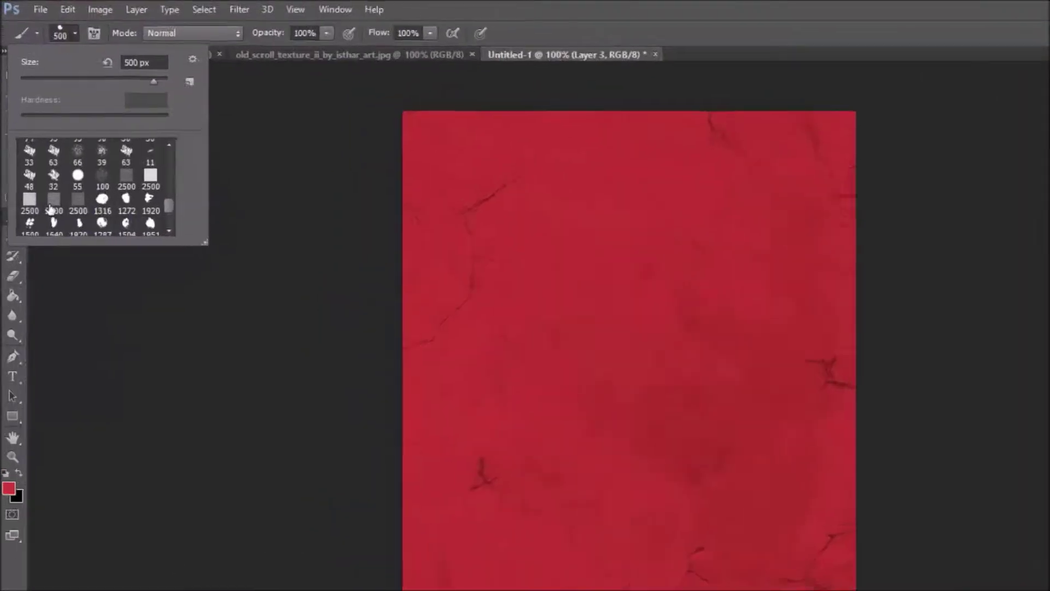
{"action": "key", "text": "Return"}
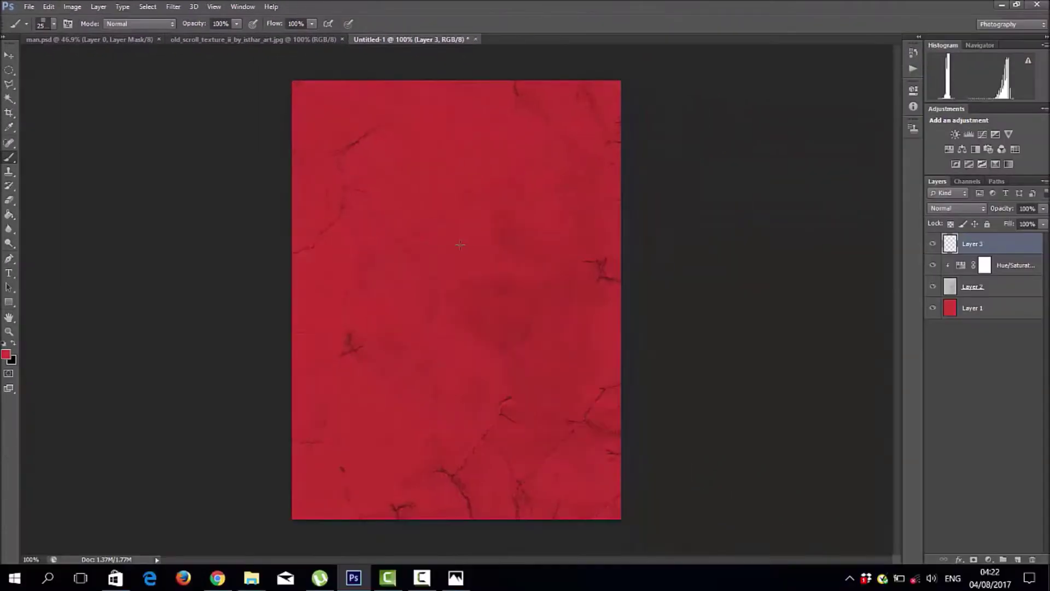
{"action": "left_click", "coordinate": [53, 24]}
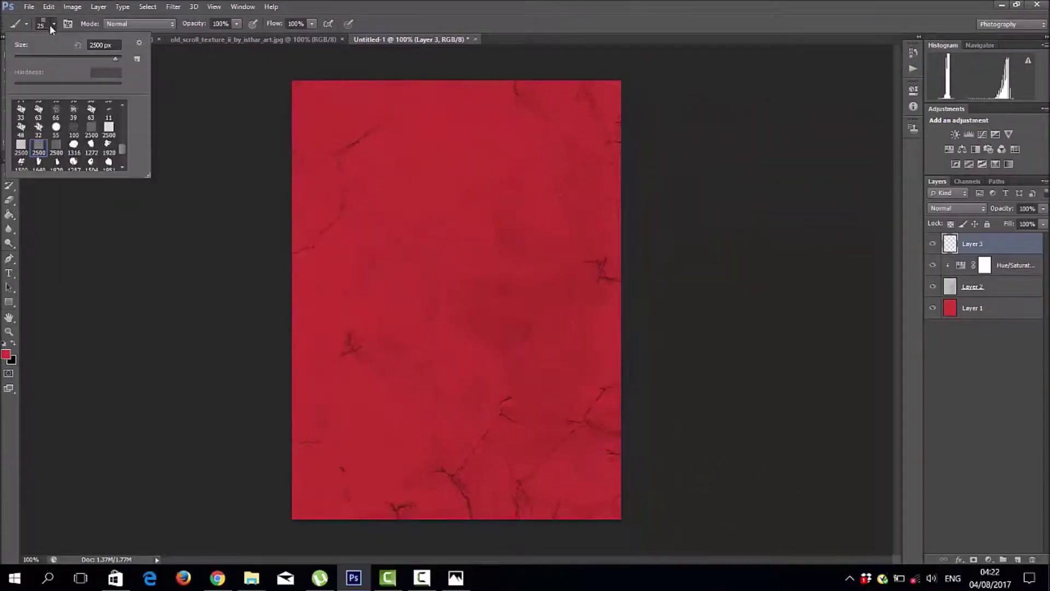
{"action": "double_click", "coordinate": [98, 44]}
{"action": "type", "text": "90"}
{"action": "key", "text": "Return"}
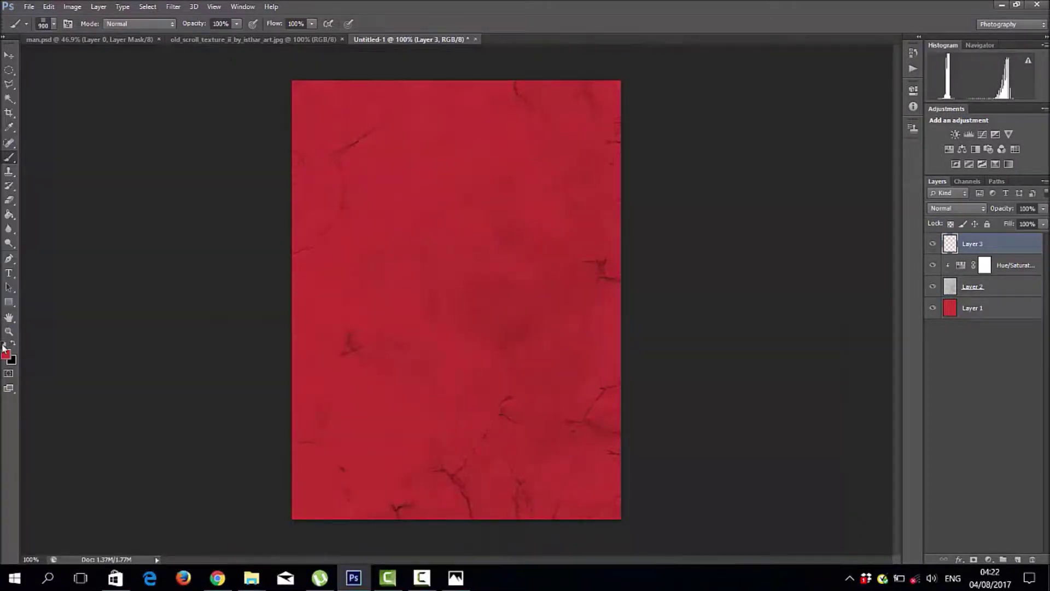
{"action": "left_click", "coordinate": [5, 343]}
{"action": "left_click", "coordinate": [13, 343]}
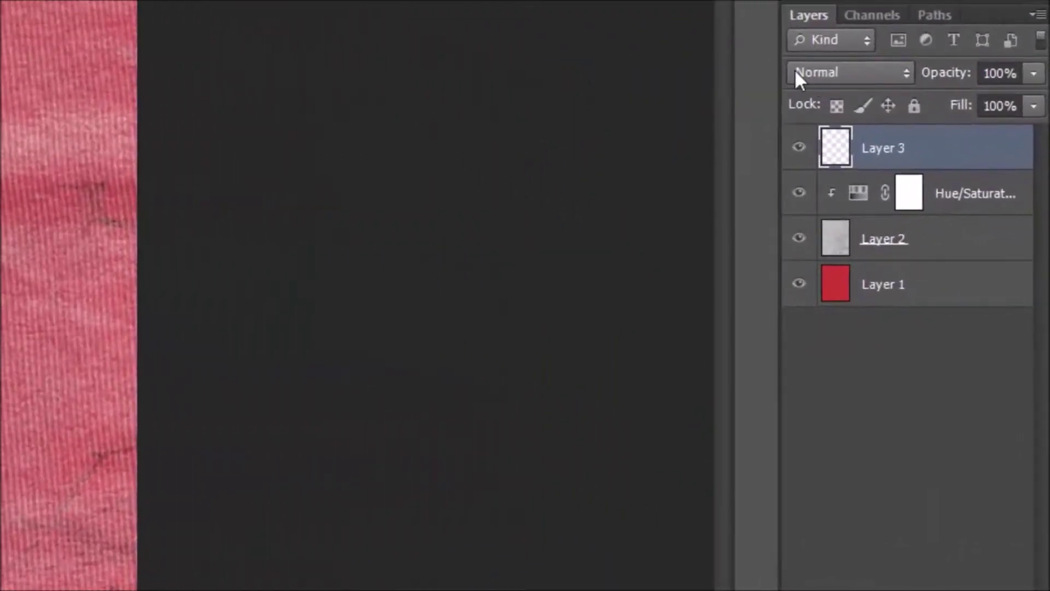
Step: Set Layer 3 to Subtract blending and add a vertical guide at the canvas centre
{"action": "left_click", "coordinate": [926, 195]}
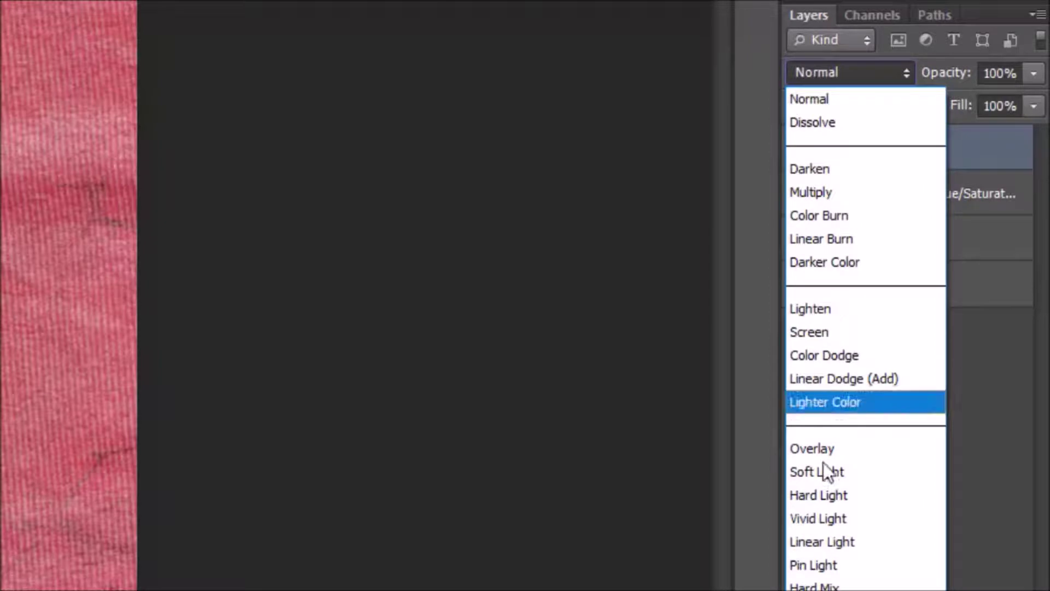
{"action": "left_click", "coordinate": [819, 590]}
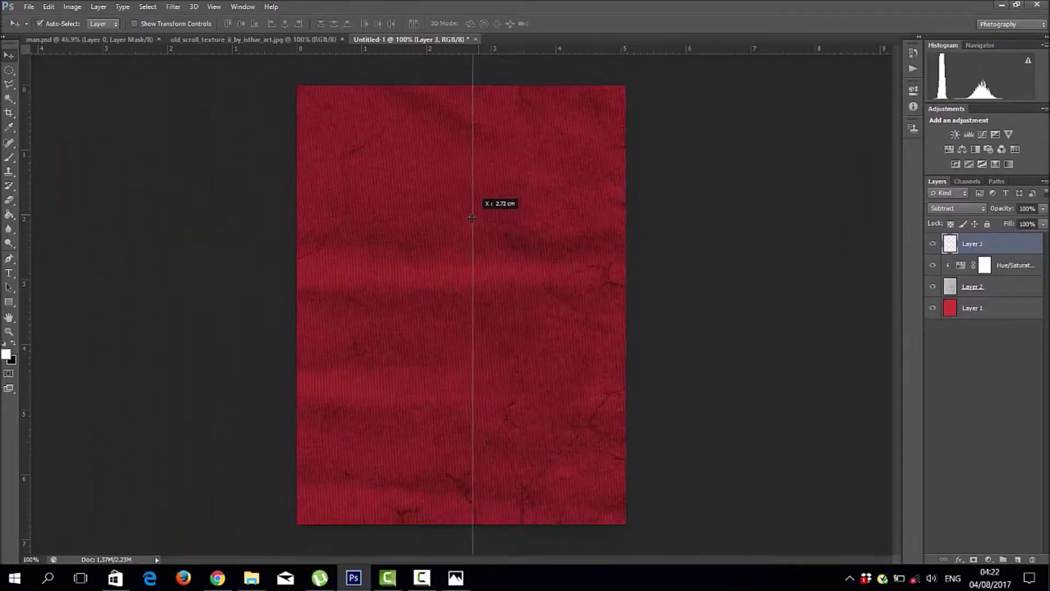
{"action": "left_click_drag", "start_coordinate": [473, 219], "coordinate": [462, 219]}
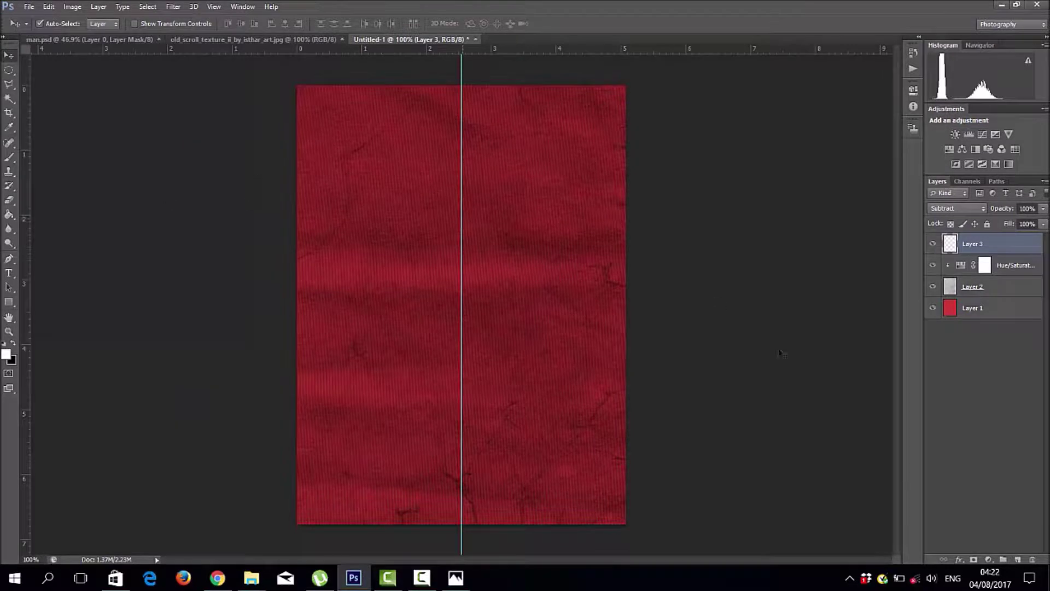
Step: On a new layer, stamp a white 1287 px swirl brush, shrunk toward 500 px, at the upper centre
{"action": "left_click", "coordinate": [1018, 559]}
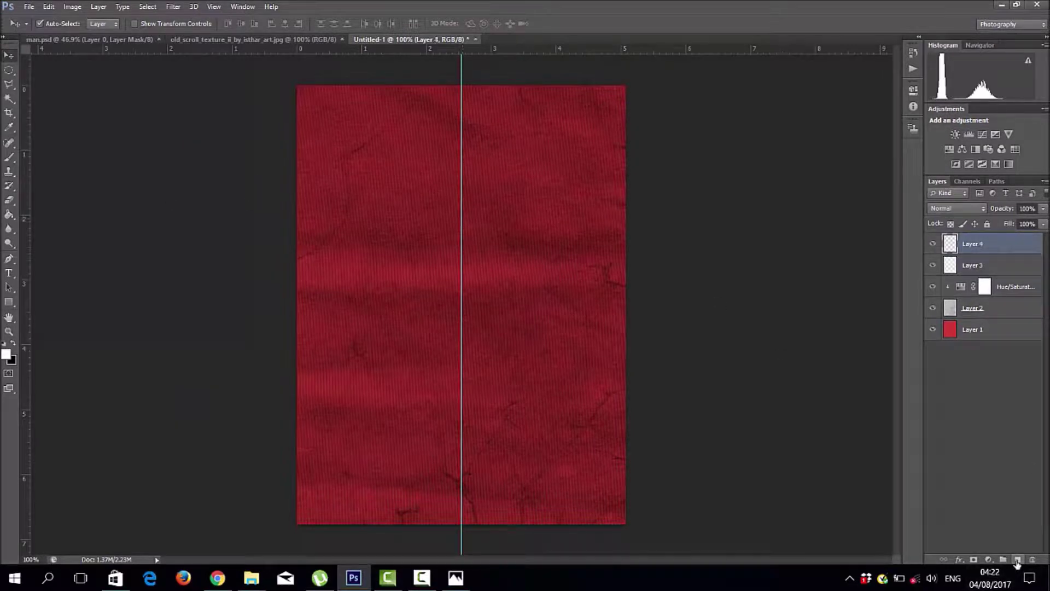
{"action": "left_click", "coordinate": [14, 155]}
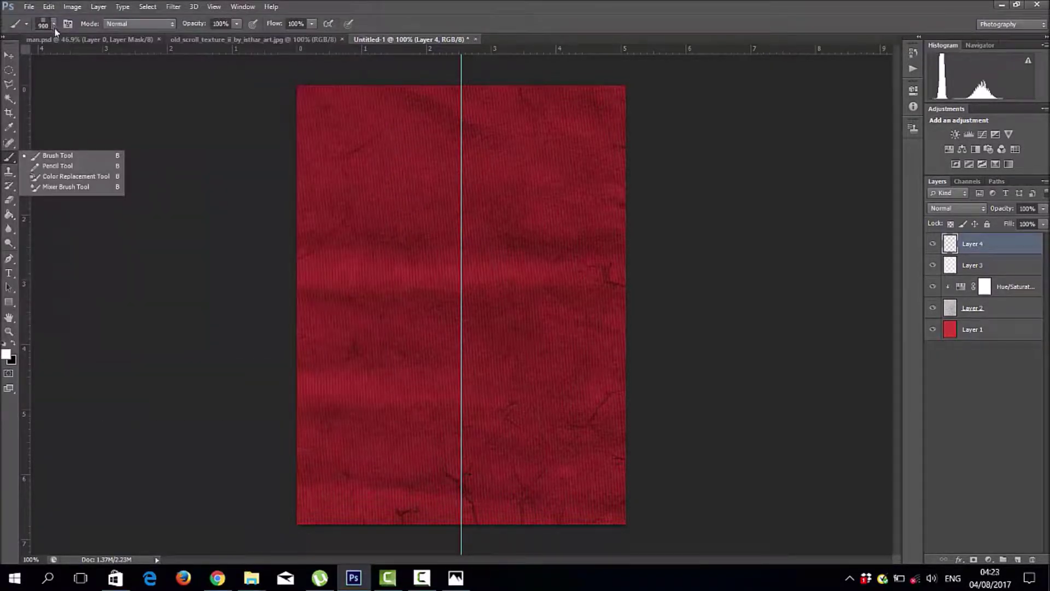
{"action": "left_click", "coordinate": [54, 24]}
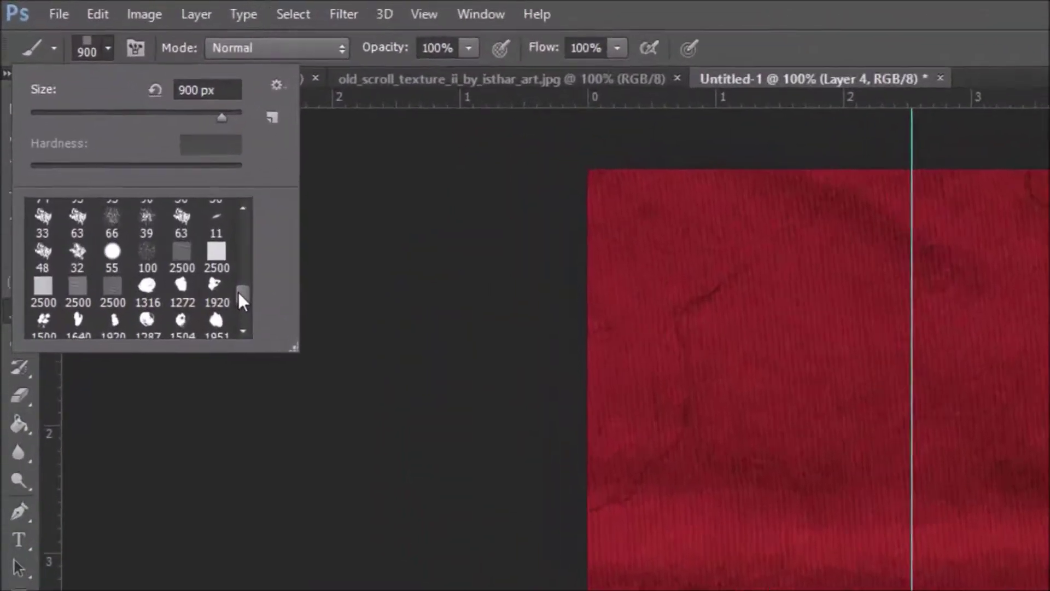
{"action": "left_click_drag", "start_coordinate": [120, 147], "coordinate": [120, 155]}
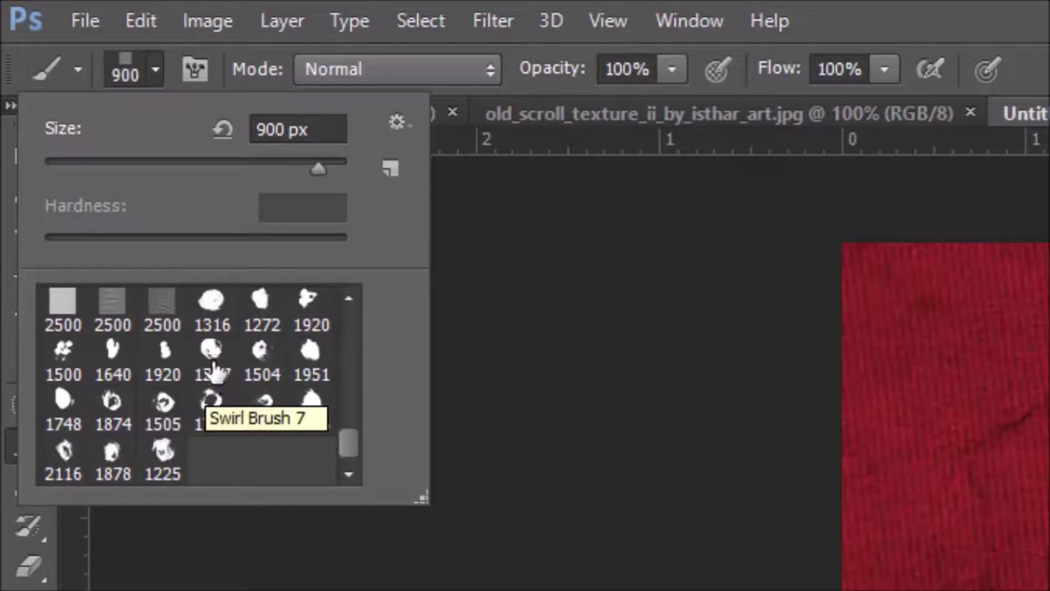
{"action": "left_click", "coordinate": [214, 366]}
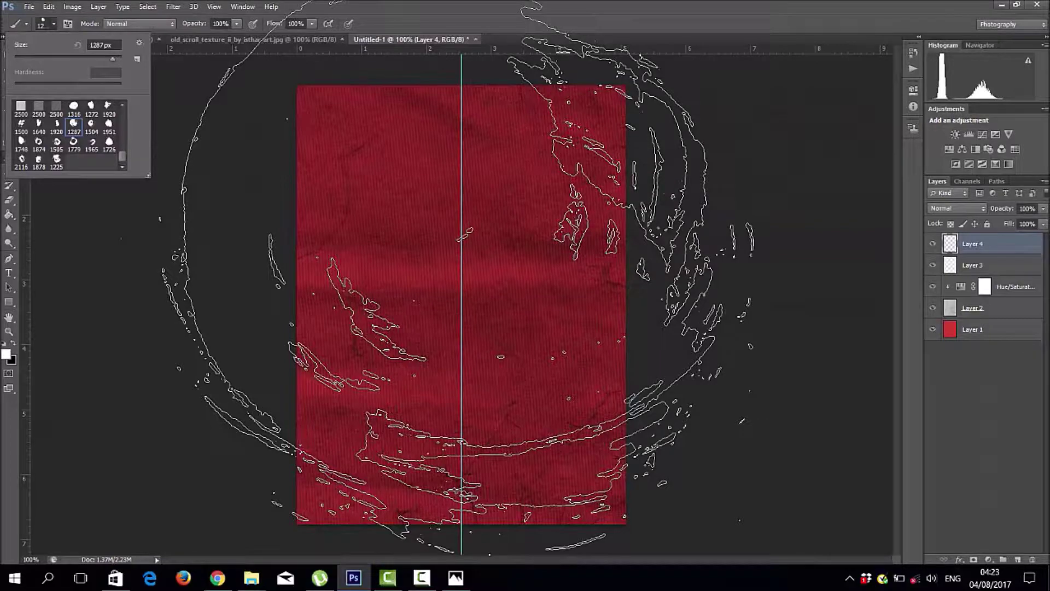
{"action": "left_click", "coordinate": [432, 278]}
{"action": "left_click", "coordinate": [392, 307]}
{"action": "key", "text": "ctrl+z"}
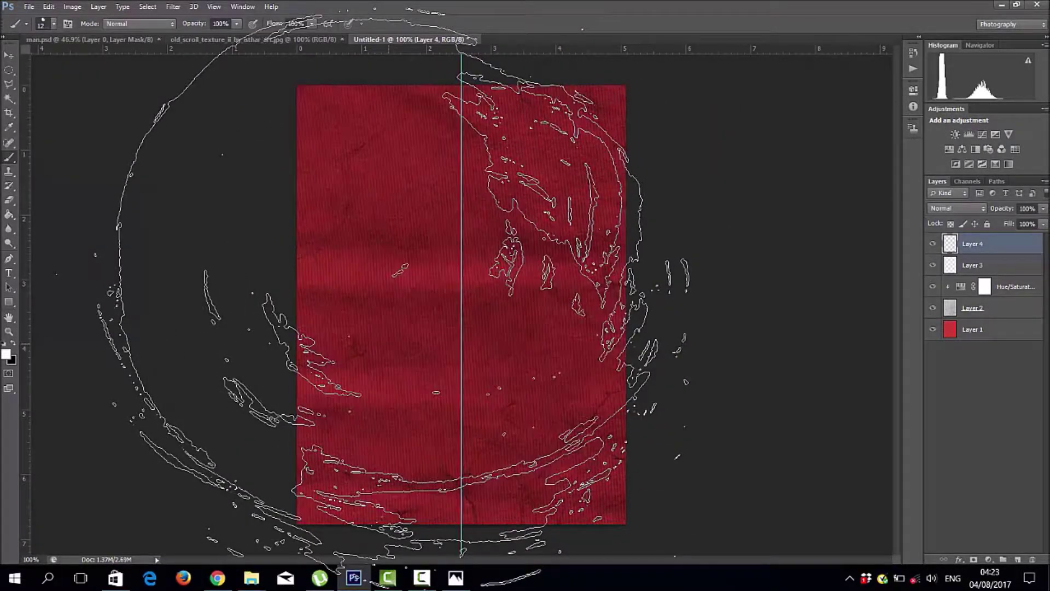
{"action": "key", "text": "bracketleft"}
{"action": "key", "text": "bracketleft"}
{"action": "key", "text": "bracketleft"}
{"action": "key", "text": "bracketleft"}
{"action": "key", "text": "bracketleft"}
{"action": "key", "text": "bracketleft"}
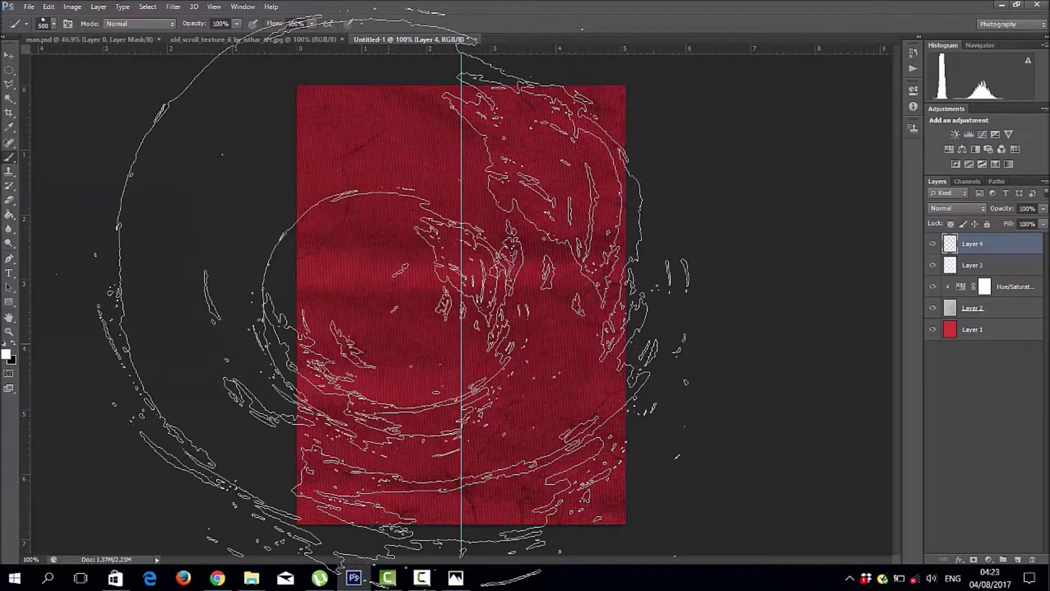
{"action": "key", "text": "bracketleft"}
{"action": "key", "text": "bracketleft"}
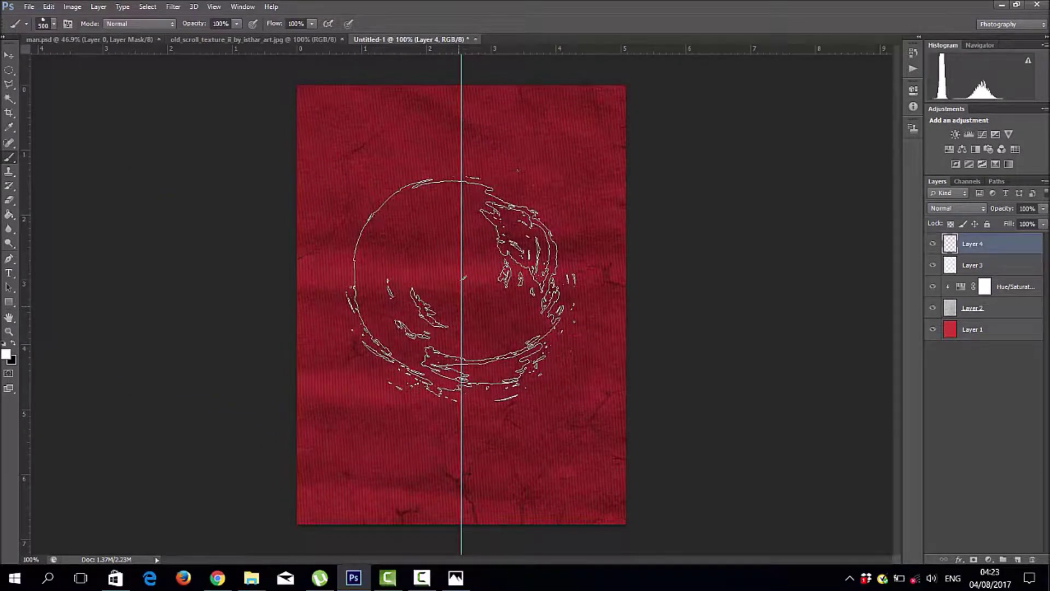
{"action": "left_click", "coordinate": [461, 288]}
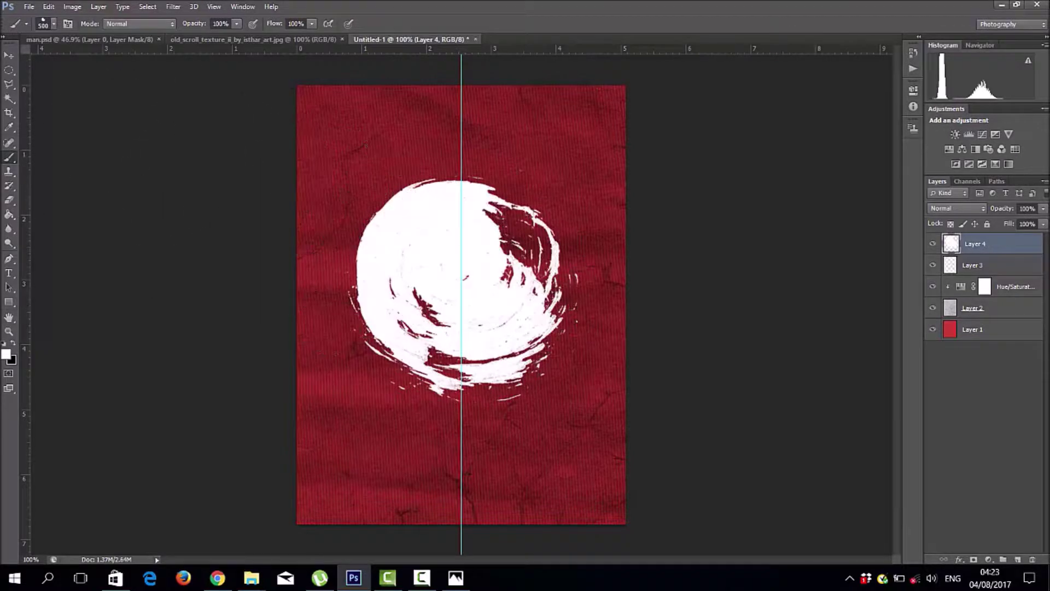
Step: Rotate the brush circle to about -100° and nudge it into place
{"action": "left_click", "coordinate": [13, 56]}
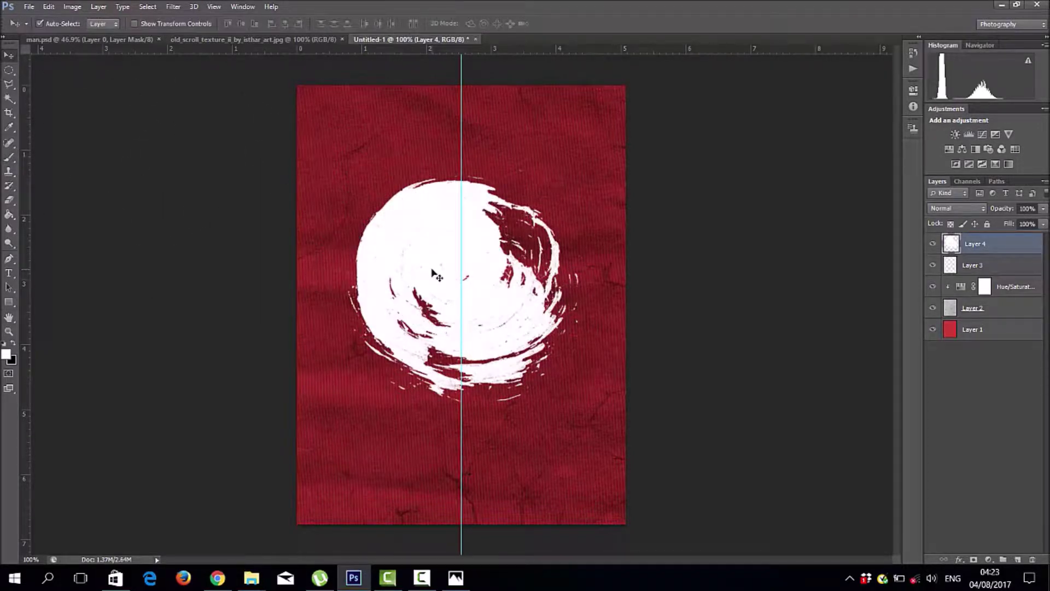
{"action": "key", "text": "ctrl+t"}
{"action": "left_click_drag", "start_coordinate": [613, 477], "coordinate": [572, 194]}
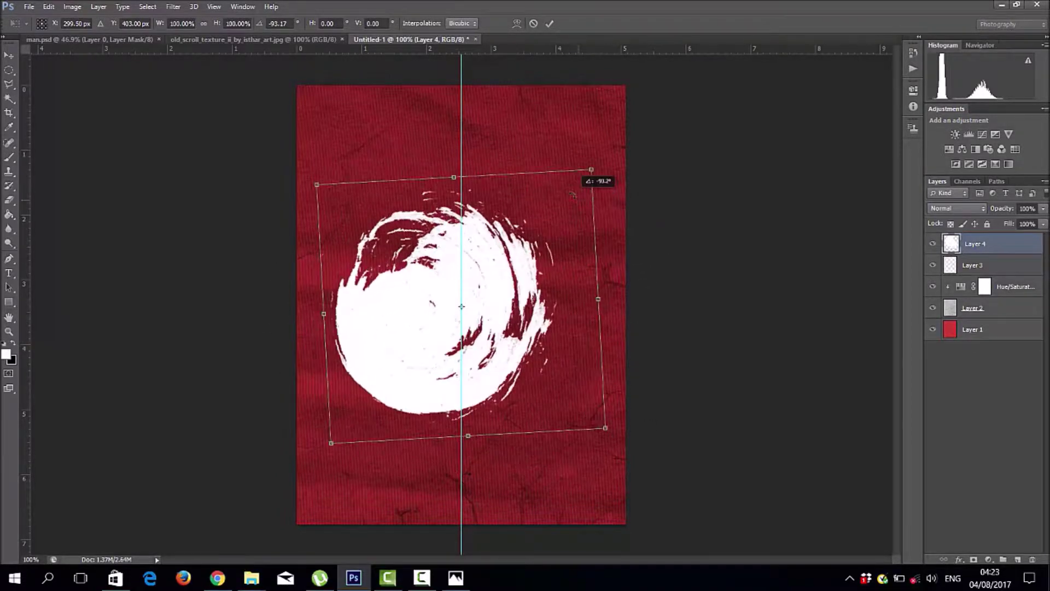
{"action": "left_click_drag", "start_coordinate": [572, 194], "coordinate": [561, 181]}
{"action": "left_click_drag", "start_coordinate": [520, 241], "coordinate": [531, 231]}
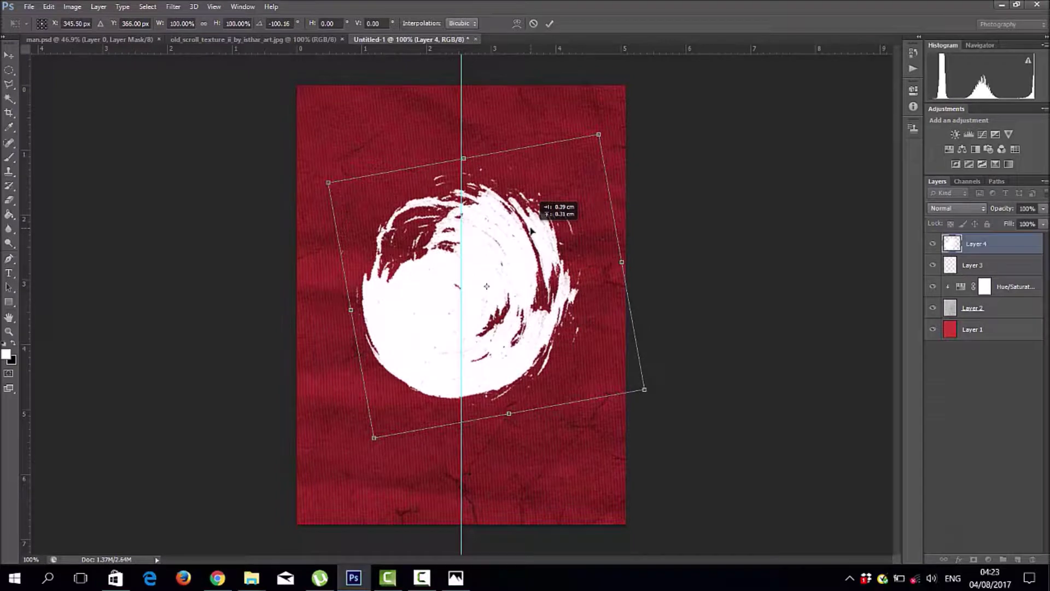
{"action": "left_click", "coordinate": [551, 24]}
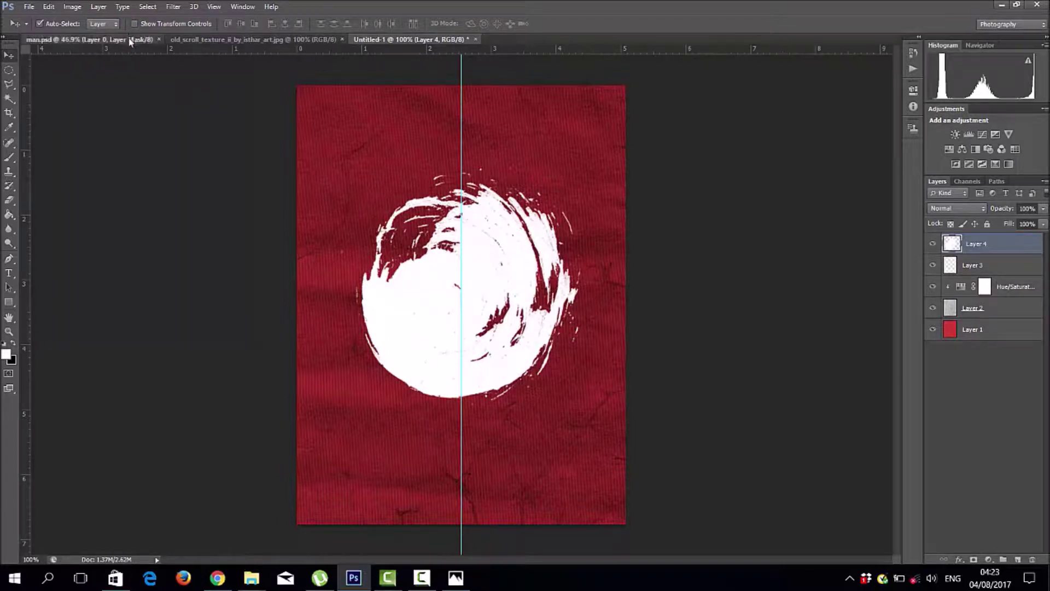
Step: Drag the hooded man from man.psd into the poster, scaled to about 34% and centred
{"action": "left_click", "coordinate": [82, 39]}
{"action": "left_click_drag", "start_coordinate": [457, 204], "coordinate": [394, 46]}
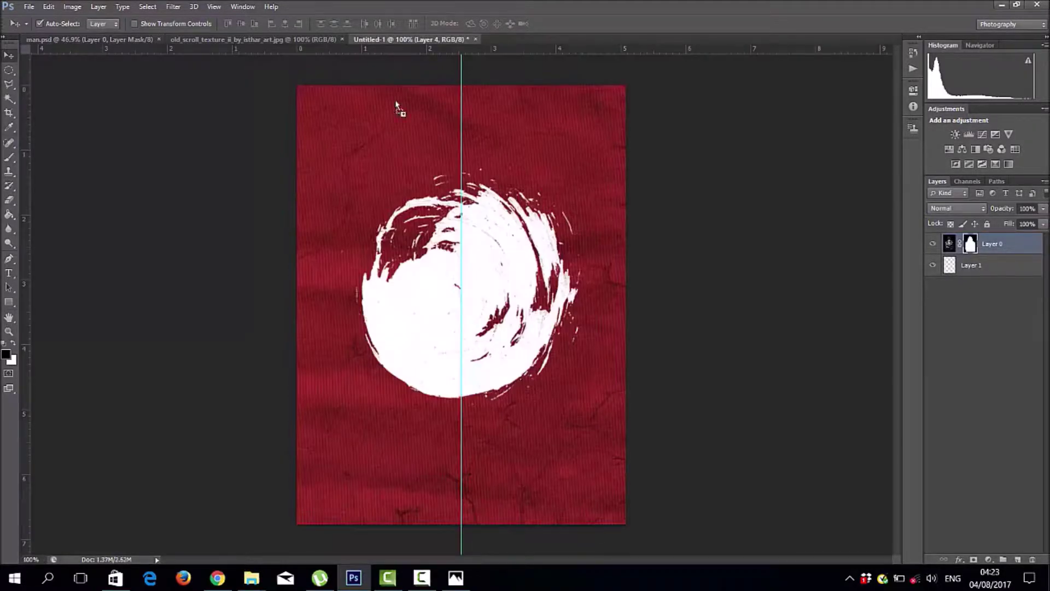
{"action": "left_click_drag", "start_coordinate": [395, 47], "coordinate": [404, 211]}
{"action": "key", "text": "ctrl+t"}
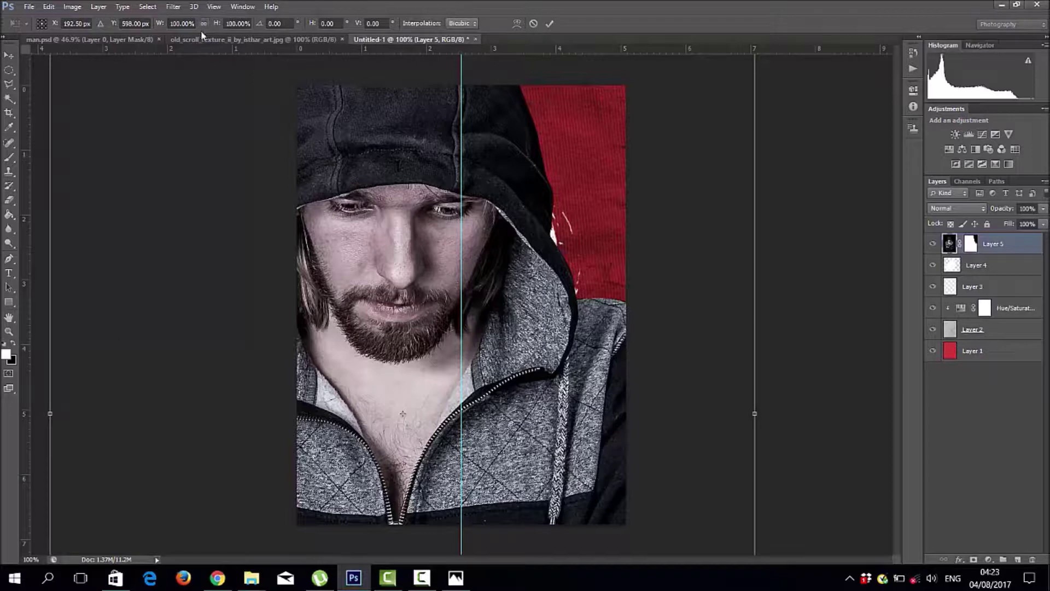
{"action": "left_click_drag", "start_coordinate": [214, 27], "coordinate": [198, 27]}
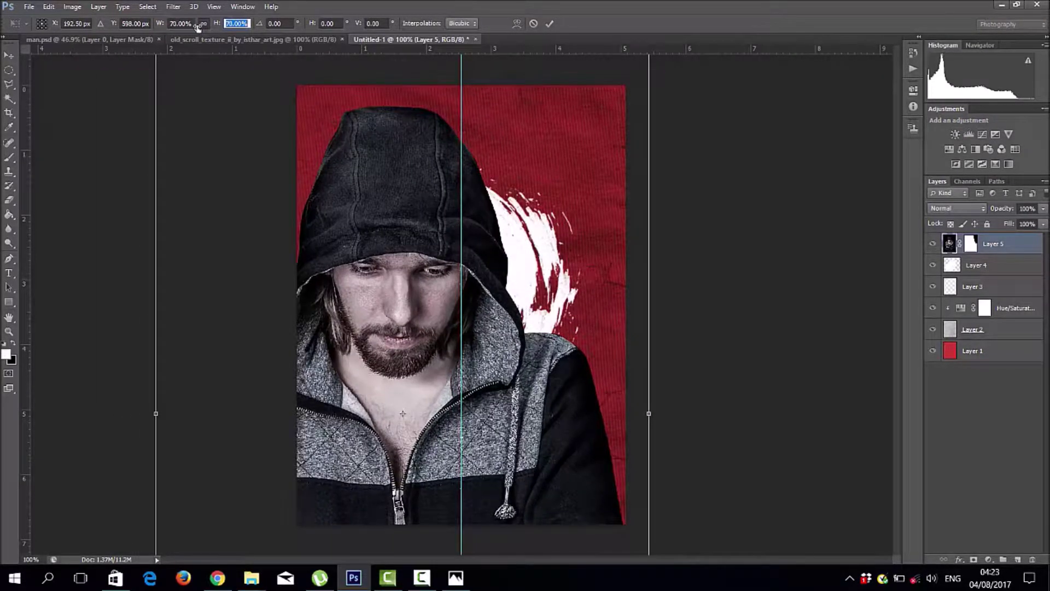
{"action": "left_click_drag", "start_coordinate": [198, 27], "coordinate": [215, 27]}
{"action": "left_click_drag", "start_coordinate": [383, 404], "coordinate": [394, 342]}
{"action": "key", "text": "Return"}
{"action": "key", "text": "ctrl+0"}
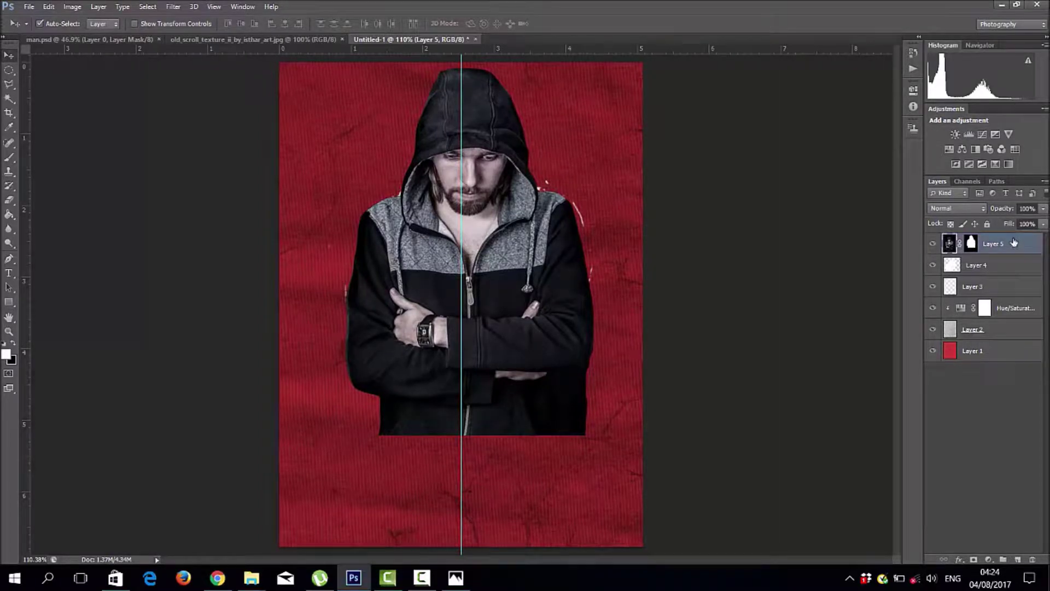
Step: Duplicate Layer 5 as Layer 5 copy and reselect the original Layer 5
{"action": "left_click_drag", "start_coordinate": [1013, 247], "coordinate": [1018, 555]}
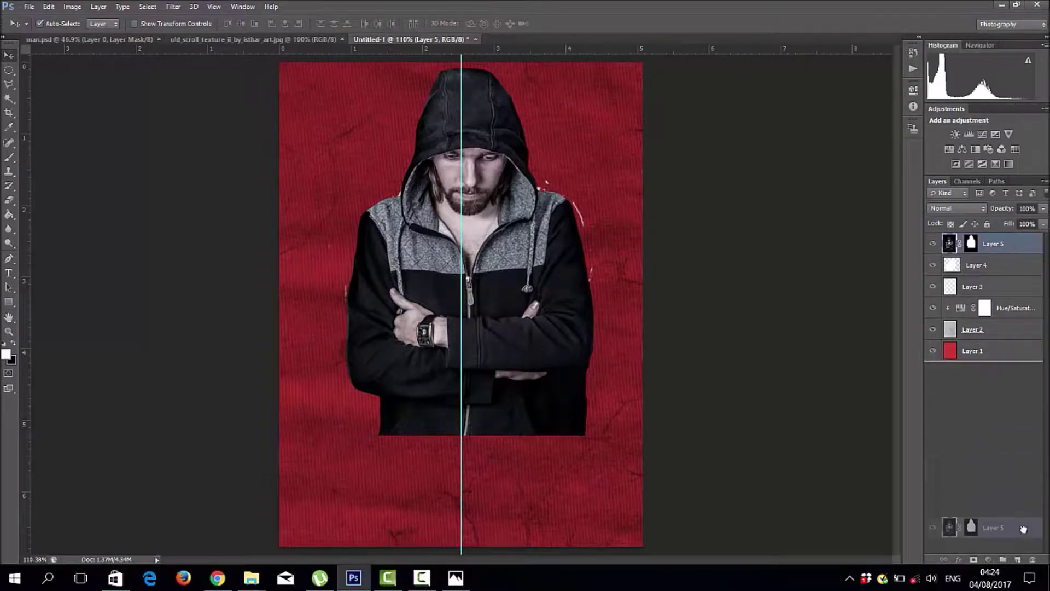
{"action": "left_click_drag", "start_coordinate": [1018, 556], "coordinate": [1019, 557]}
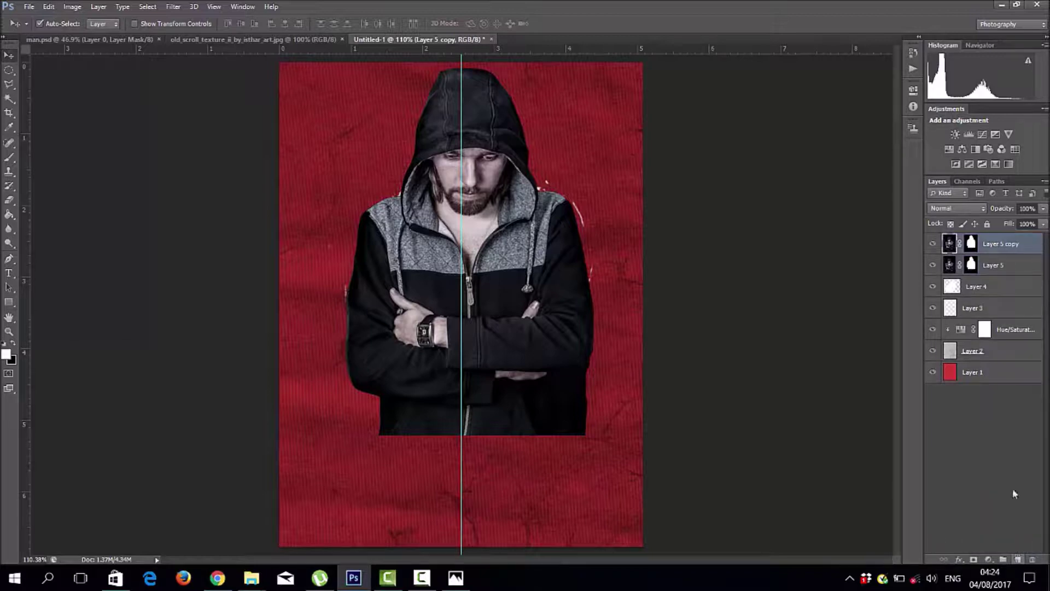
{"action": "left_click", "coordinate": [1011, 267]}
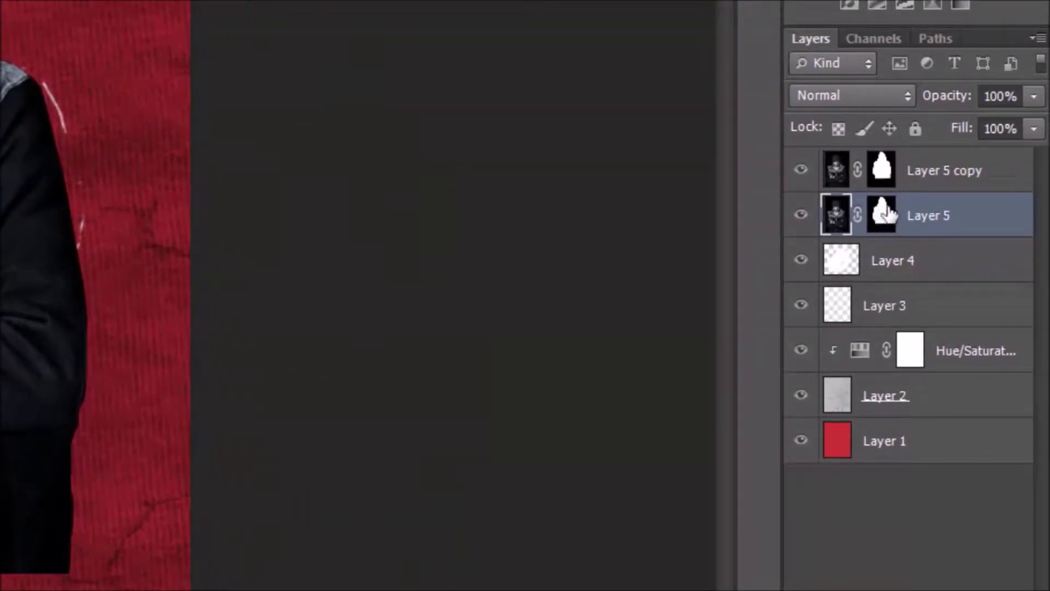
Step: Disable Layer 5's layer mask
{"action": "left_click", "coordinate": [885, 213]}
{"action": "right_click", "coordinate": [887, 214]}
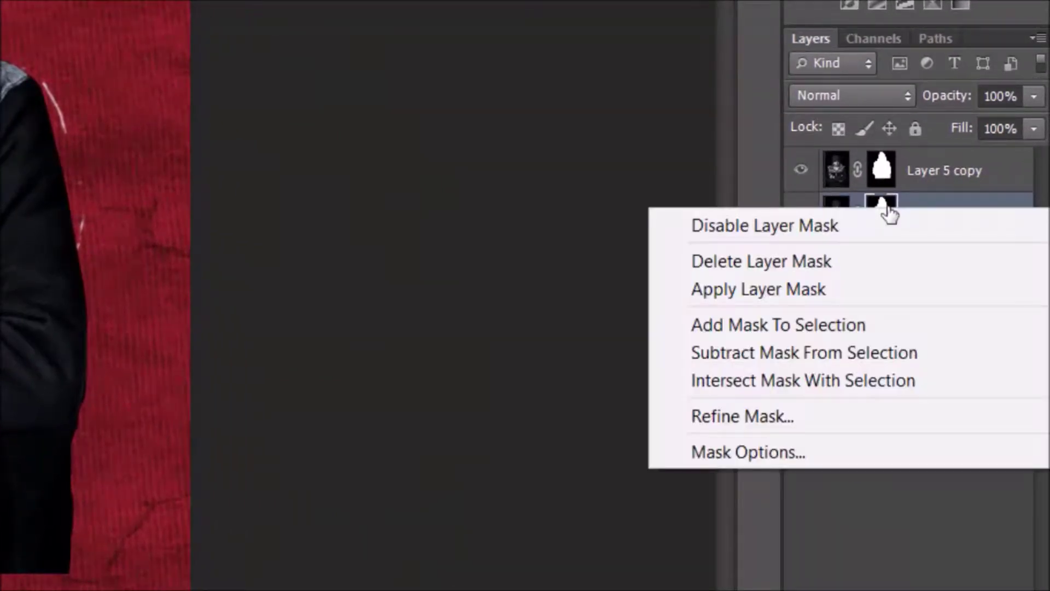
{"action": "left_click", "coordinate": [871, 224]}
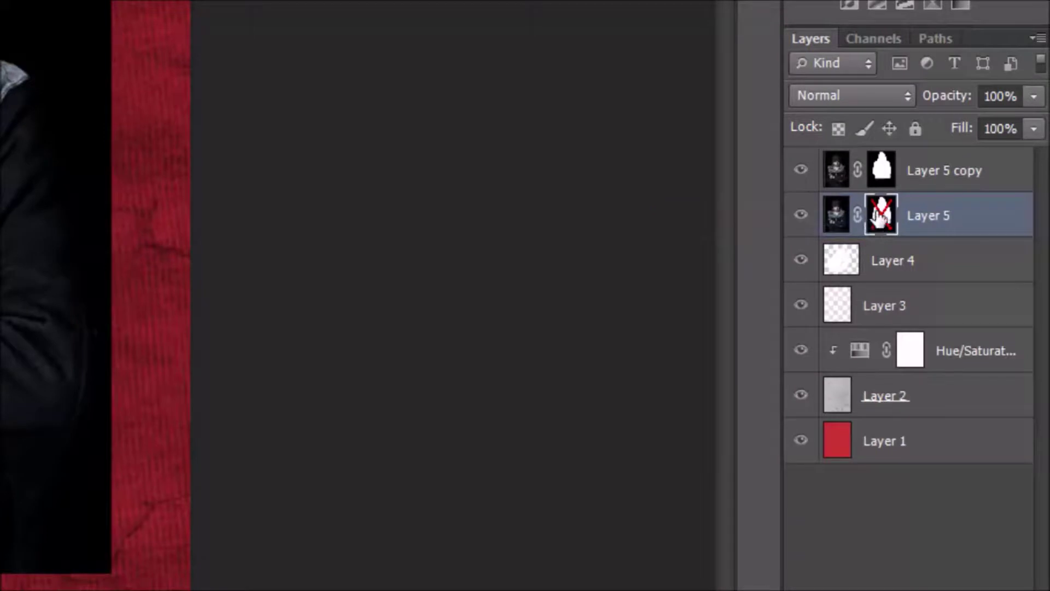
Step: Clip Layer 5 to the white brush circle, checking the result by toggling Layer 5 copy
{"action": "right_click", "coordinate": [1000, 230]}
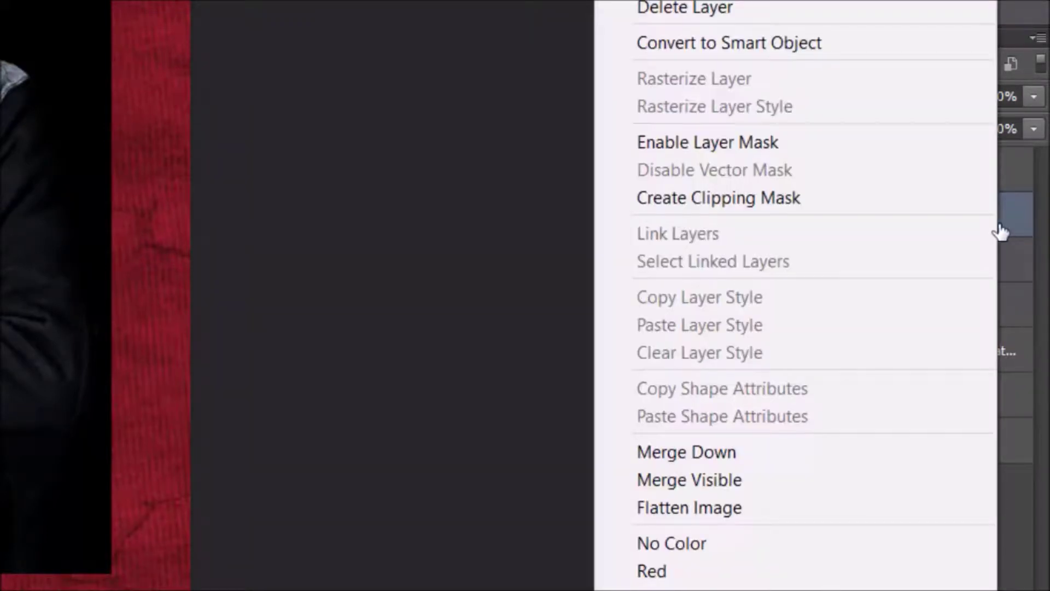
{"action": "left_click", "coordinate": [801, 200]}
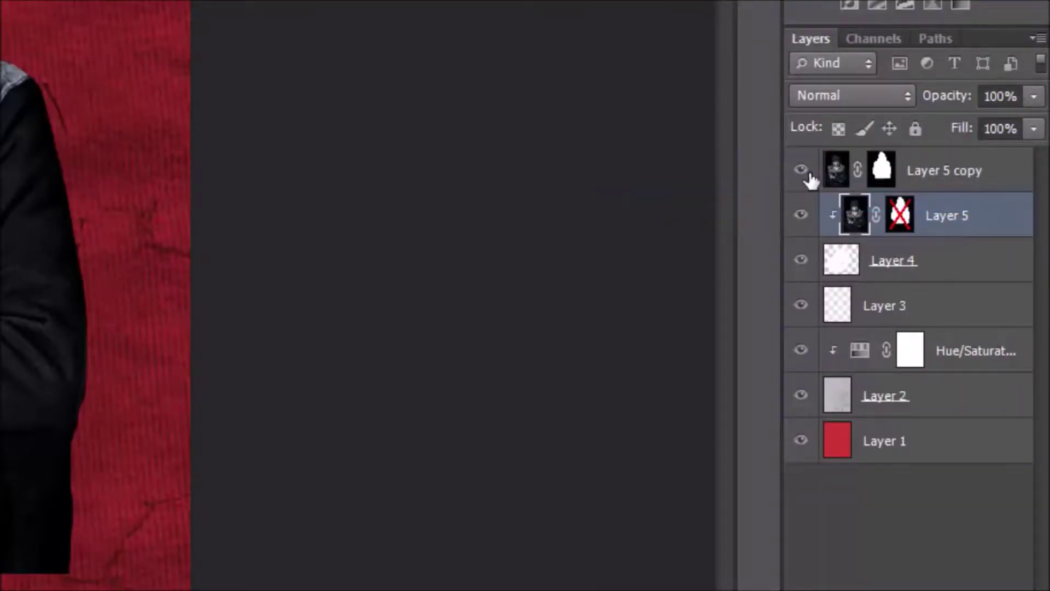
{"action": "left_click", "coordinate": [800, 170]}
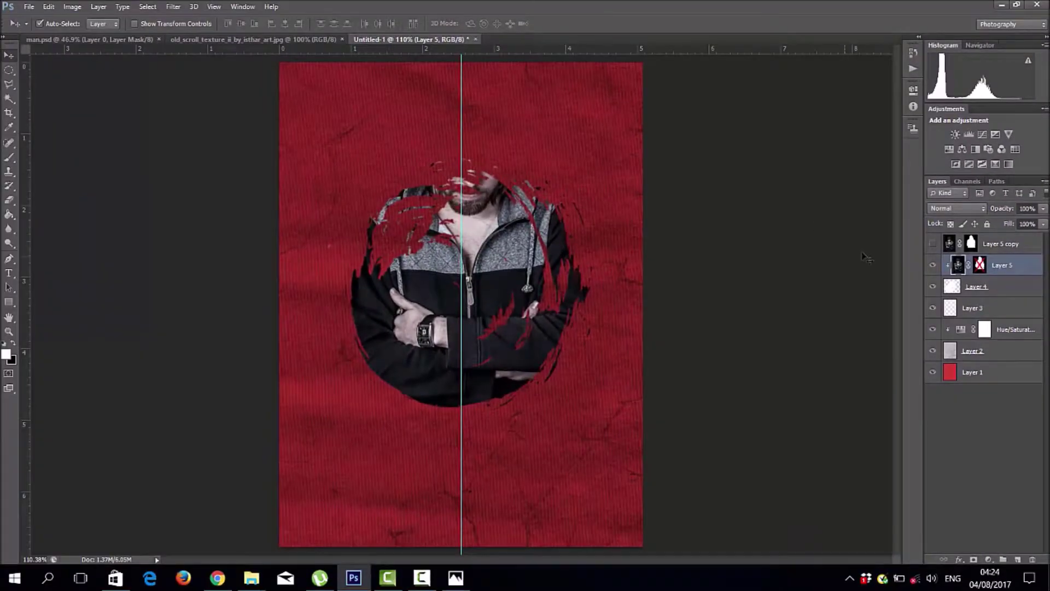
{"action": "left_click", "coordinate": [932, 244]}
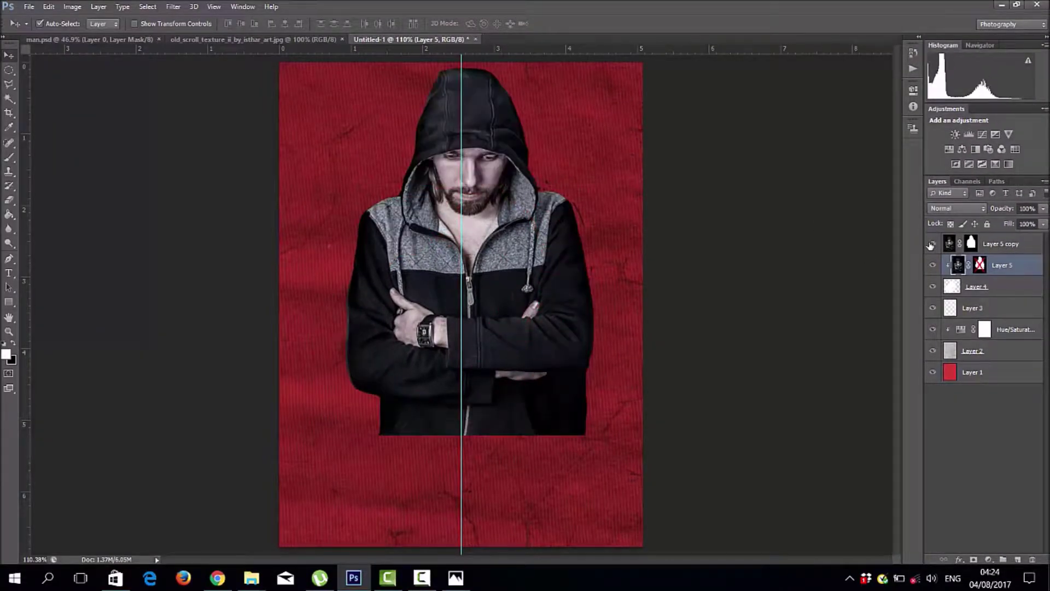
{"action": "left_click", "coordinate": [1010, 246]}
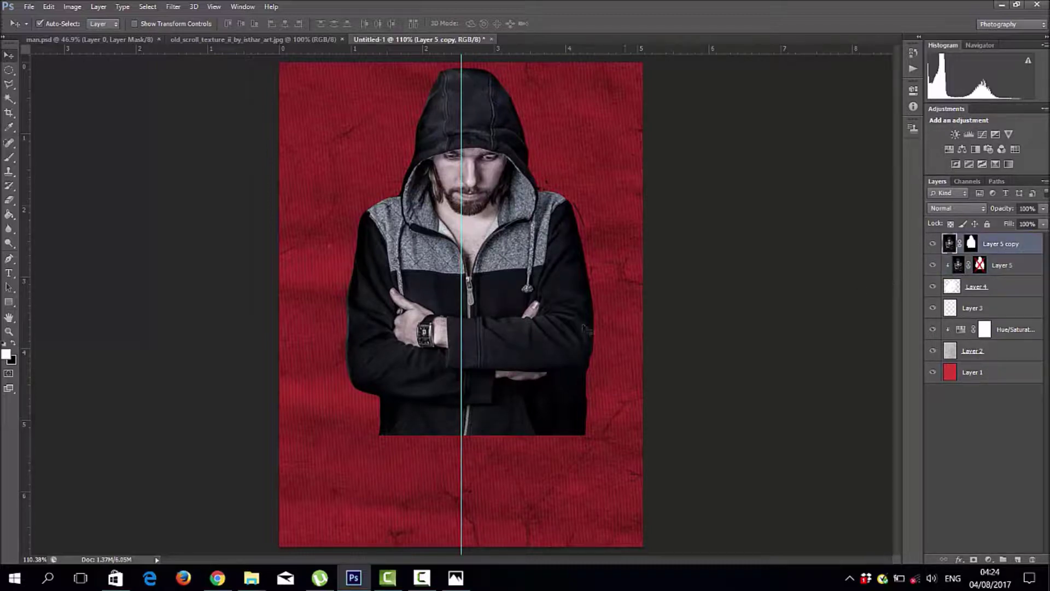
Step: Set up a soft round brush at 300 px with 0% hardness
{"action": "left_click", "coordinate": [9, 159]}
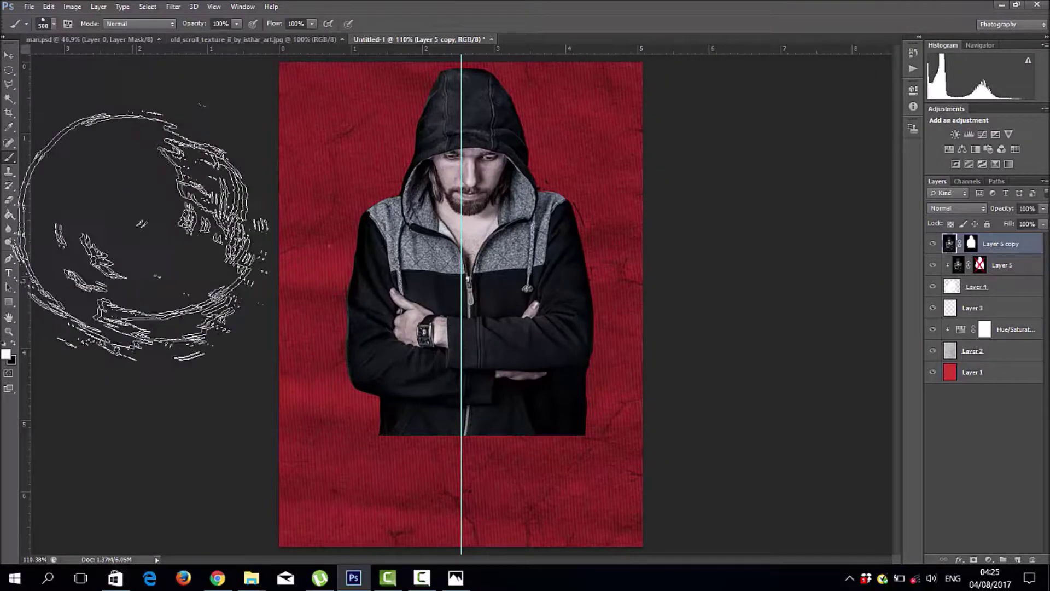
{"action": "right_click", "coordinate": [205, 284]}
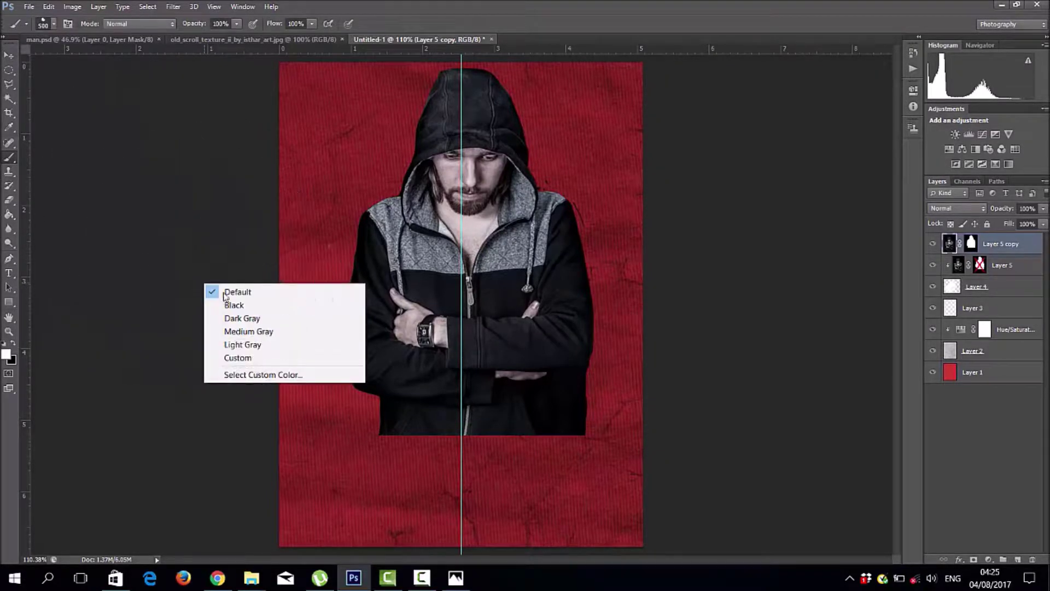
{"action": "right_click", "coordinate": [359, 265]}
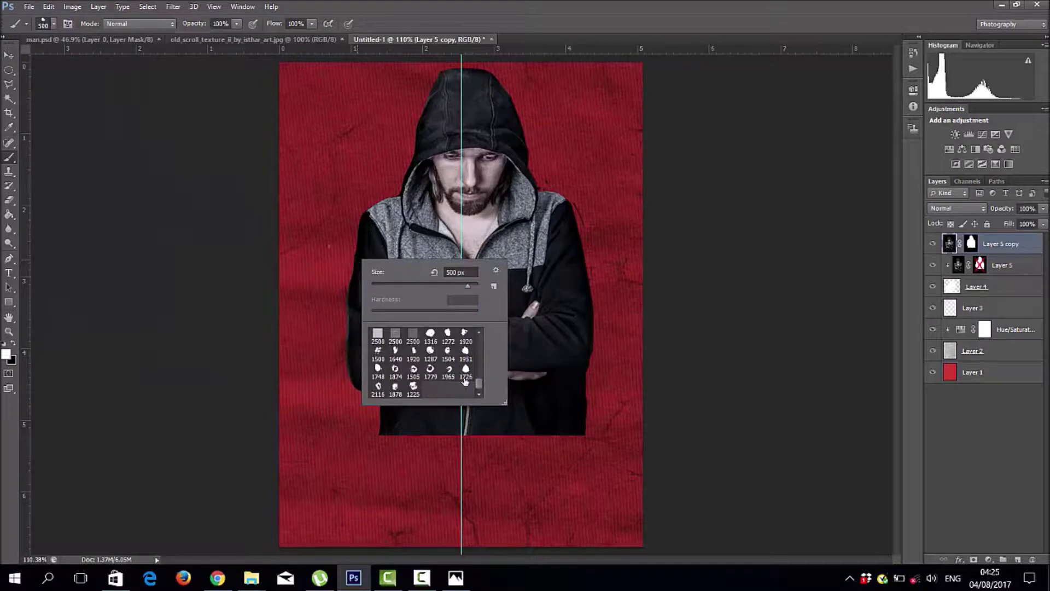
{"action": "scroll", "coordinate": [479, 363], "scroll_direction": "up", "scroll_amount": 5}
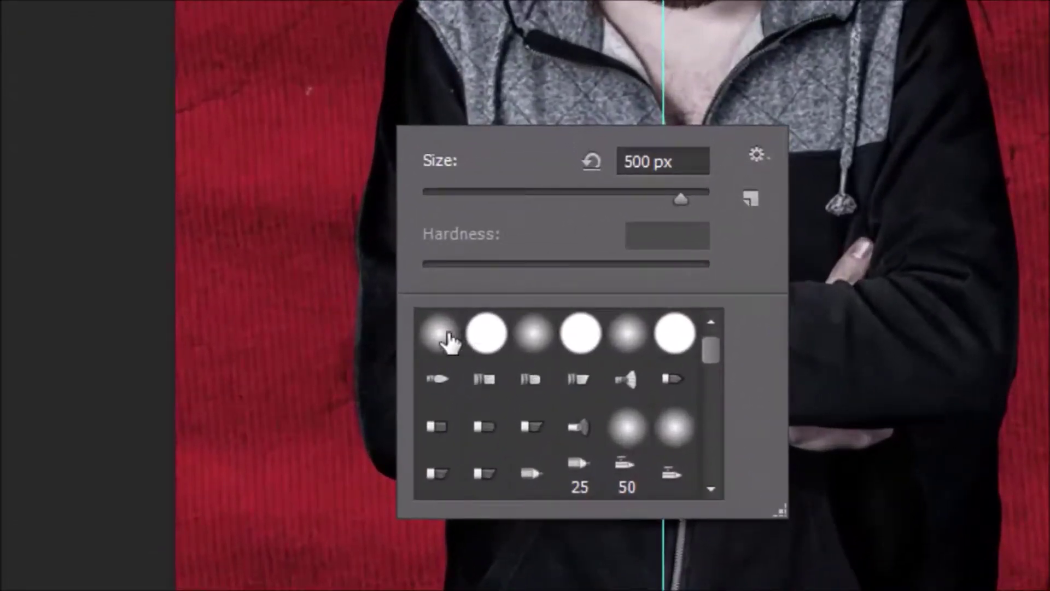
{"action": "left_click", "coordinate": [427, 335]}
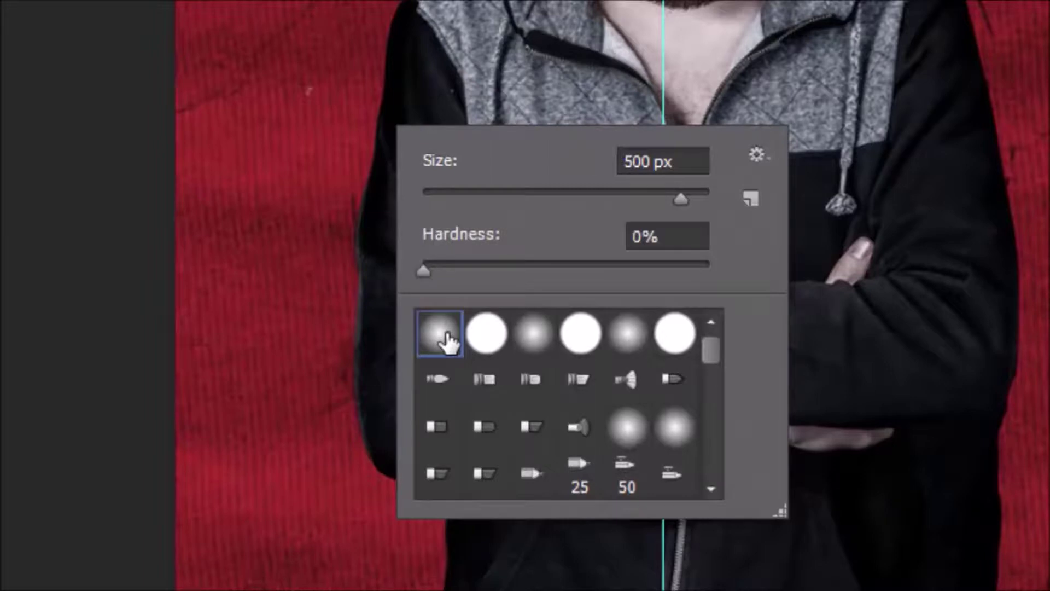
{"action": "left_click", "coordinate": [629, 237]}
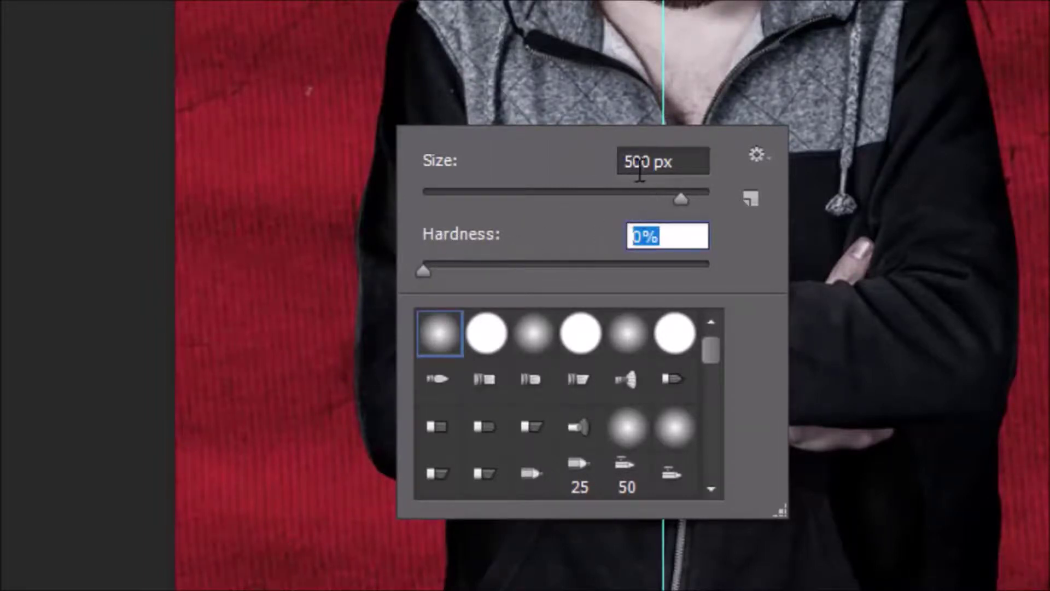
{"action": "left_click_drag", "start_coordinate": [640, 164], "coordinate": [617, 164]}
{"action": "type", "text": "3"}
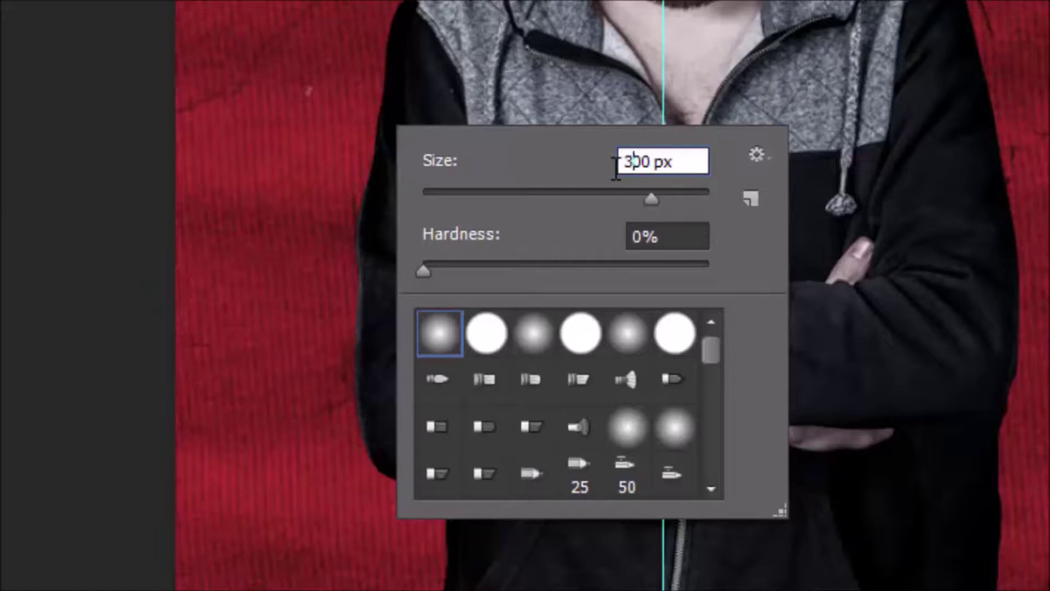
{"action": "key", "text": "Return"}
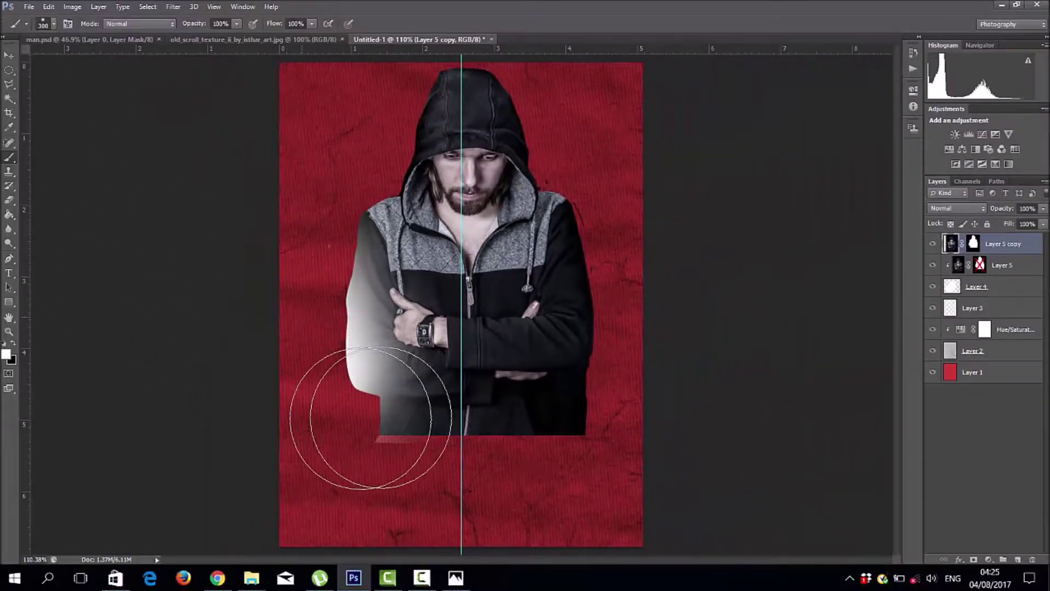
{"action": "left_click_drag", "start_coordinate": [352, 410], "coordinate": [528, 390]}
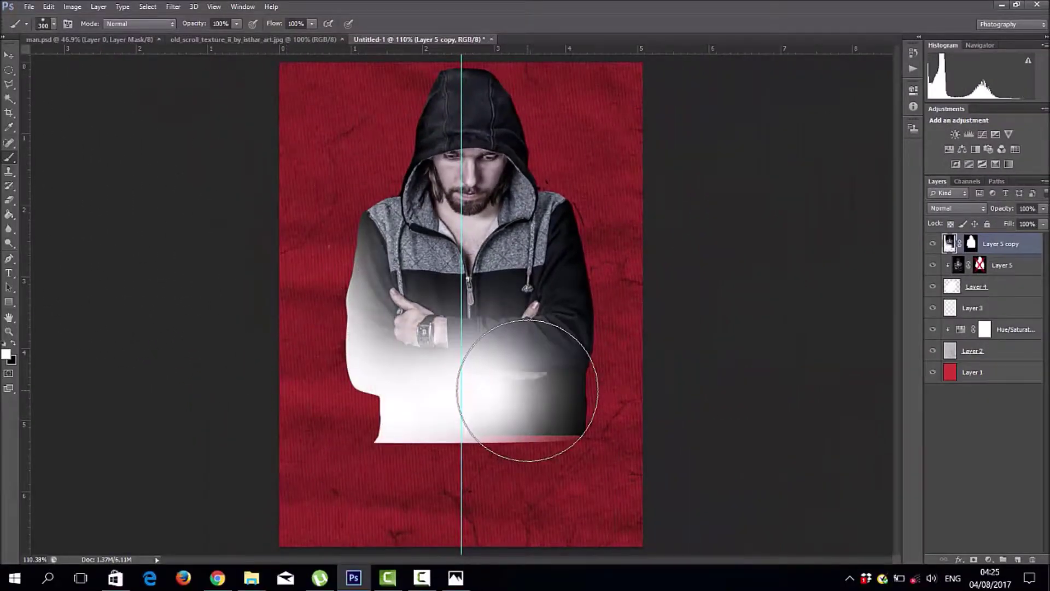
Step: Paint black on the Layer 5 copy mask to hide the hoodie's lower body and edges
{"action": "left_click", "coordinate": [973, 245]}
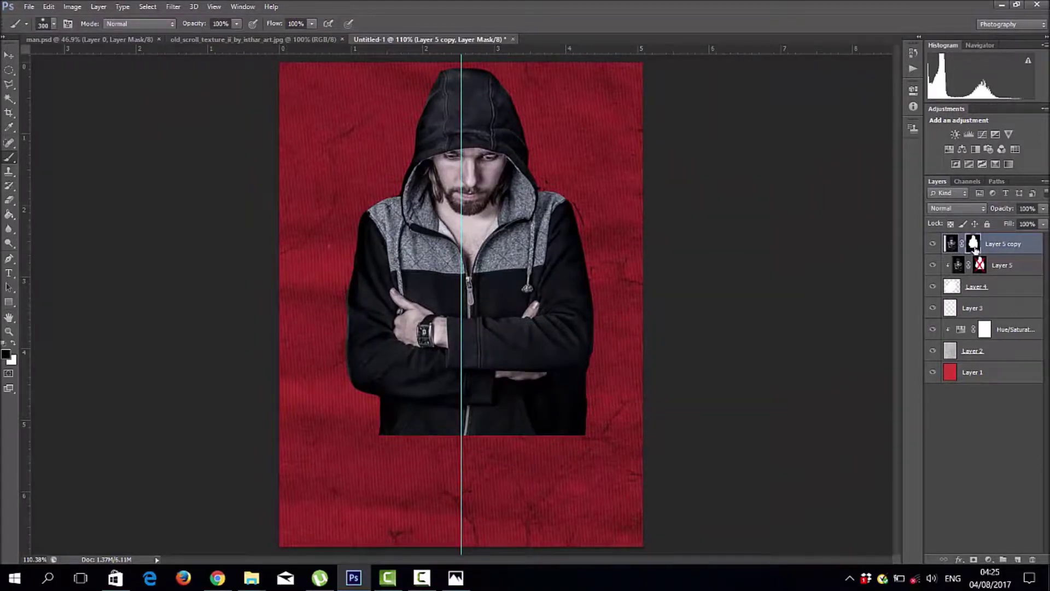
{"action": "mouse_move", "coordinate": [399, 468]}
{"action": "left_mouse_down"}
{"action": "mouse_move", "coordinate": [422, 328]}
{"action": "mouse_move", "coordinate": [628, 277]}
{"action": "mouse_move", "coordinate": [431, 358]}
{"action": "left_mouse_up"}
{"action": "key", "text": "bracketleft"}
{"action": "key", "text": "bracketleft"}
{"action": "key", "text": "bracketleft"}
{"action": "left_click_drag", "start_coordinate": [432, 217], "coordinate": [451, 224]}
{"action": "key", "text": "x"}
{"action": "key", "text": "bracketright"}
{"action": "key", "text": "bracketright"}
{"action": "key", "text": "bracketright"}
{"action": "key", "text": "x"}
{"action": "left_click_drag", "start_coordinate": [539, 274], "coordinate": [484, 353]}
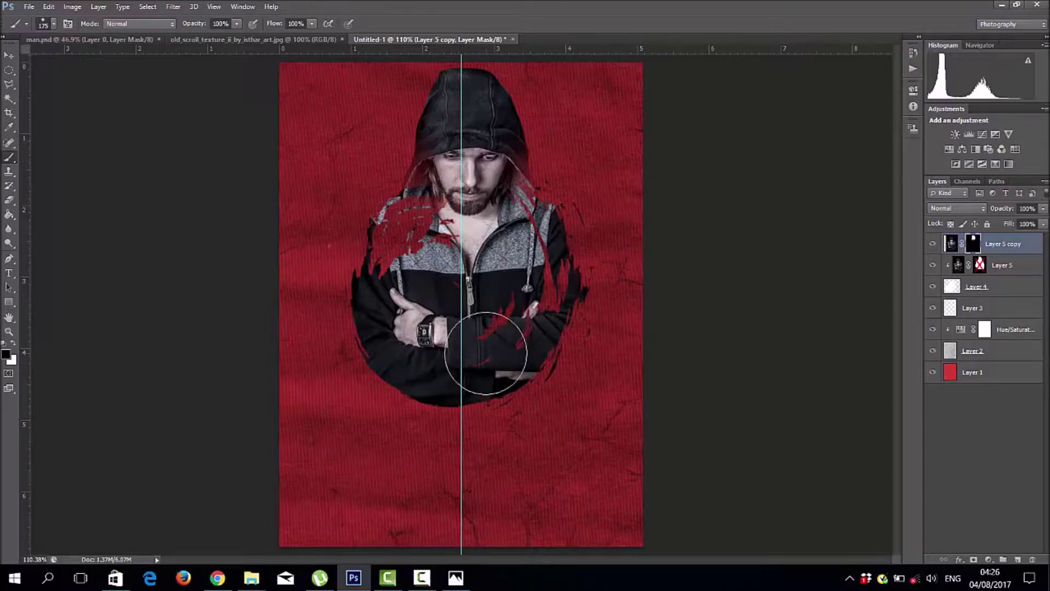
{"action": "left_click", "coordinate": [9, 57]}
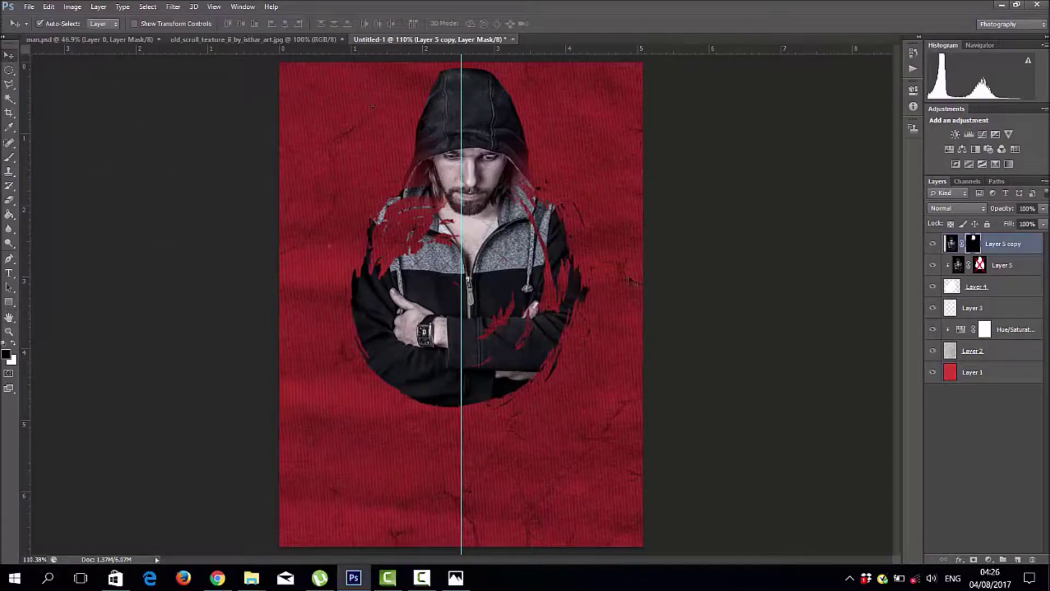
Step: Hide Layer 3, Hue/Saturation, Layer 2 and Layer 1, then stamp the visible man into Layer 6
{"action": "left_click", "coordinate": [990, 413]}
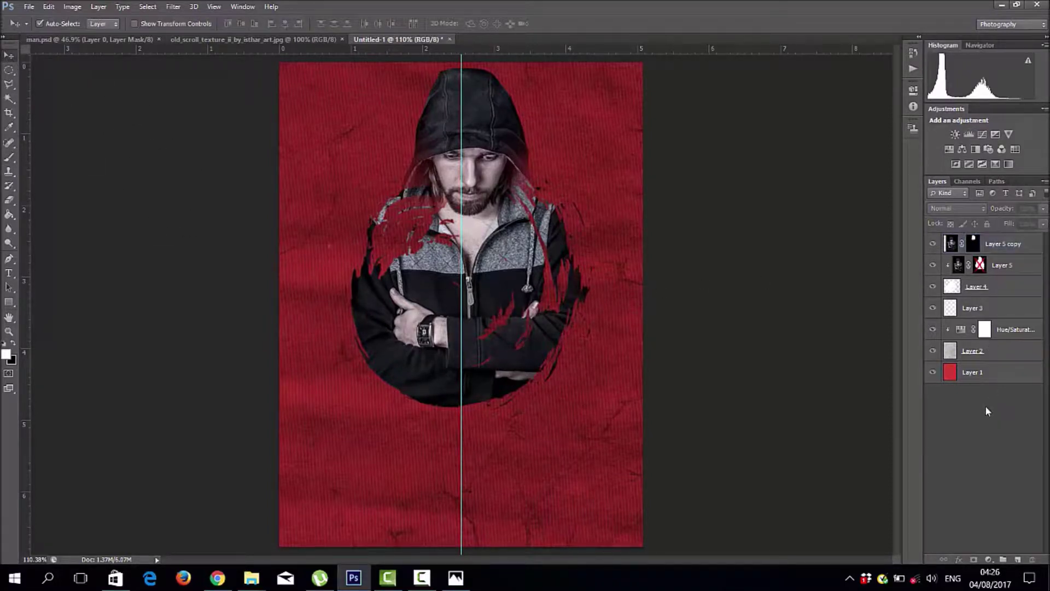
{"action": "left_click", "coordinate": [932, 308]}
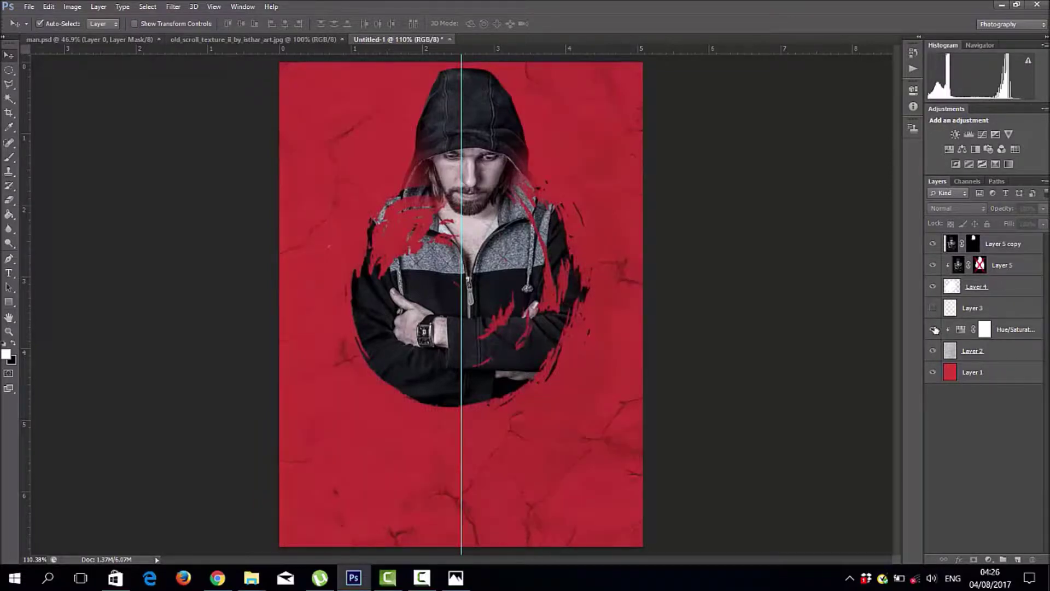
{"action": "left_click", "coordinate": [932, 337]}
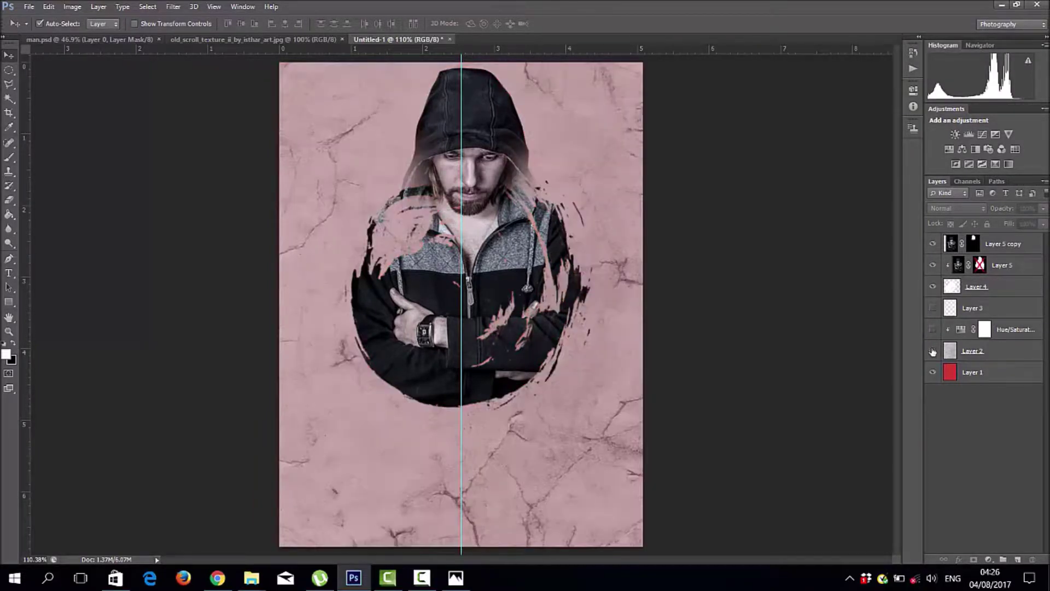
{"action": "left_click", "coordinate": [933, 352]}
{"action": "left_click", "coordinate": [933, 373]}
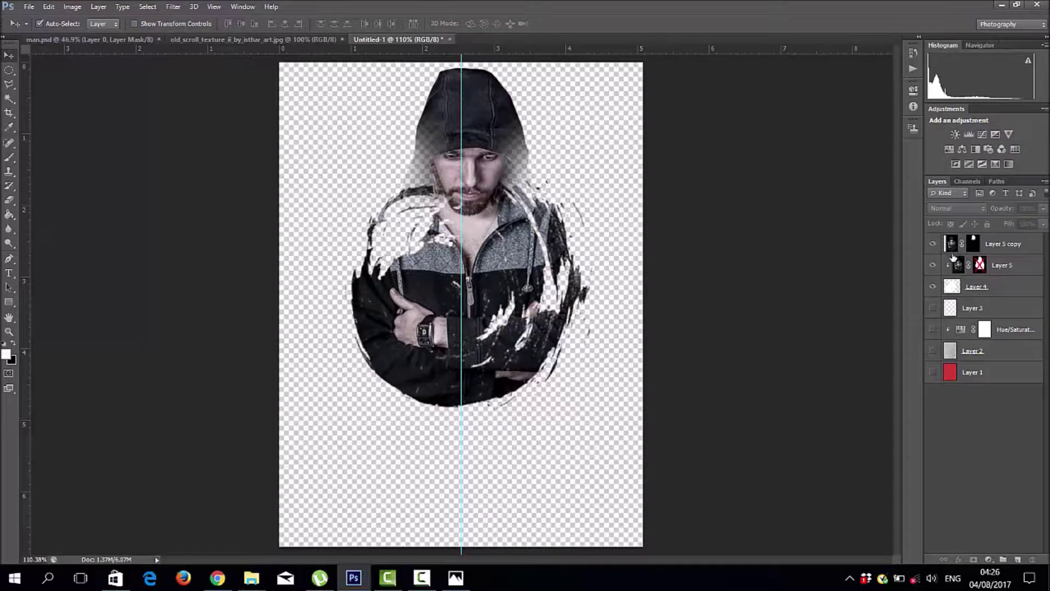
{"action": "left_click", "coordinate": [1012, 247]}
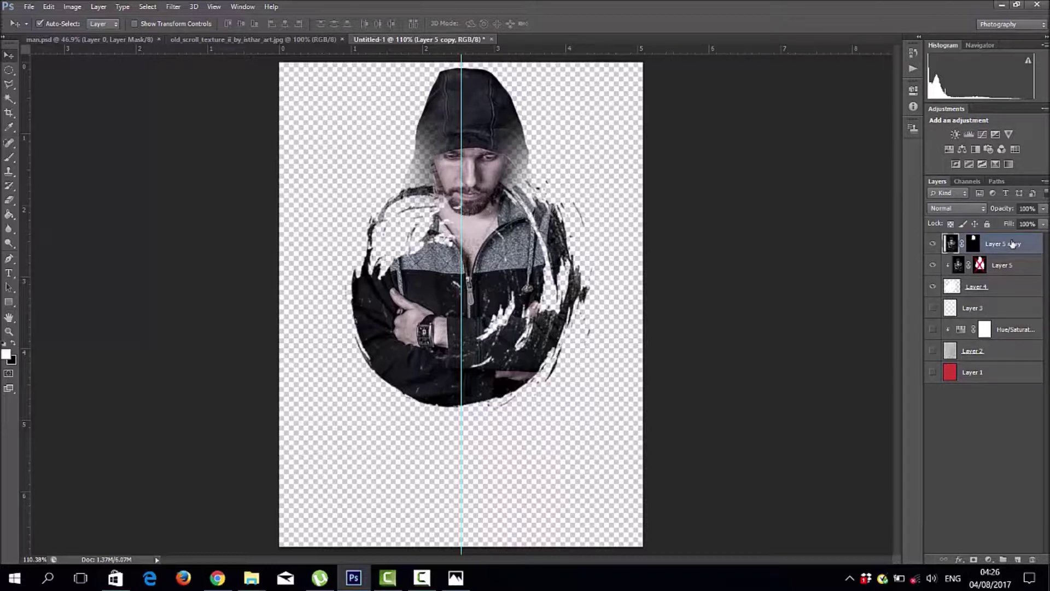
{"action": "key", "text": "ctrl+shift+alt+e"}
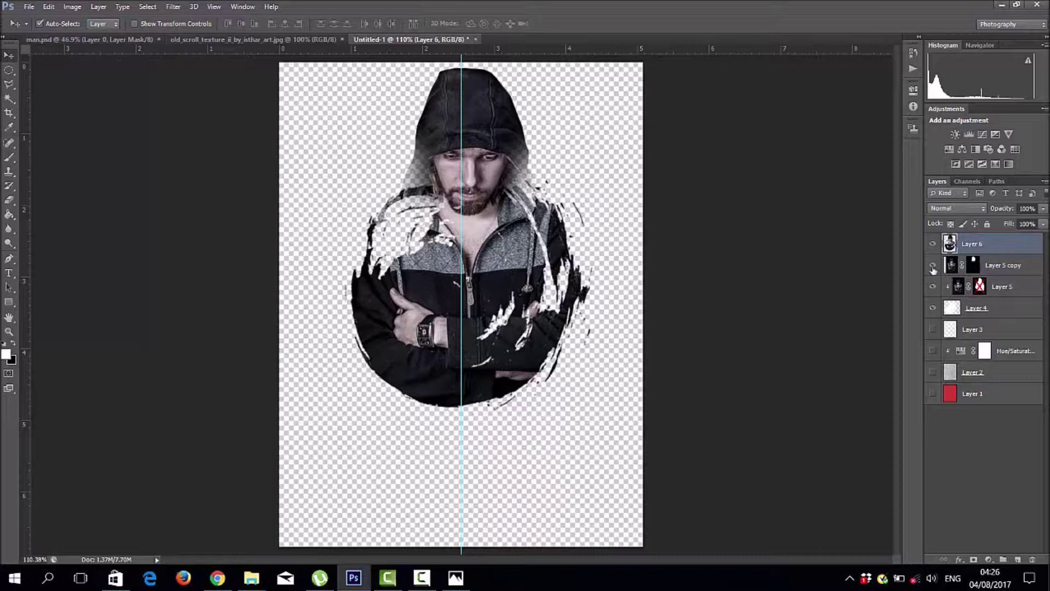
Step: Turn Layer 3, Hue/Saturation, Layer 2 and Layer 1 back on
{"action": "left_click", "coordinate": [932, 328]}
{"action": "left_click", "coordinate": [933, 372]}
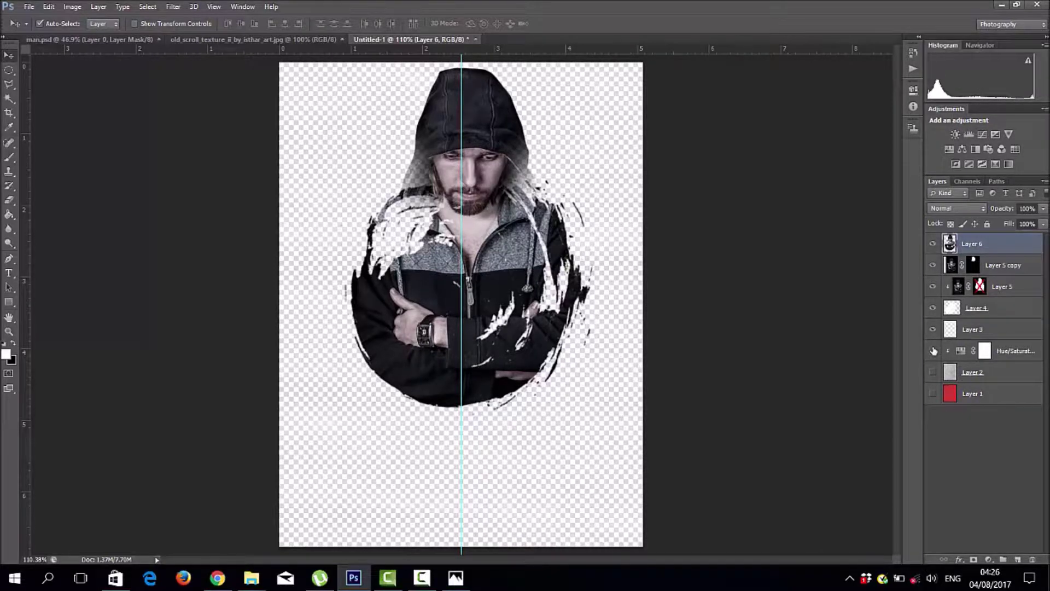
{"action": "left_click", "coordinate": [933, 351]}
{"action": "left_click", "coordinate": [933, 393]}
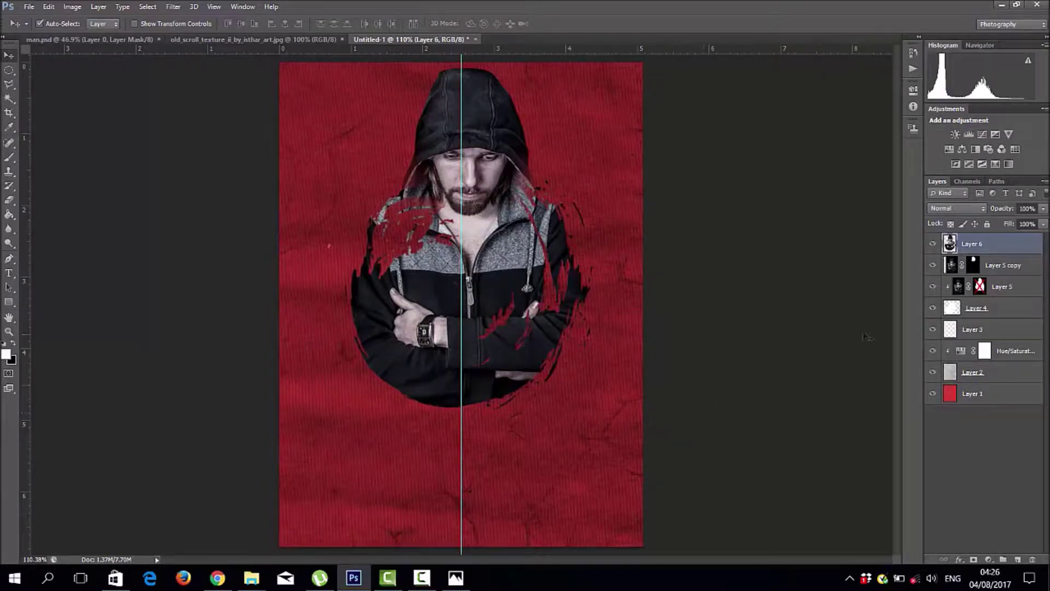
Step: Tag Layer 4, Layer 5 and Layer 5 copy orange and group them into Group 1
{"action": "left_click", "coordinate": [1020, 305]}
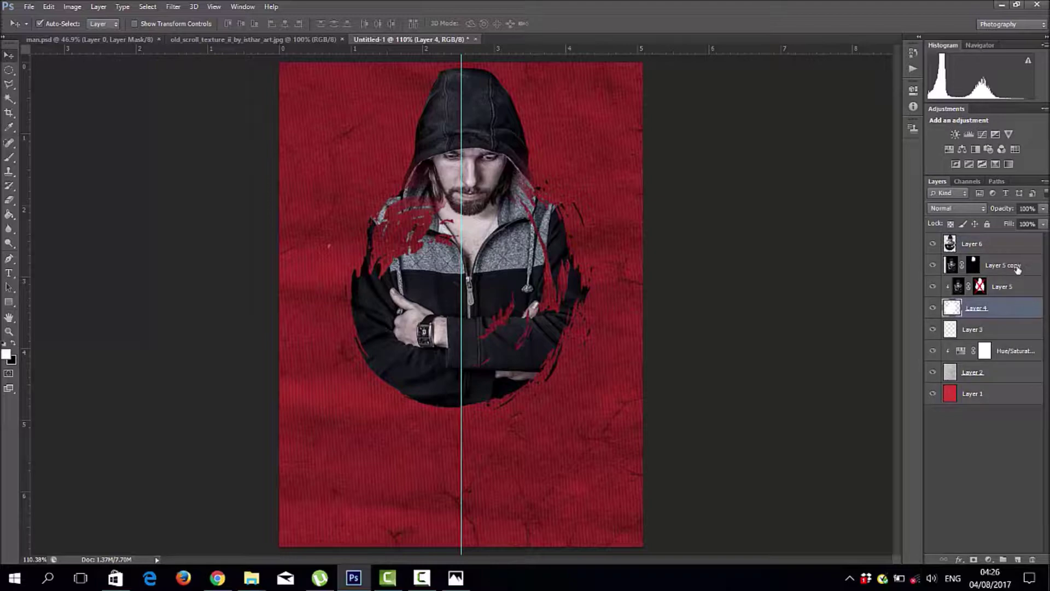
{"action": "left_click", "coordinate": [1022, 267], "text": "shift"}
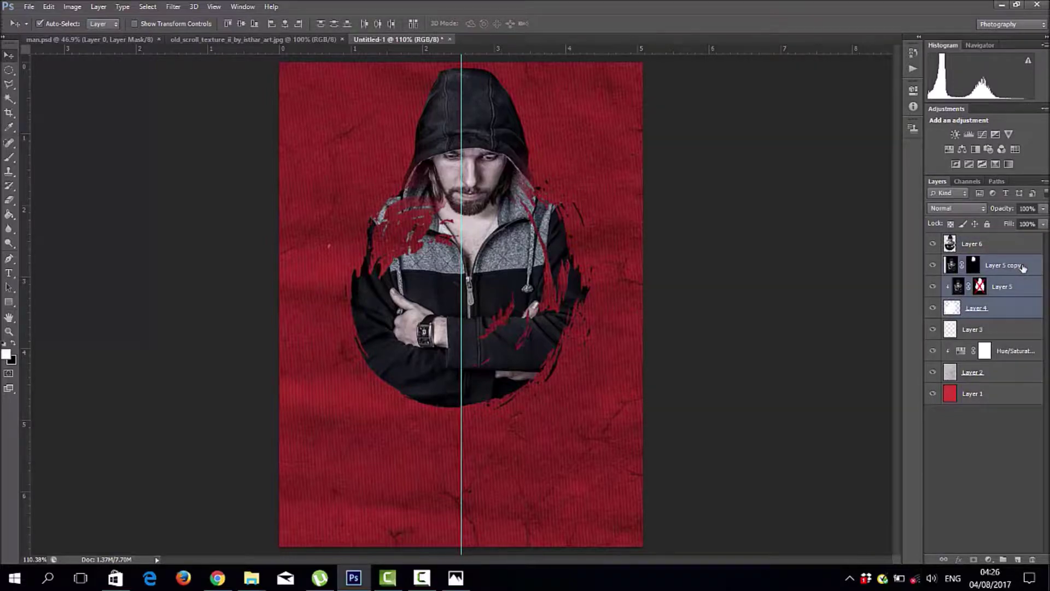
{"action": "right_click", "coordinate": [1022, 267]}
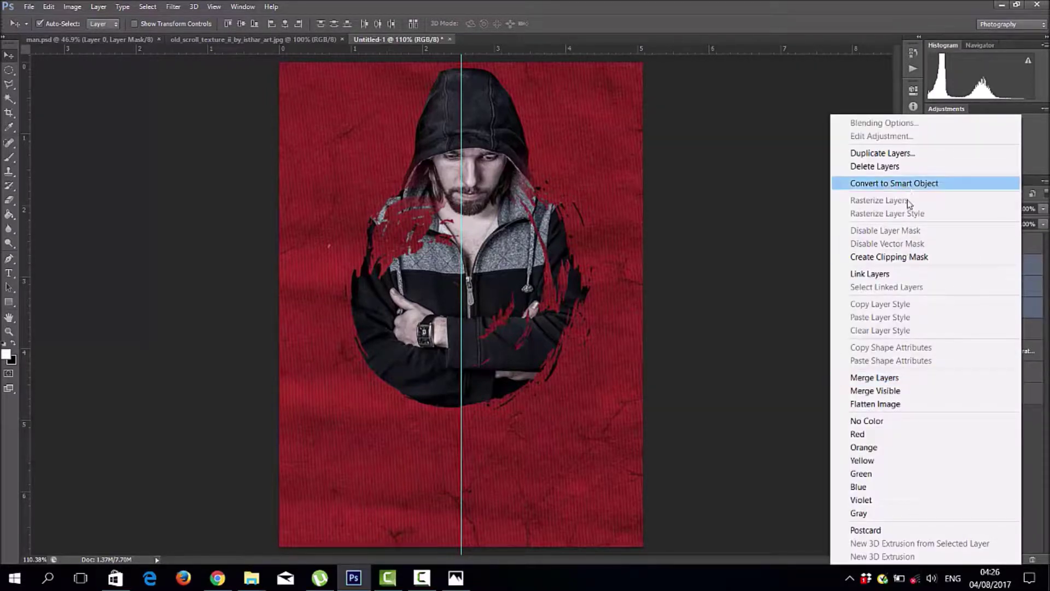
{"action": "left_click", "coordinate": [1019, 453]}
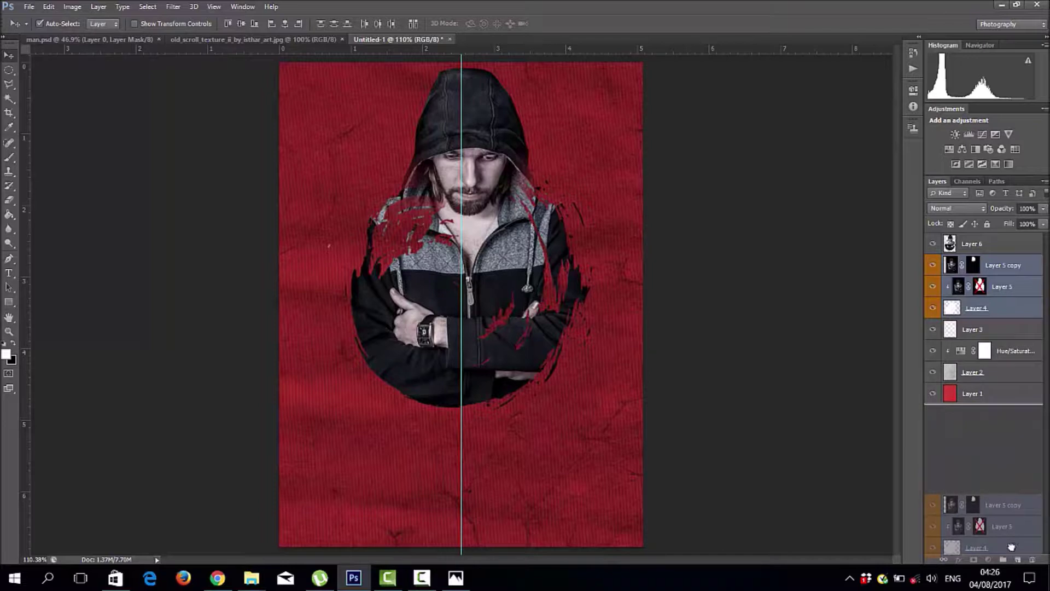
{"action": "left_click_drag", "start_coordinate": [1011, 522], "coordinate": [1003, 559]}
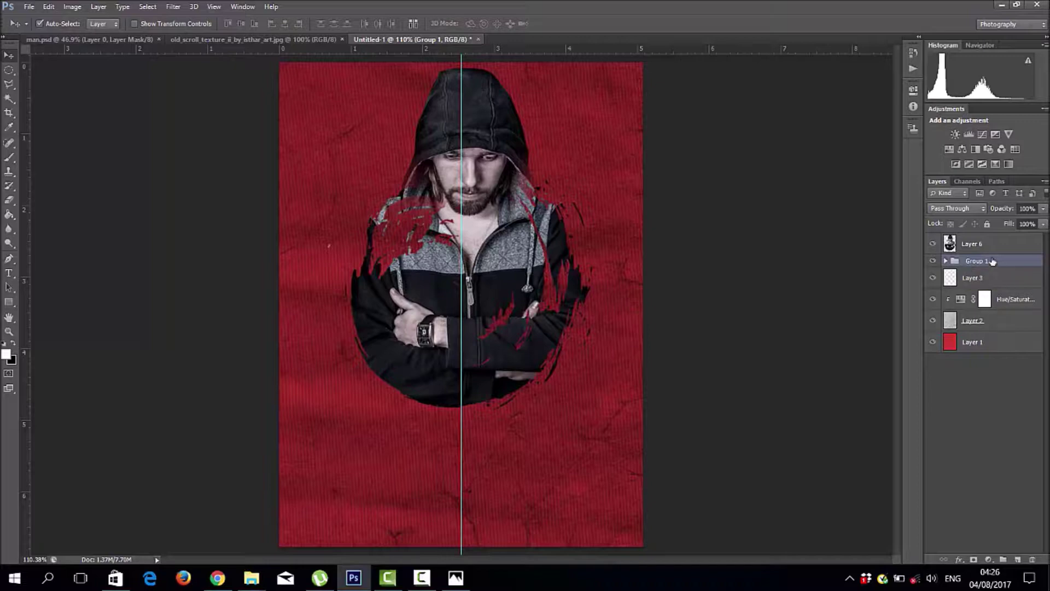
Step: Hide Group 1 and clip a Threshold adjustment at level 112 to Layer 6
{"action": "left_click", "coordinate": [934, 263]}
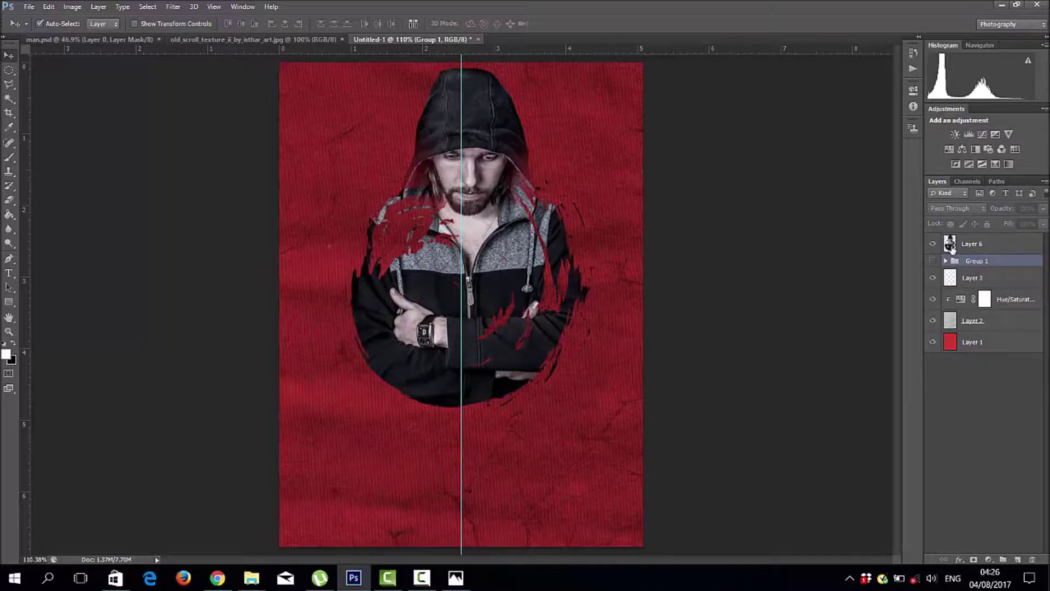
{"action": "left_click", "coordinate": [977, 247]}
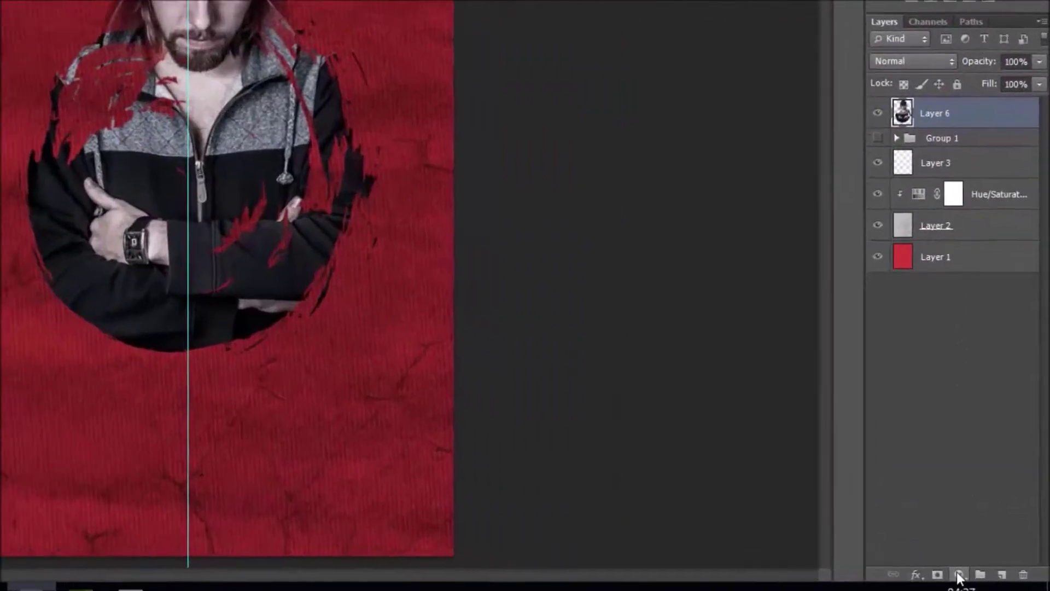
{"action": "left_click", "coordinate": [988, 559]}
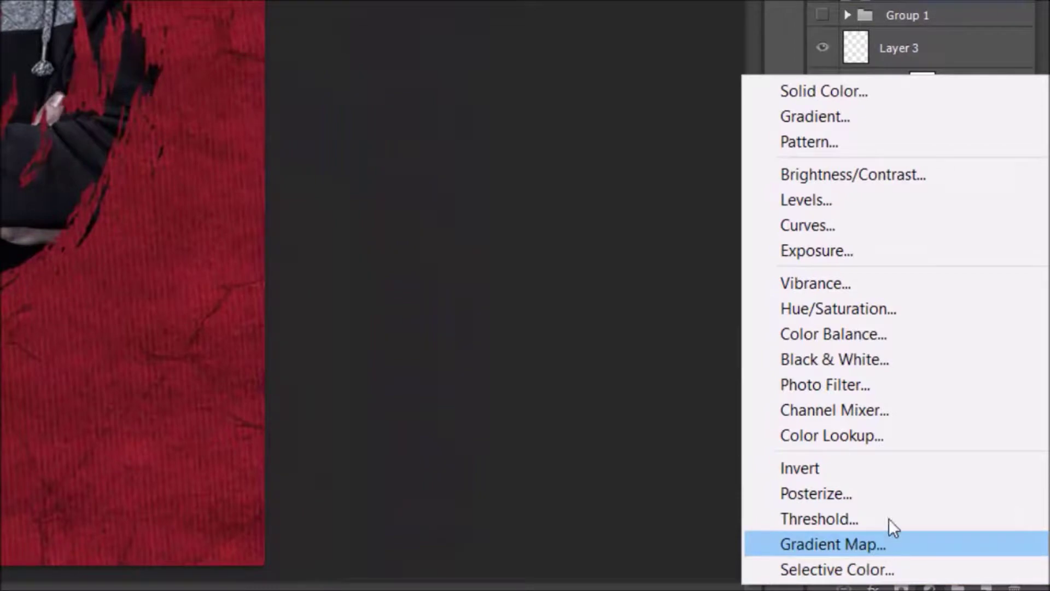
{"action": "left_click", "coordinate": [886, 514]}
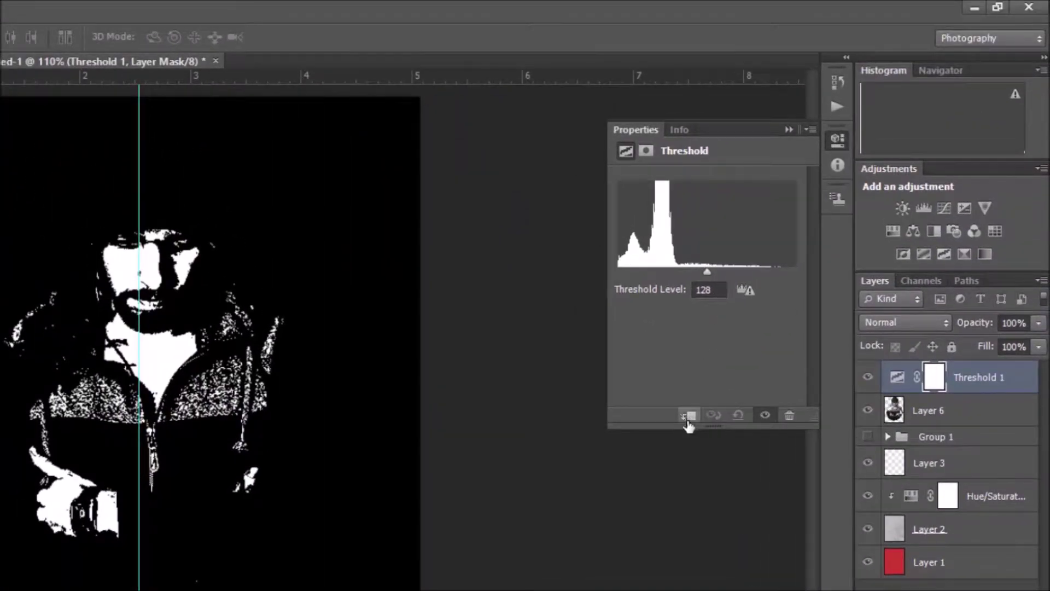
{"action": "left_click", "coordinate": [688, 416]}
{"action": "left_click", "coordinate": [707, 297]}
{"action": "type", "text": "112"}
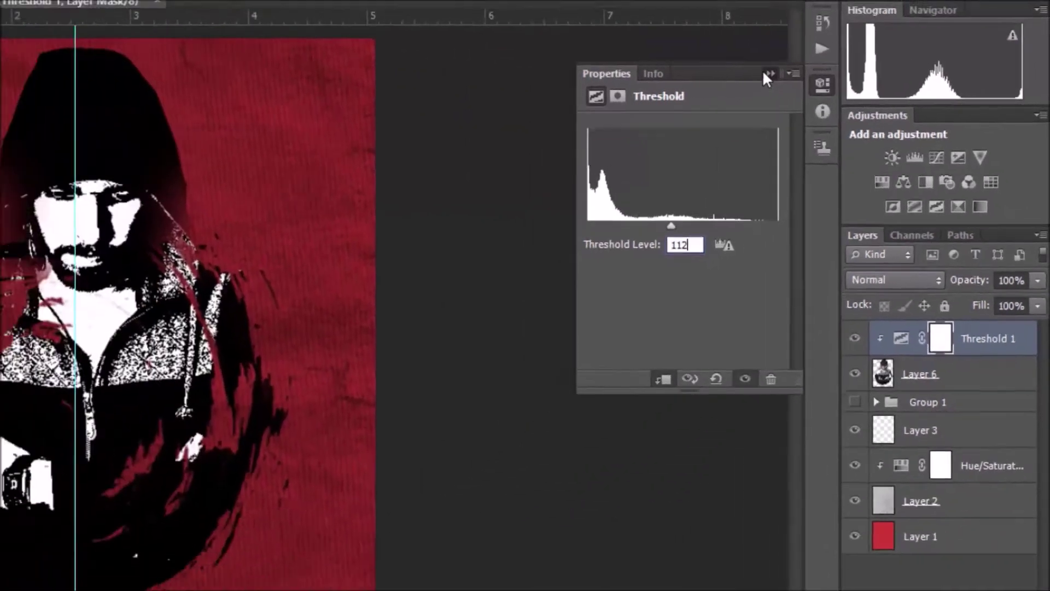
{"action": "left_click", "coordinate": [642, 62]}
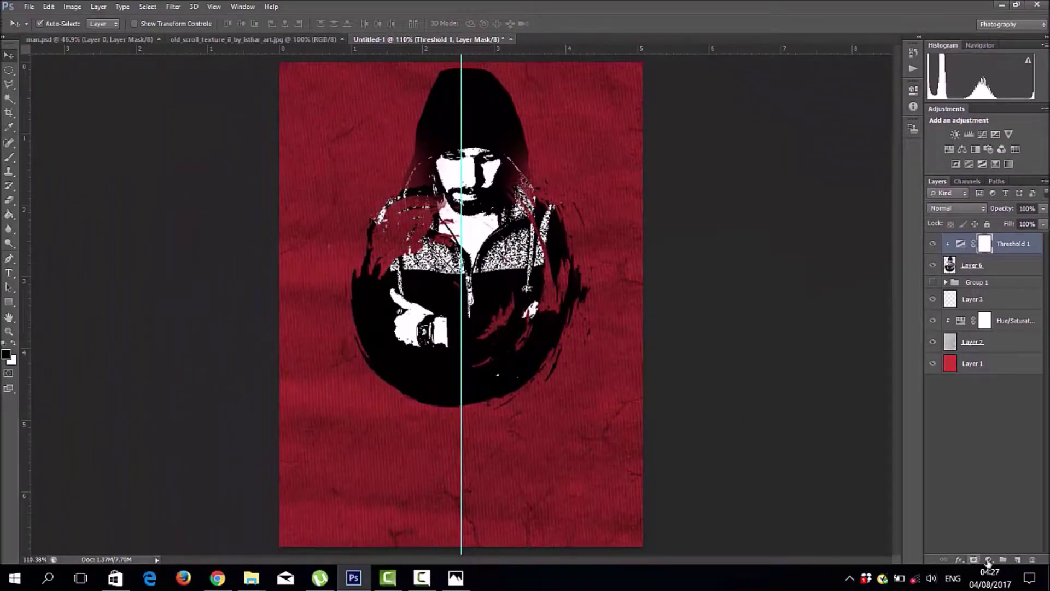
{"action": "left_click", "coordinate": [990, 560]}
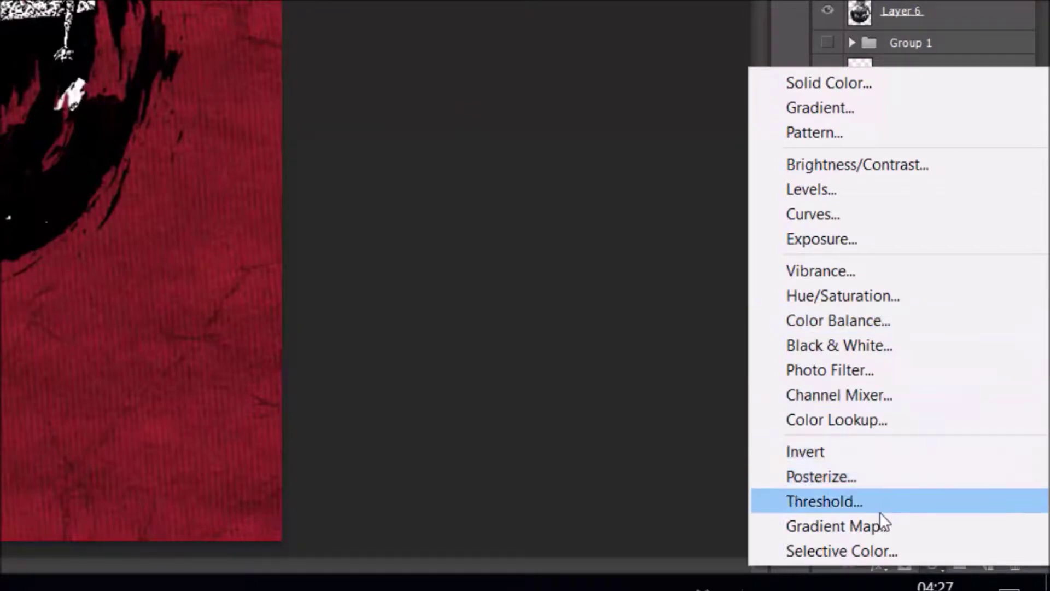
Step: Add a clipped Gradient Map with stops 2c2c2c on the left and dbc0ab on the right
{"action": "left_click", "coordinate": [879, 526]}
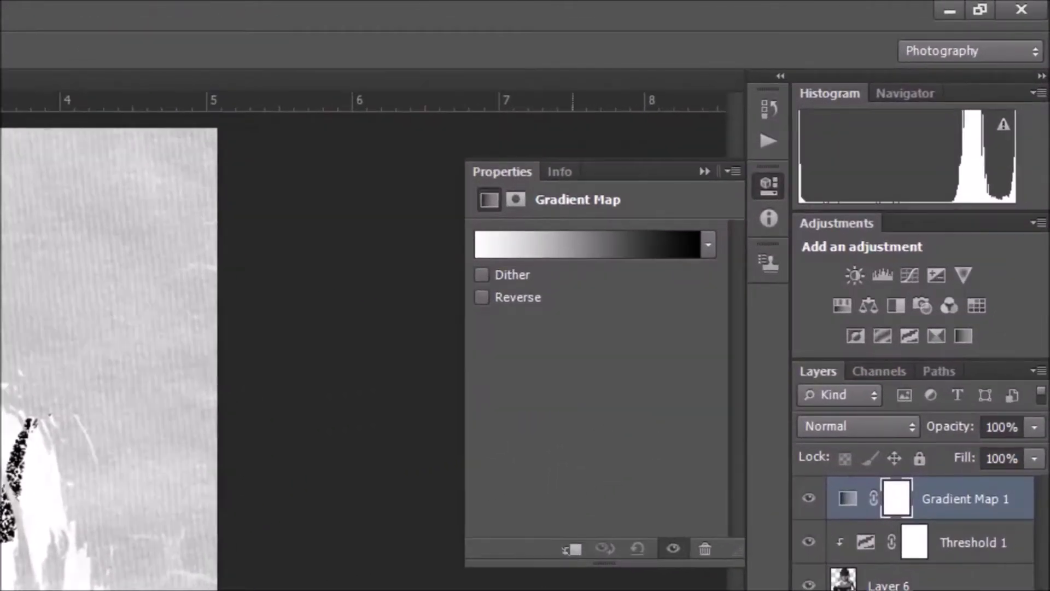
{"action": "left_click", "coordinate": [759, 333]}
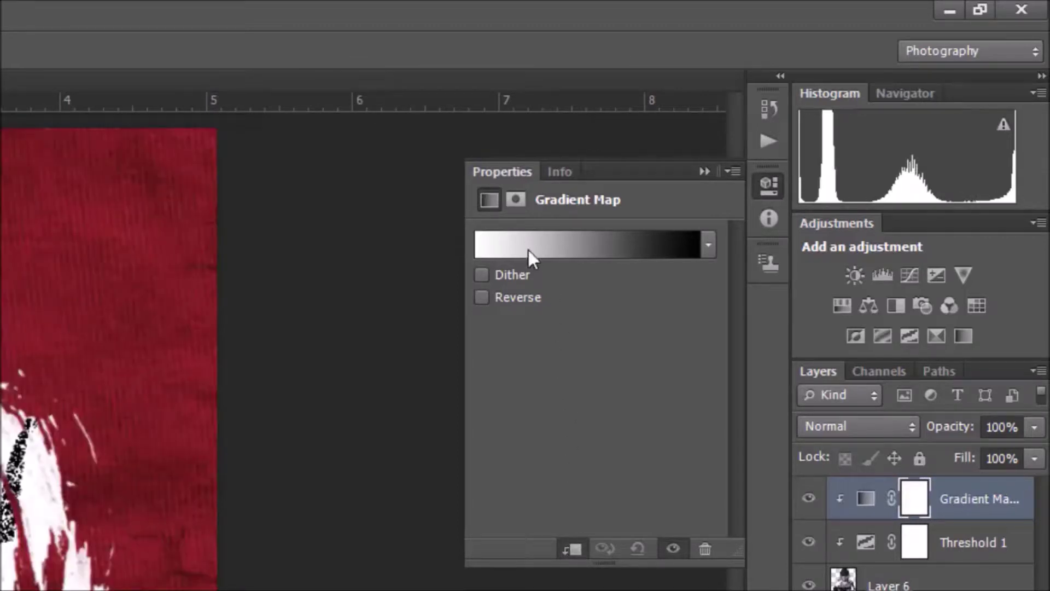
{"action": "left_click", "coordinate": [530, 254]}
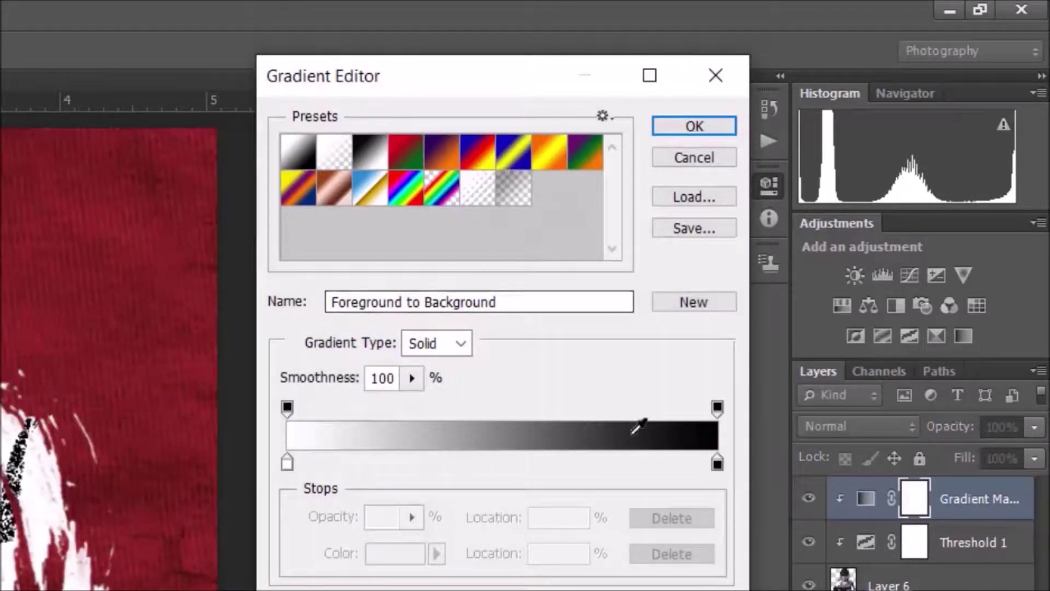
{"action": "double_click", "coordinate": [716, 464]}
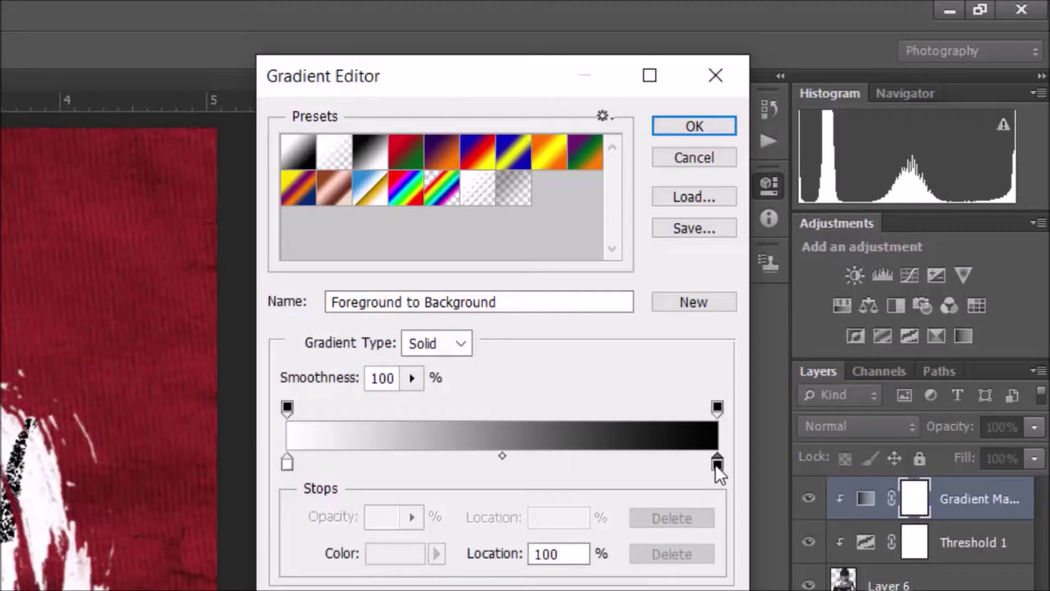
{"action": "left_click_drag", "start_coordinate": [250, 454], "coordinate": [141, 444]}
{"action": "key", "text": "BackSpace"}
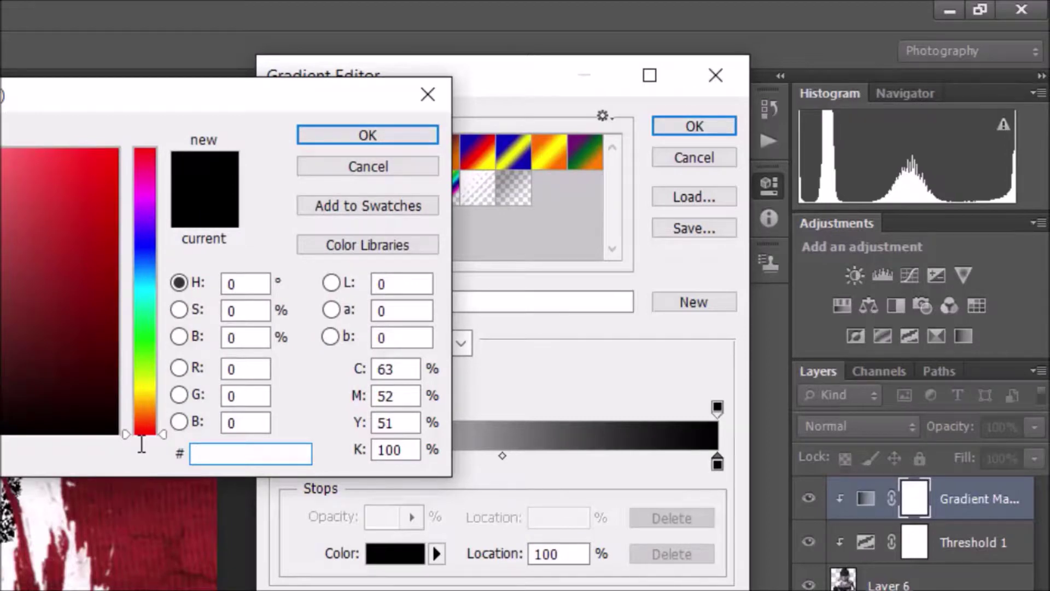
{"action": "type", "text": "db"}
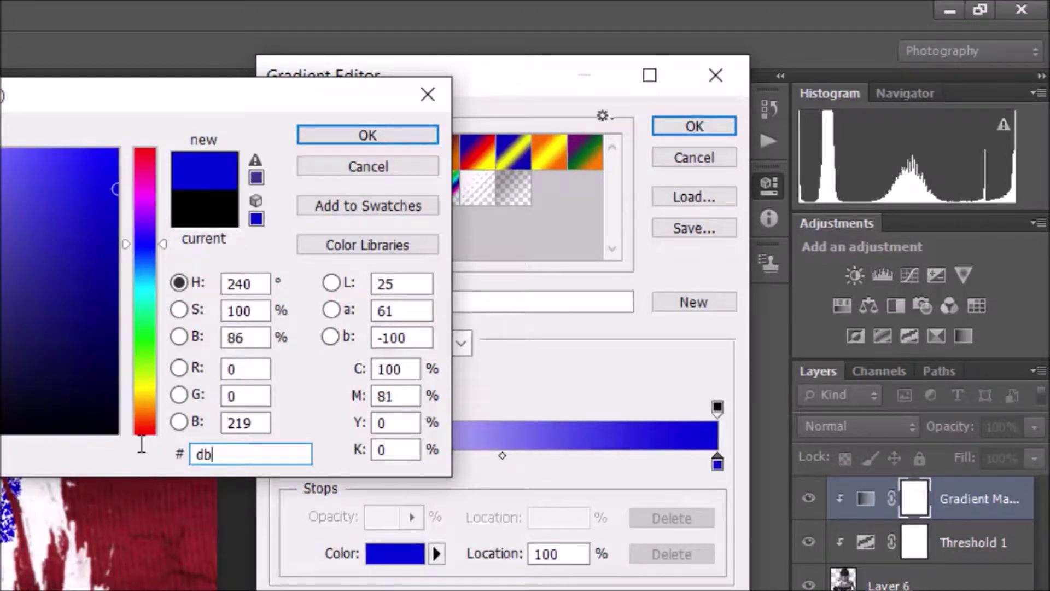
{"action": "type", "text": "c0a"}
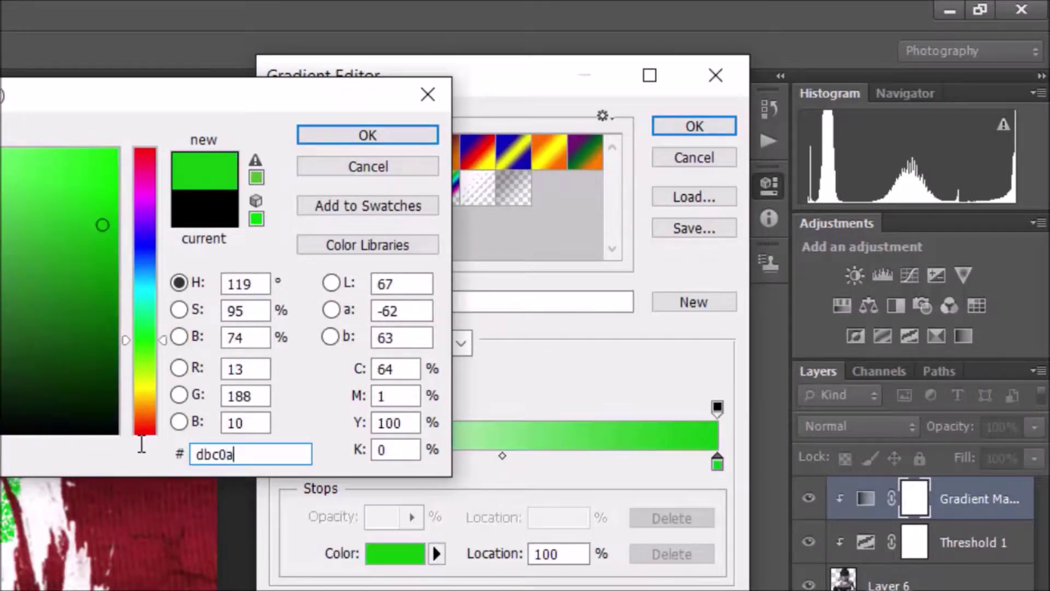
{"action": "type", "text": "b"}
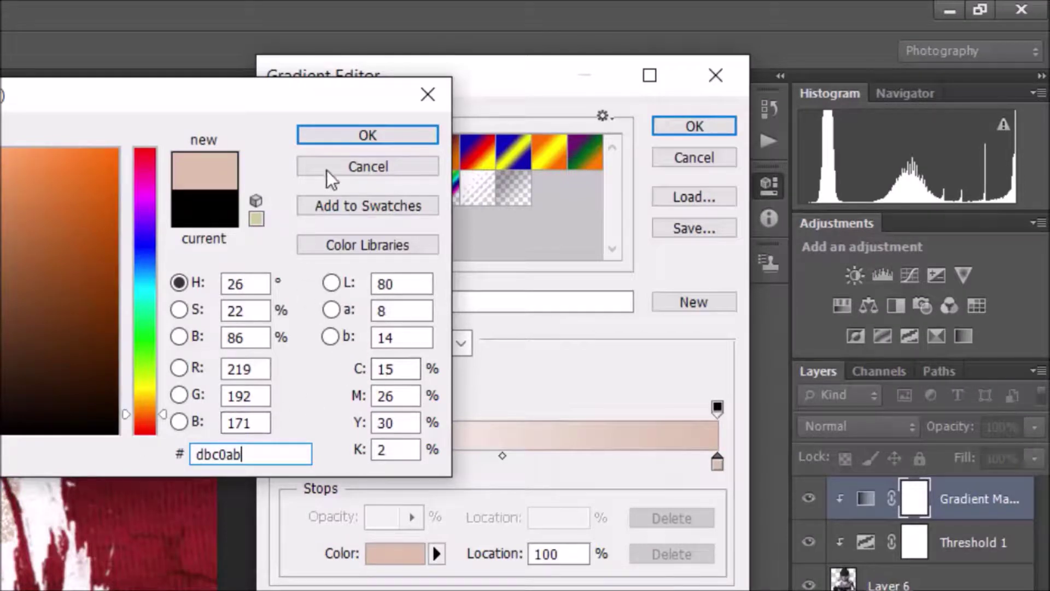
{"action": "left_click", "coordinate": [331, 140]}
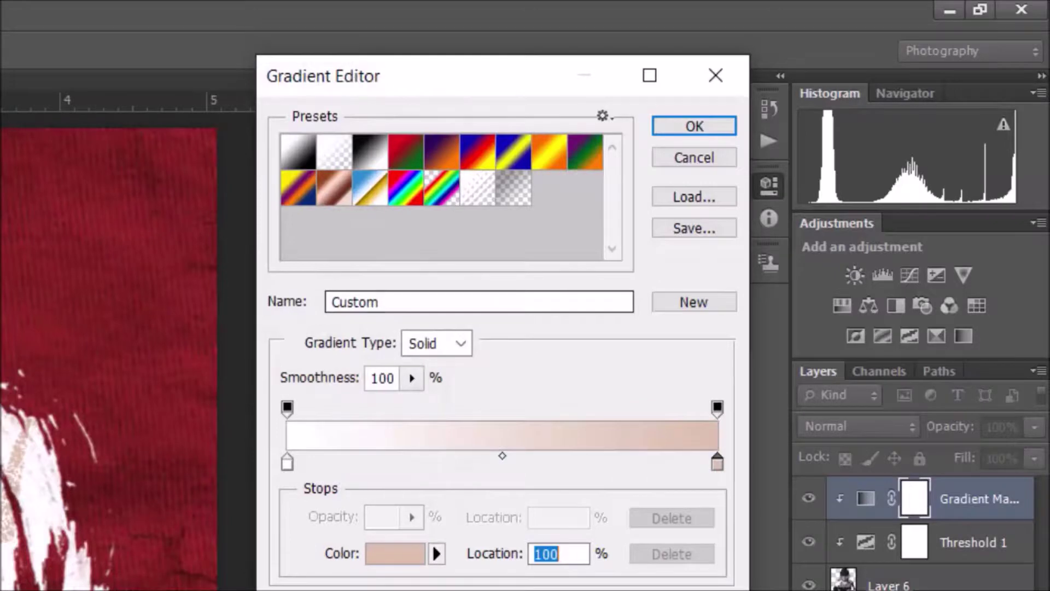
{"action": "double_click", "coordinate": [285, 462]}
{"action": "left_click", "coordinate": [242, 454]}
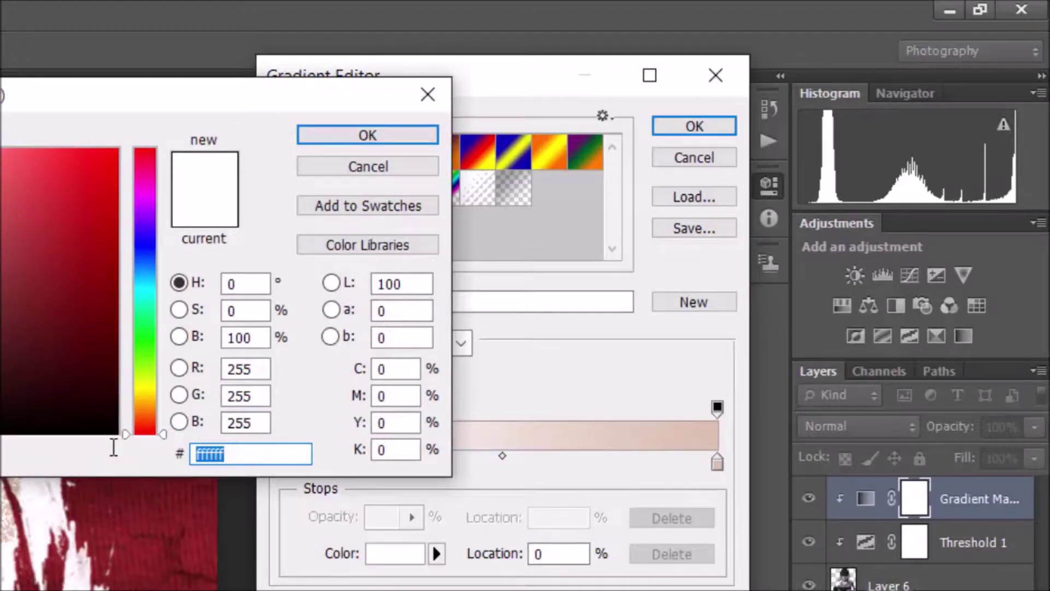
{"action": "type", "text": "2c2c2c"}
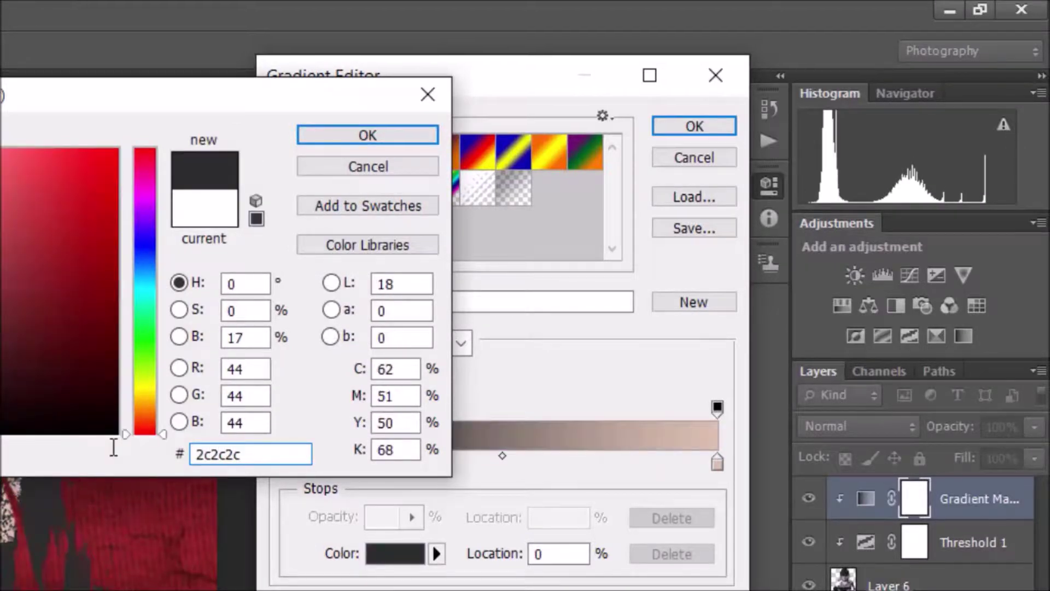
{"action": "left_click", "coordinate": [372, 139]}
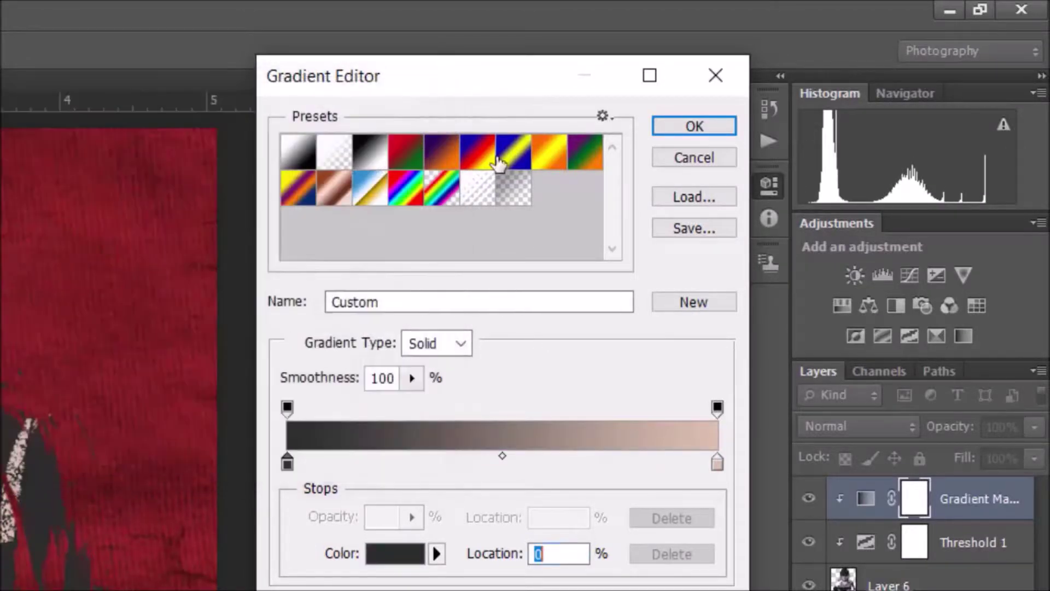
{"action": "left_click", "coordinate": [708, 130]}
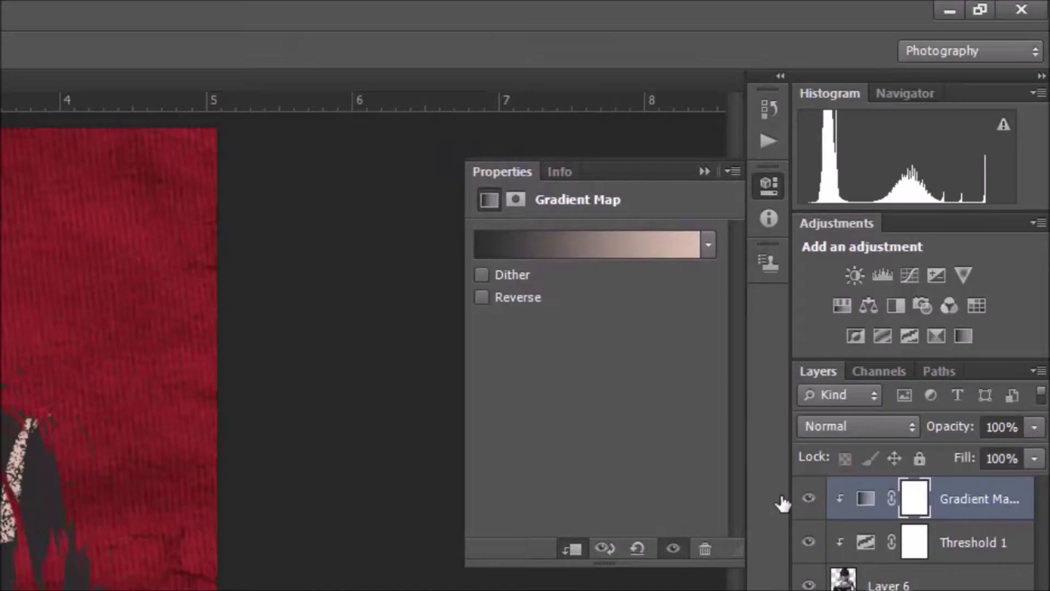
Step: Re-edit the gradient, keeping the left stop 2c2c2c and resetting the right stop to dbc0ab
{"action": "left_click", "coordinate": [628, 244]}
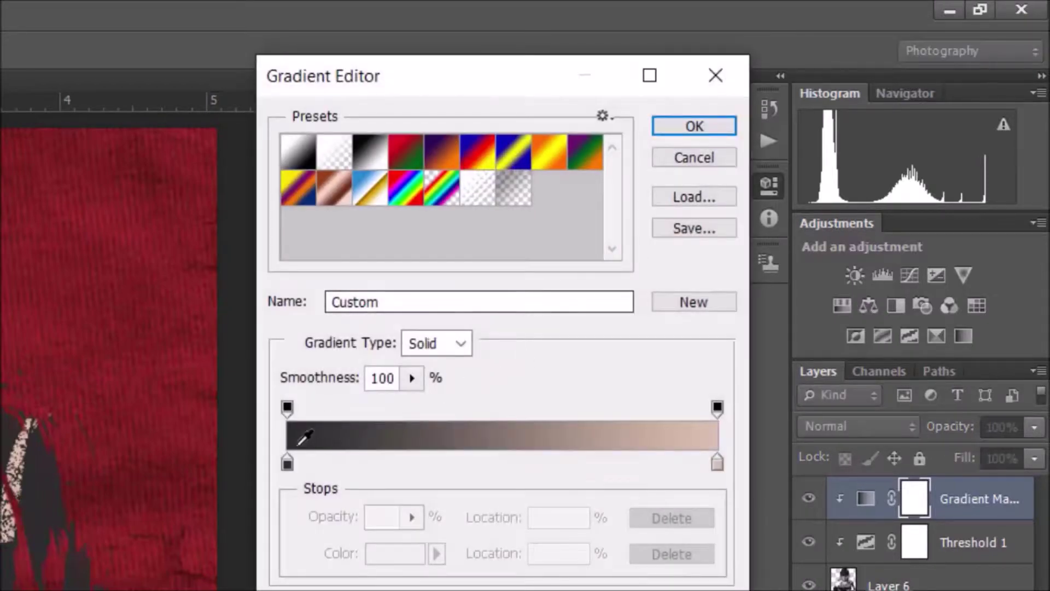
{"action": "double_click", "coordinate": [285, 465]}
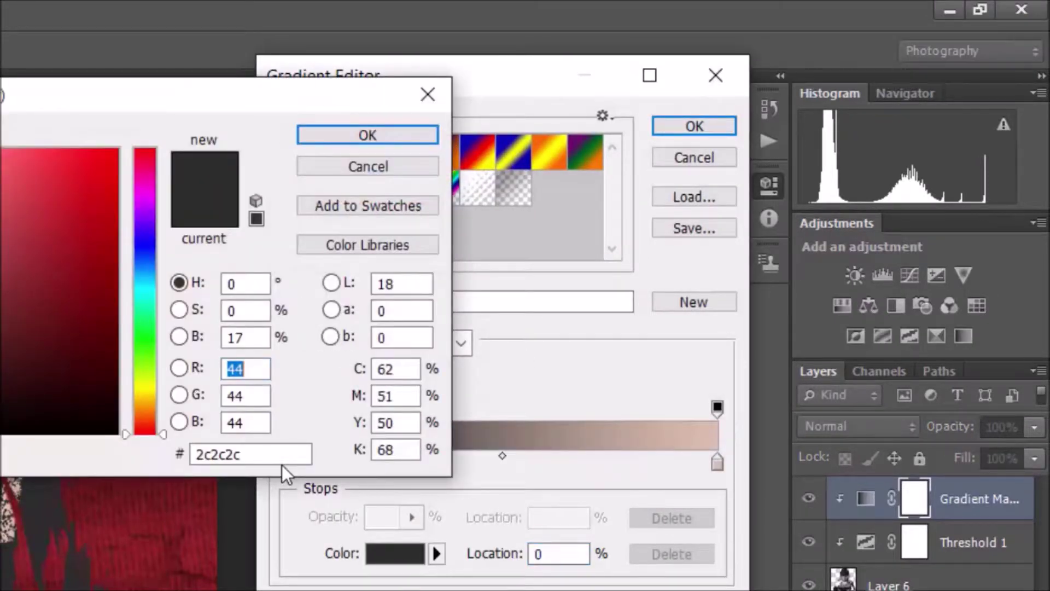
{"action": "double_click", "coordinate": [281, 458]}
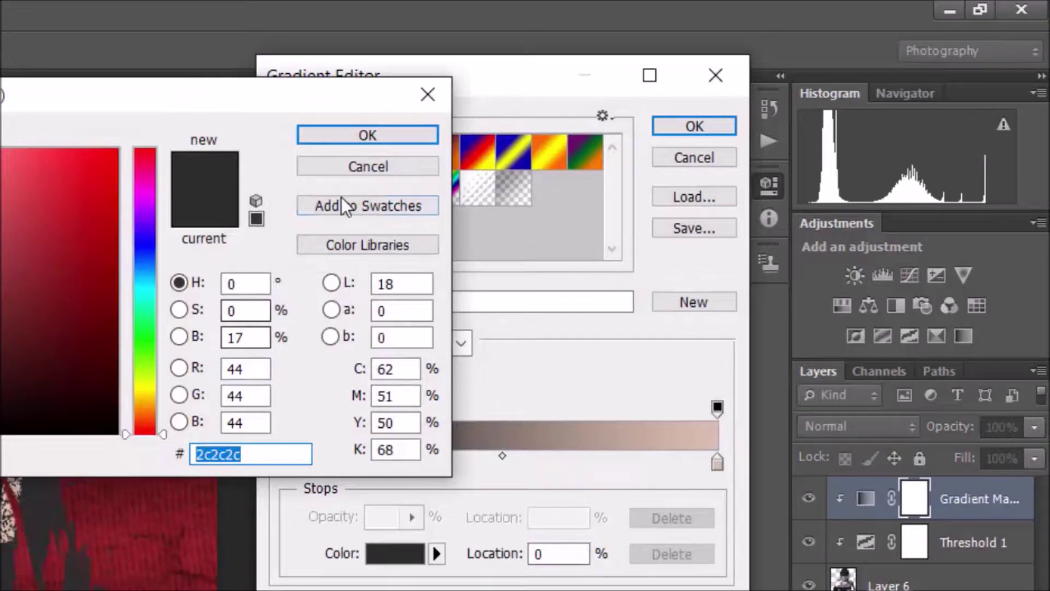
{"action": "left_click", "coordinate": [348, 140]}
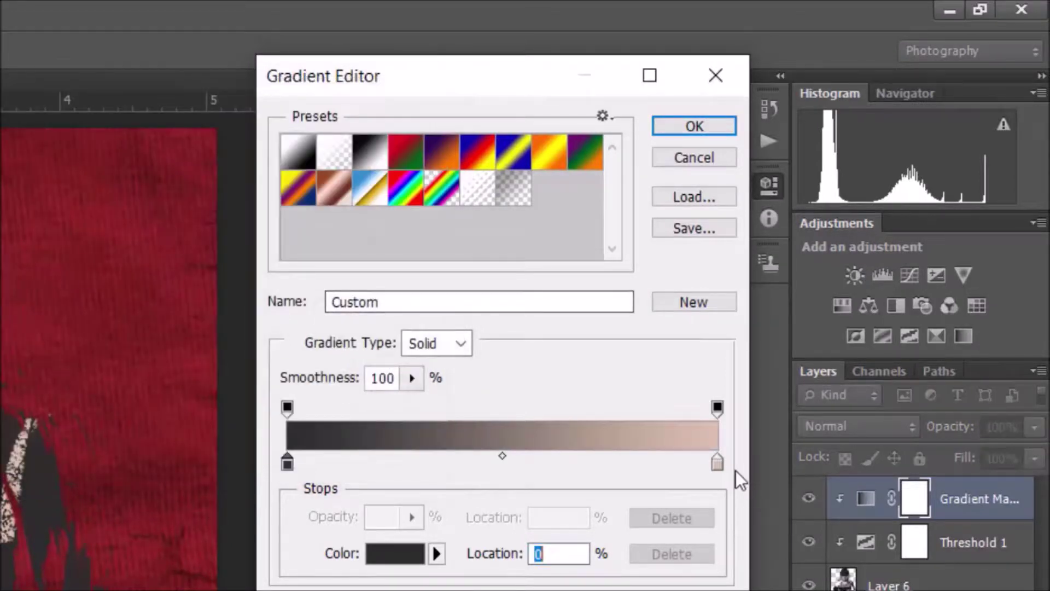
{"action": "left_click", "coordinate": [718, 463]}
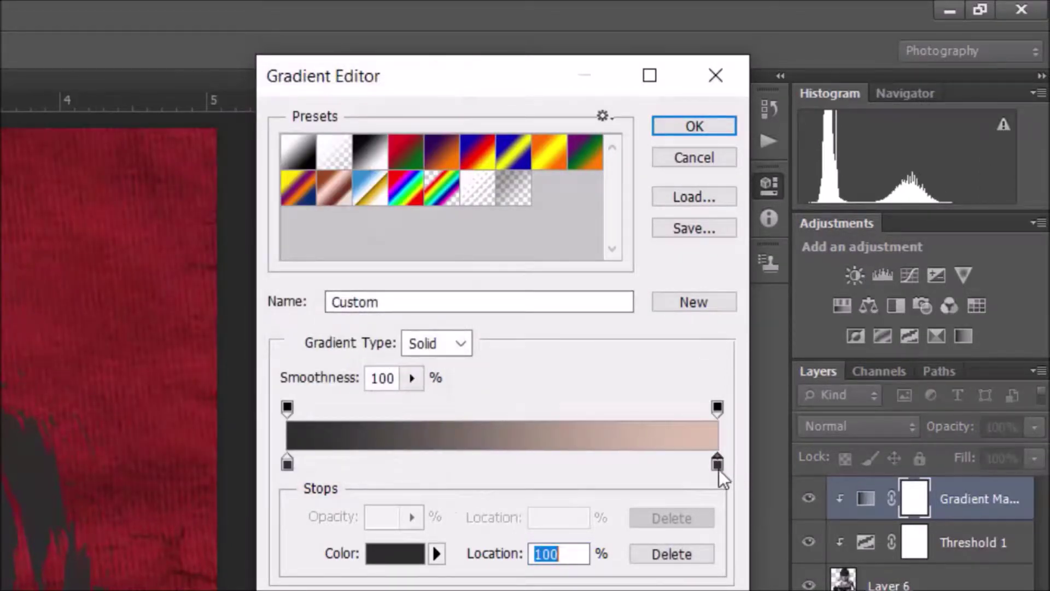
{"action": "double_click", "coordinate": [717, 466]}
{"action": "left_click", "coordinate": [264, 454]}
{"action": "double_click", "coordinate": [265, 454]}
{"action": "key", "text": "BackSpace"}
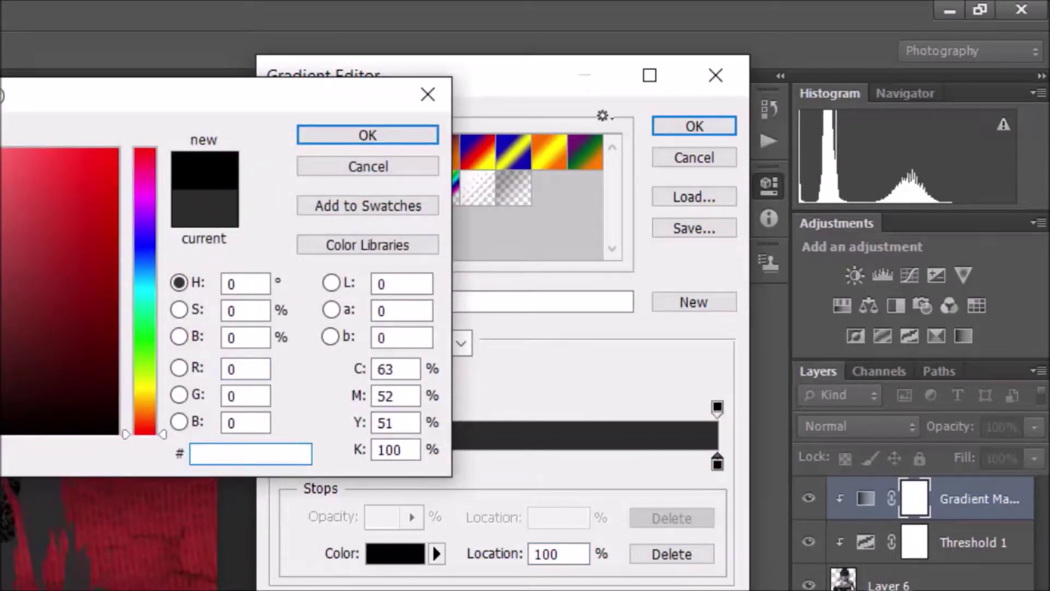
{"action": "type", "text": "d"}
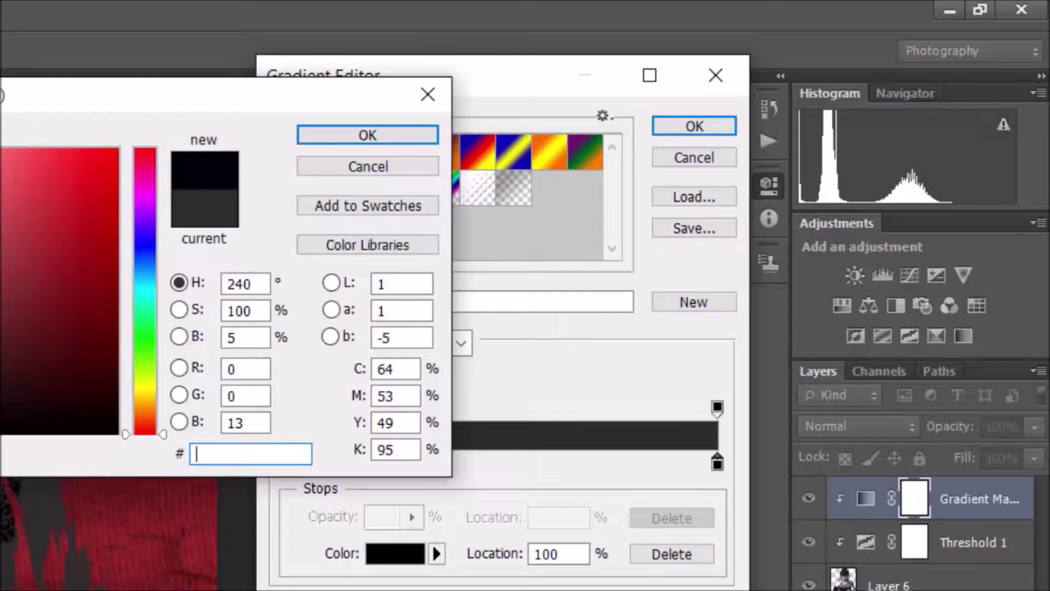
{"action": "type", "text": "b"}
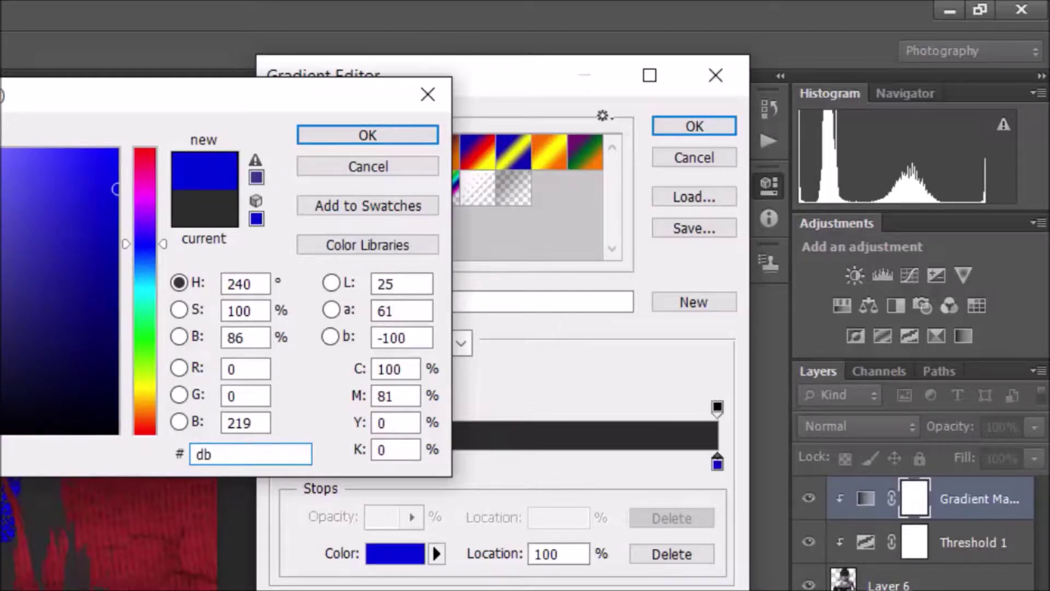
{"action": "type", "text": "c0ab"}
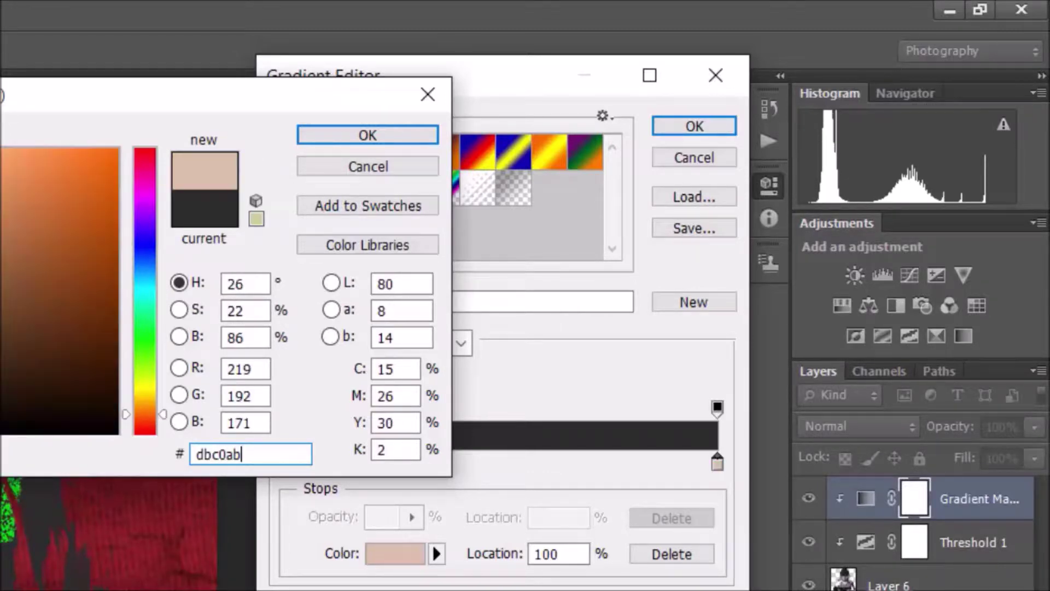
{"action": "left_click", "coordinate": [351, 129]}
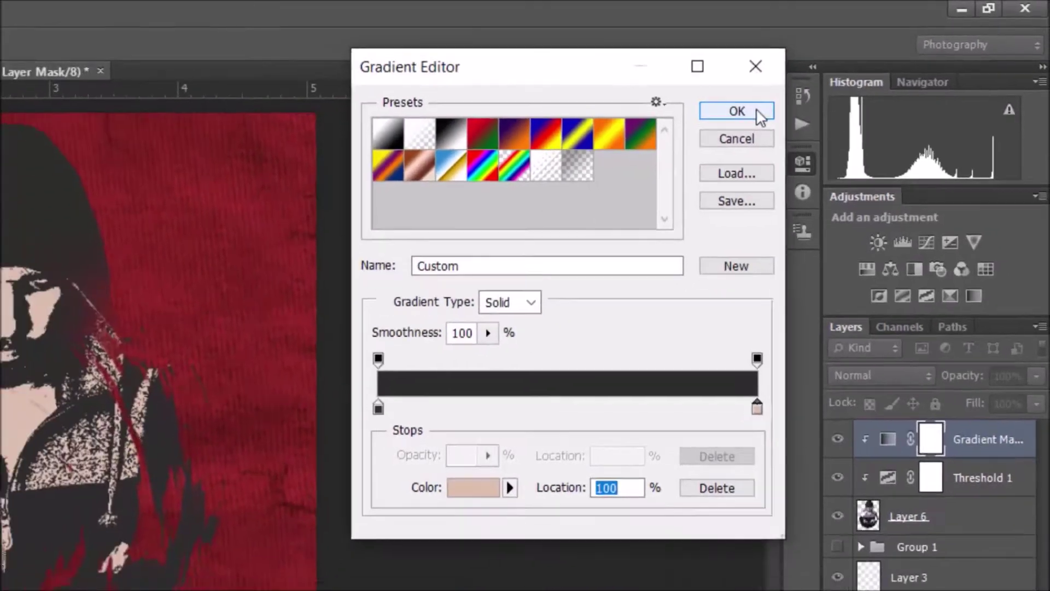
{"action": "left_click", "coordinate": [694, 127]}
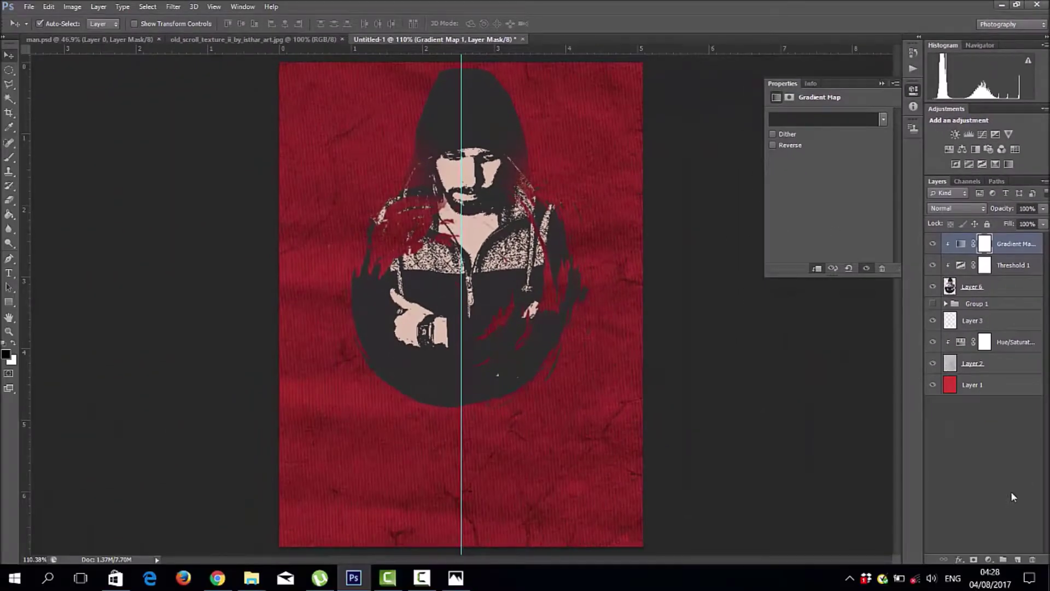
Step: Add a Curves adjustment clipped to the man, with a point at input 161, output 129
{"action": "left_click", "coordinate": [987, 559]}
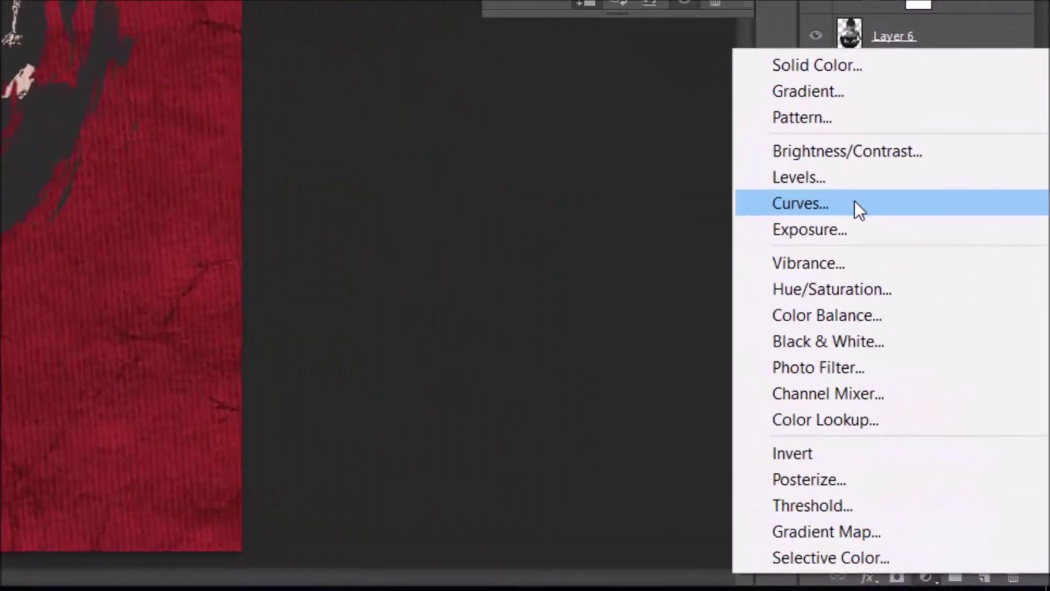
{"action": "left_click", "coordinate": [855, 203]}
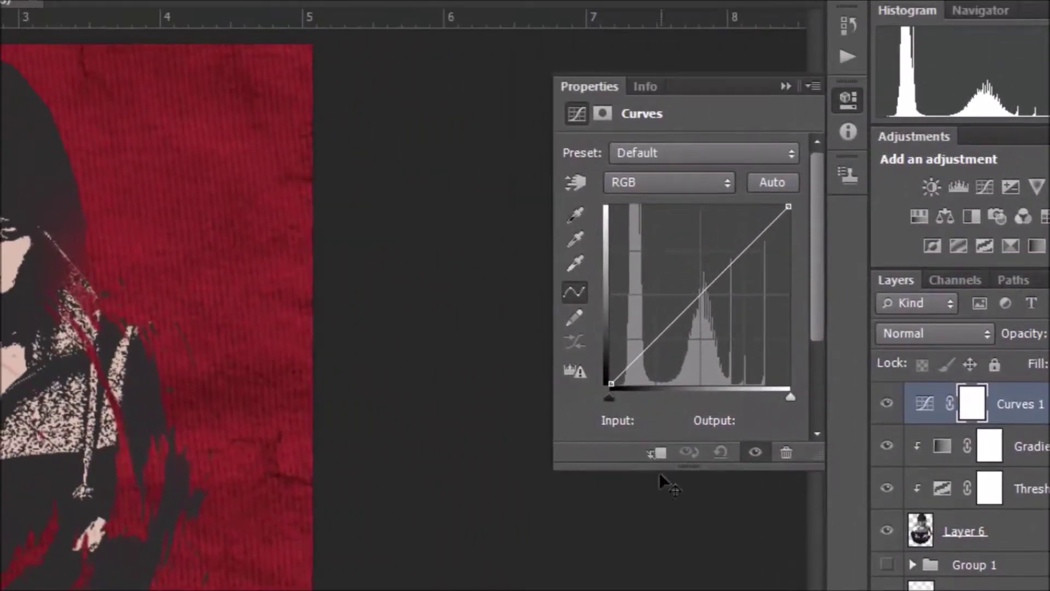
{"action": "left_click", "coordinate": [656, 452]}
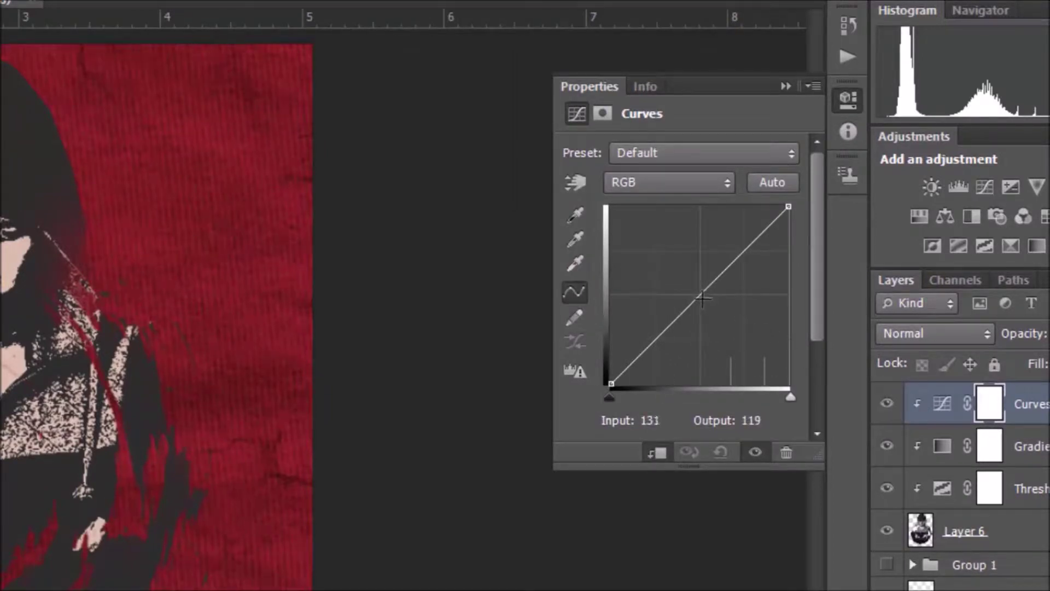
{"action": "left_click_drag", "start_coordinate": [703, 298], "coordinate": [724, 306]}
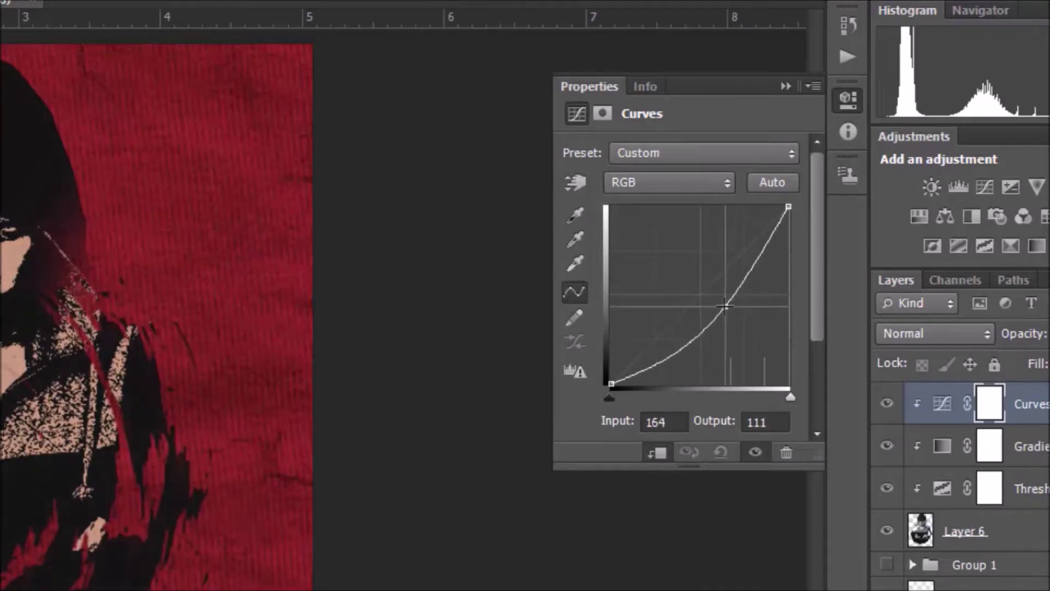
{"action": "left_click", "coordinate": [663, 422]}
{"action": "type", "text": "161"}
{"action": "key", "text": "Tab"}
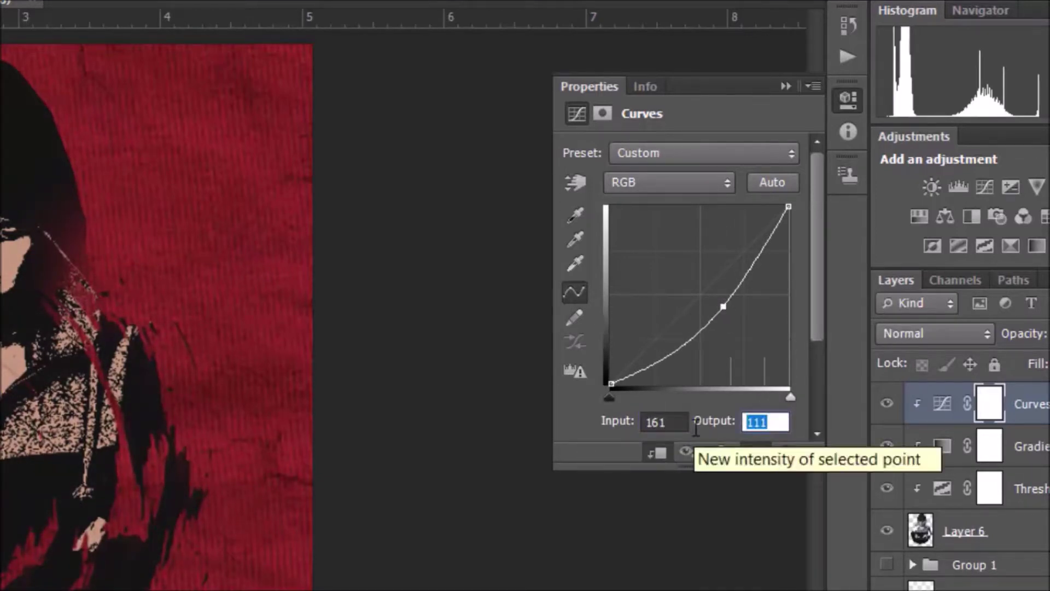
{"action": "type", "text": "129"}
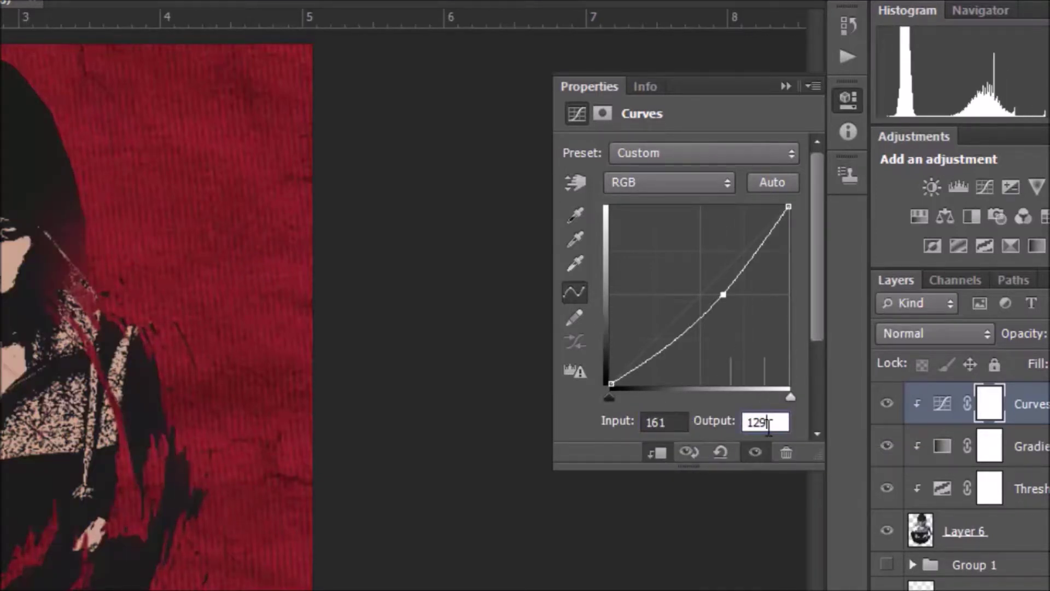
{"action": "key", "text": "Return"}
{"action": "left_click", "coordinate": [773, 423]}
{"action": "left_click", "coordinate": [786, 85]}
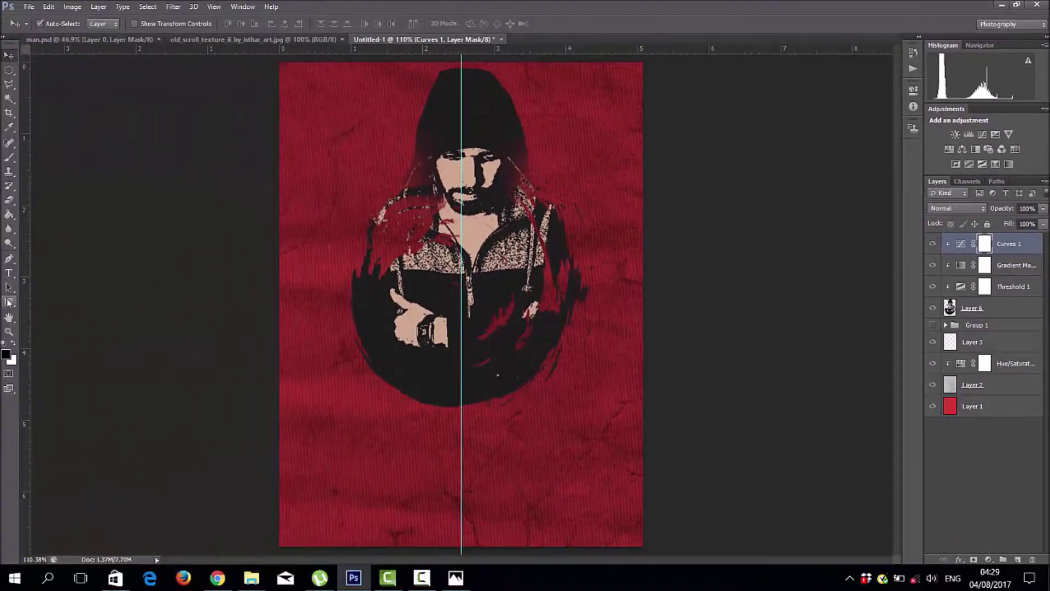
{"action": "left_click", "coordinate": [8, 301]}
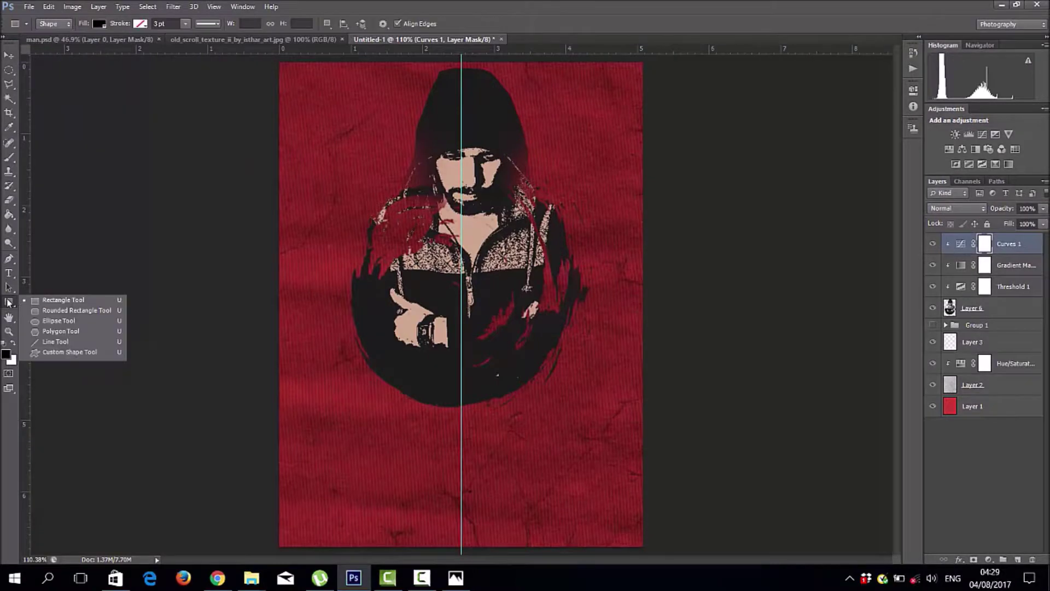
Step: Draw a 600 × 800 px rectangle, delete it, and make white the foreground colour
{"action": "left_click", "coordinate": [70, 303]}
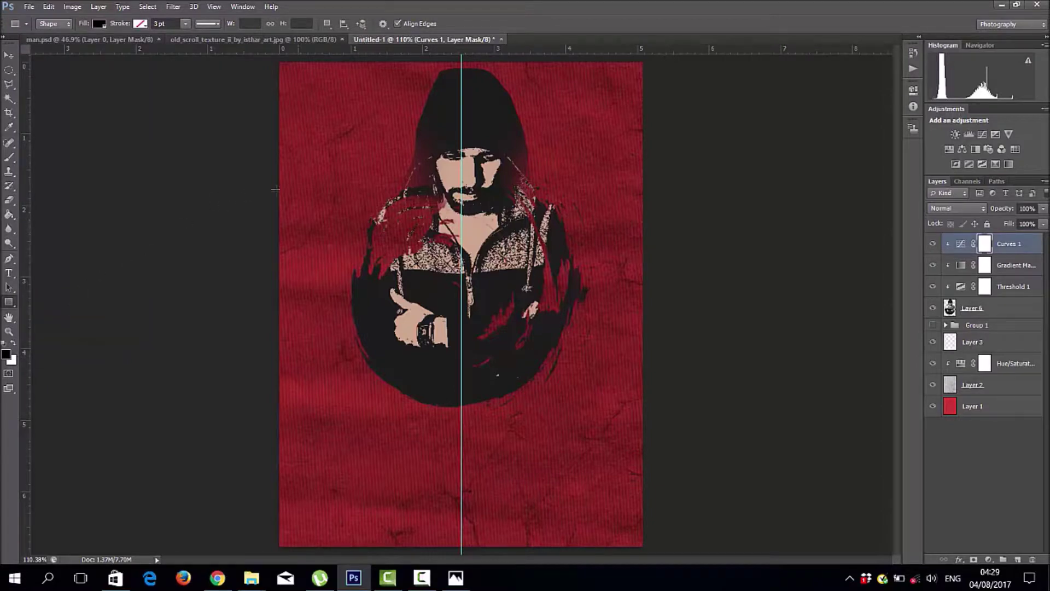
{"action": "left_click", "coordinate": [158, 266]}
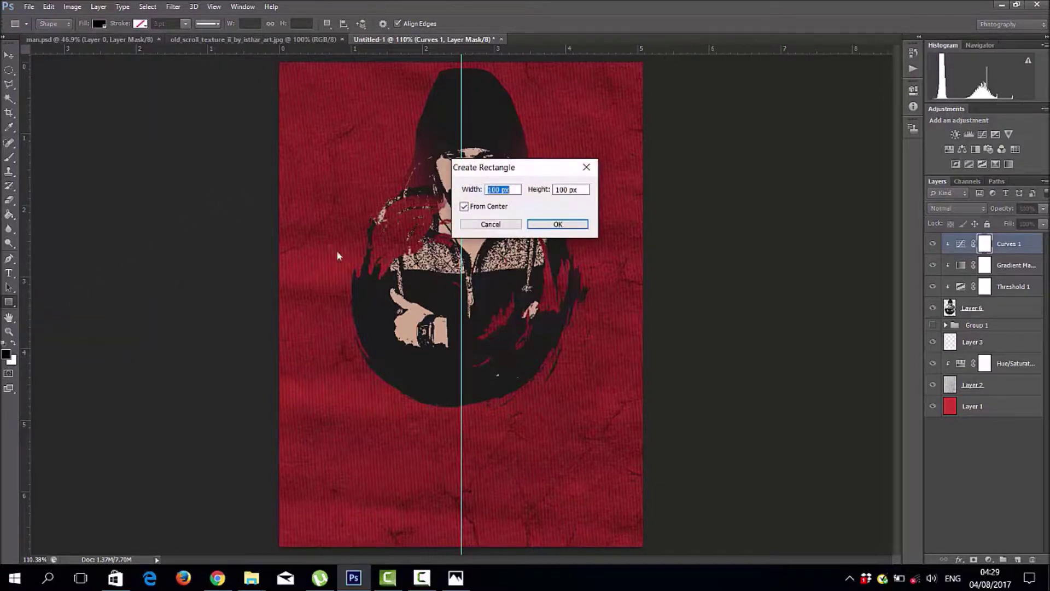
{"action": "type", "text": "6"}
{"action": "type", "text": "00"}
{"action": "key", "text": "Tab"}
{"action": "type", "text": "800"}
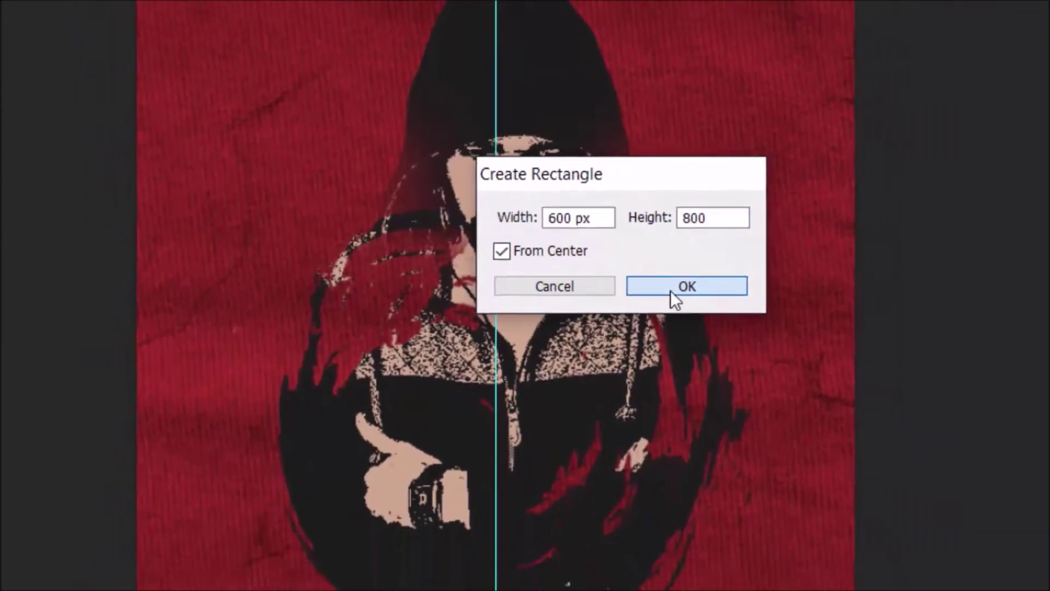
{"action": "left_click", "coordinate": [722, 317]}
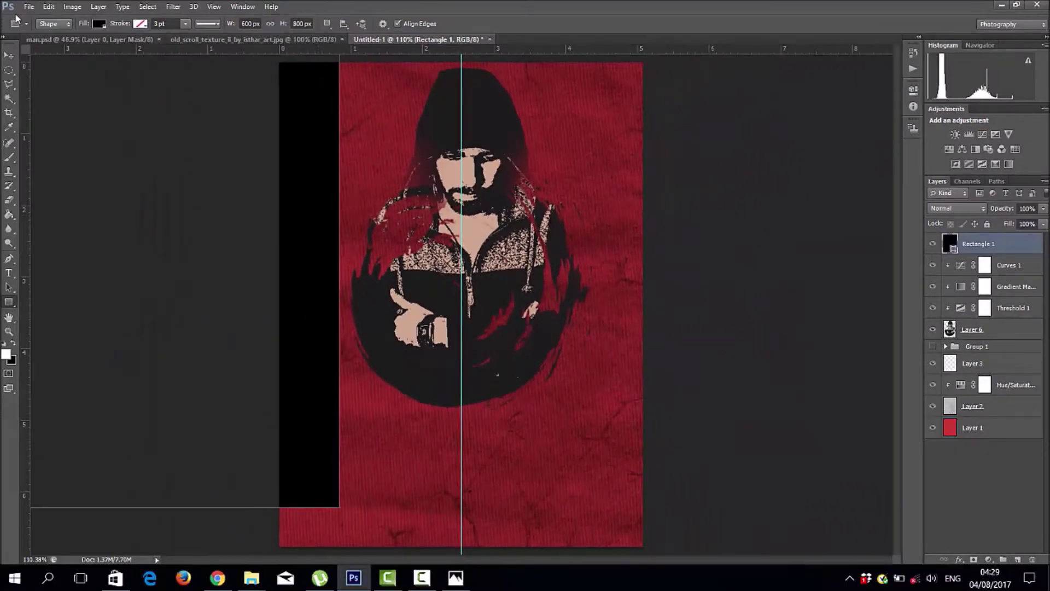
{"action": "key", "text": "Delete"}
{"action": "key", "text": "d"}
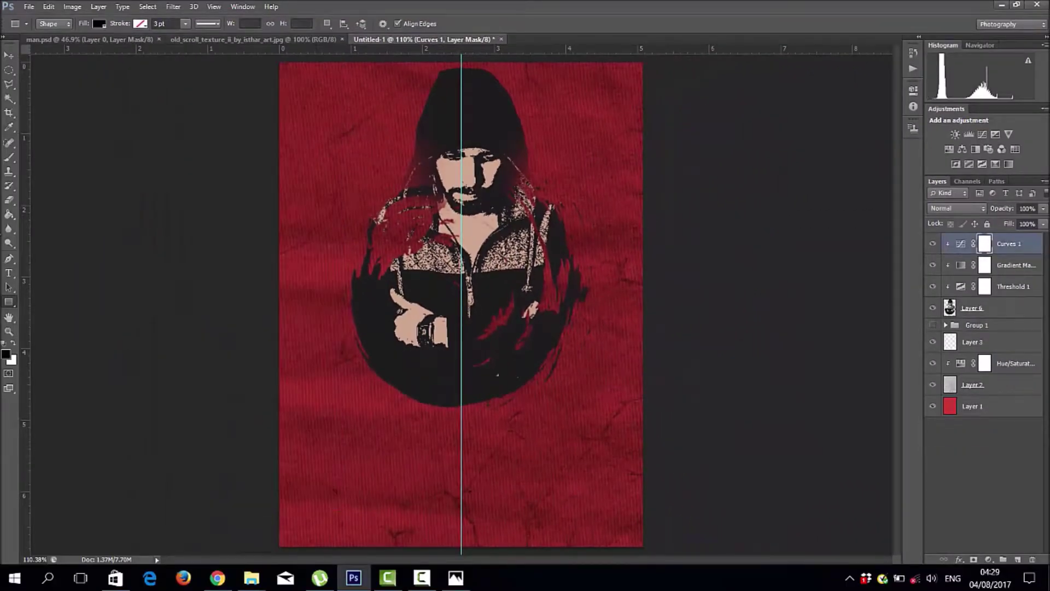
{"action": "left_click", "coordinate": [12, 345]}
Step: Draw a white 600 × 800 px rectangle and move it to cover the poster
{"action": "left_click", "coordinate": [169, 266]}
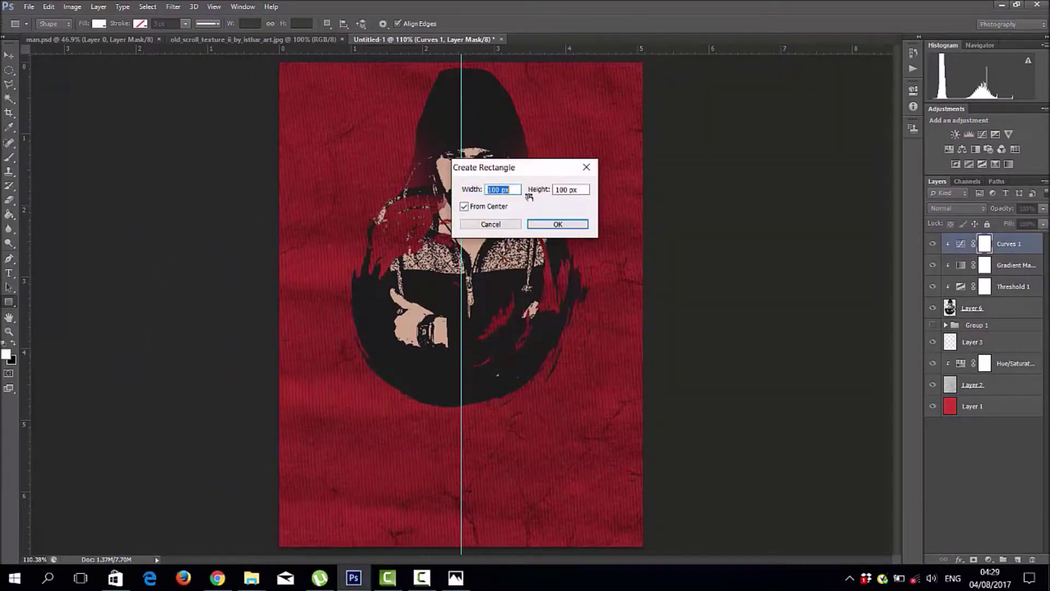
{"action": "type", "text": "600"}
{"action": "key", "text": "Tab"}
{"action": "type", "text": "80"}
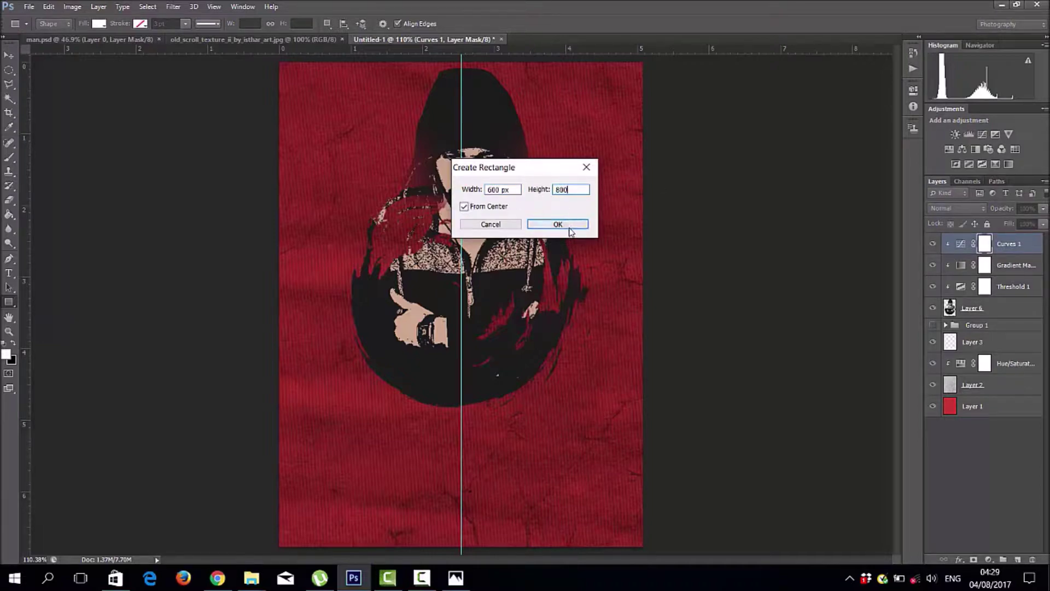
{"action": "left_click", "coordinate": [569, 224]}
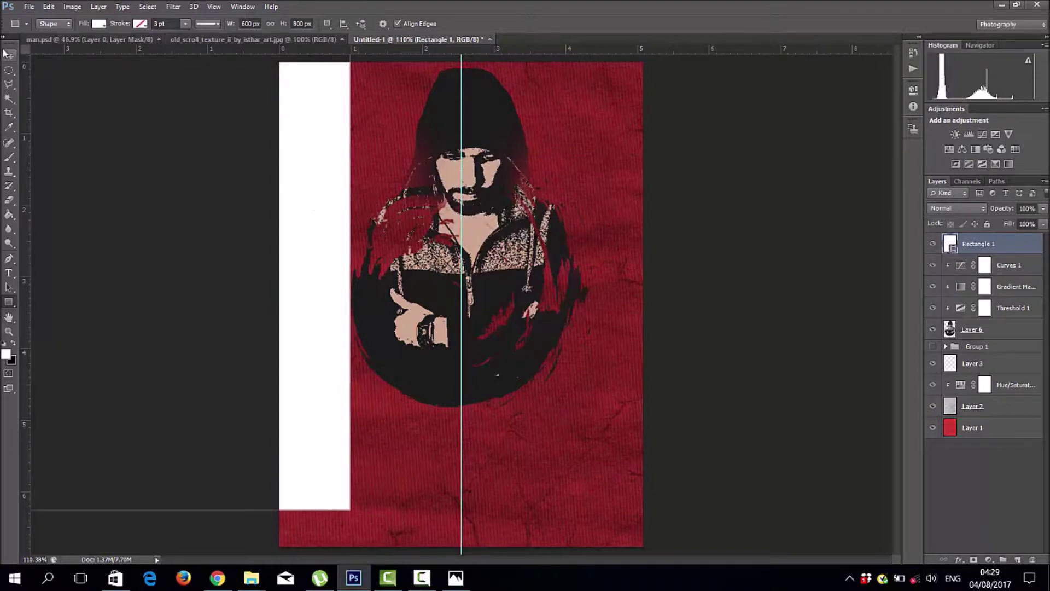
{"action": "left_click", "coordinate": [8, 55]}
{"action": "mouse_move", "coordinate": [334, 211]}
{"action": "left_mouse_down"}
{"action": "mouse_move", "coordinate": [605, 249]}
{"action": "mouse_move", "coordinate": [601, 236]}
{"action": "left_mouse_up"}
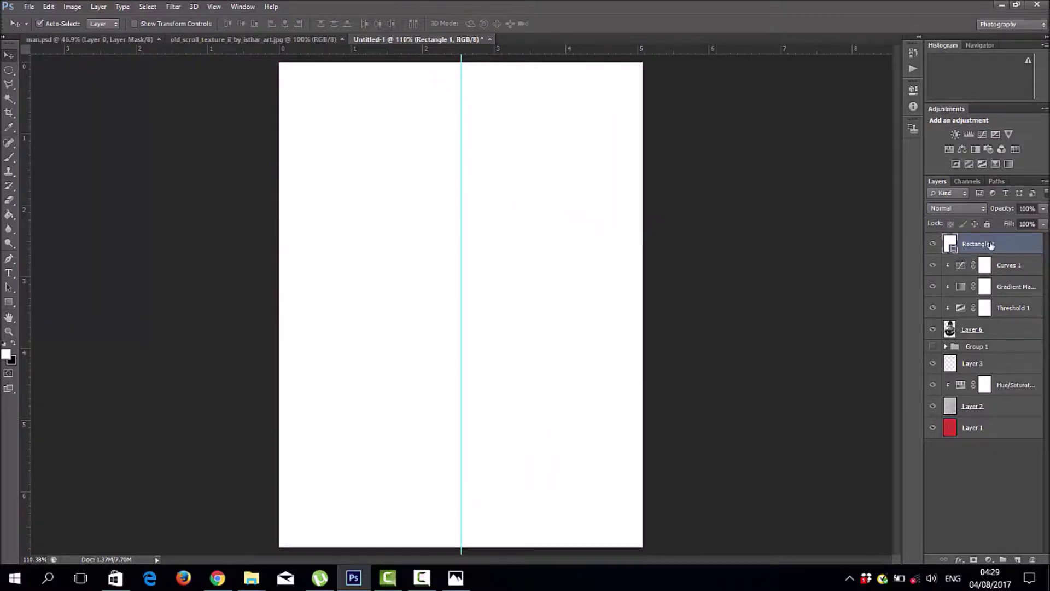
{"action": "left_click", "coordinate": [1044, 223]}
{"action": "left_click_drag", "start_coordinate": [1040, 241], "coordinate": [921, 245]}
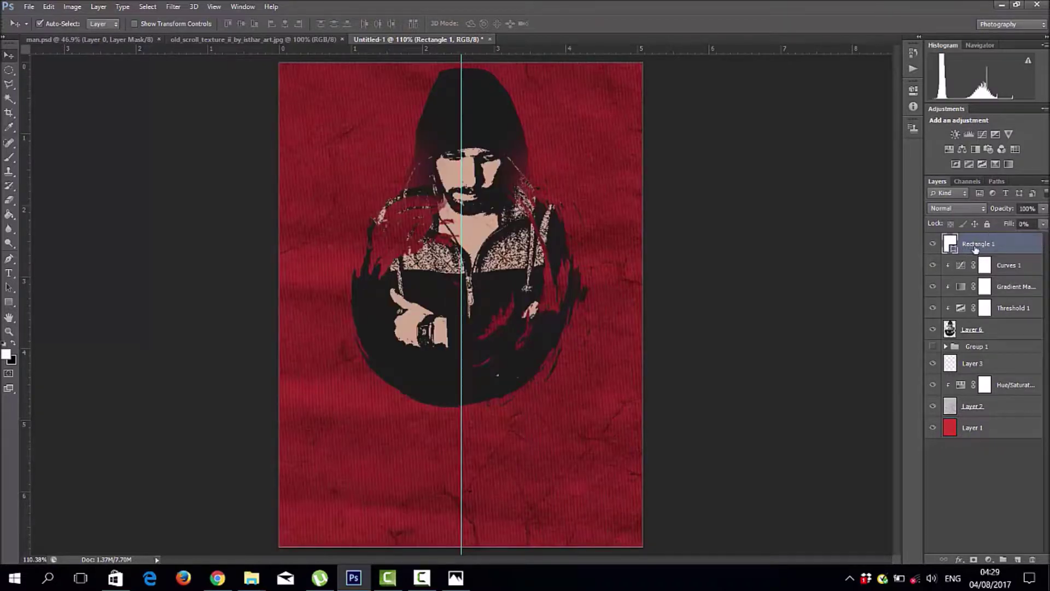
{"action": "right_click", "coordinate": [1009, 249]}
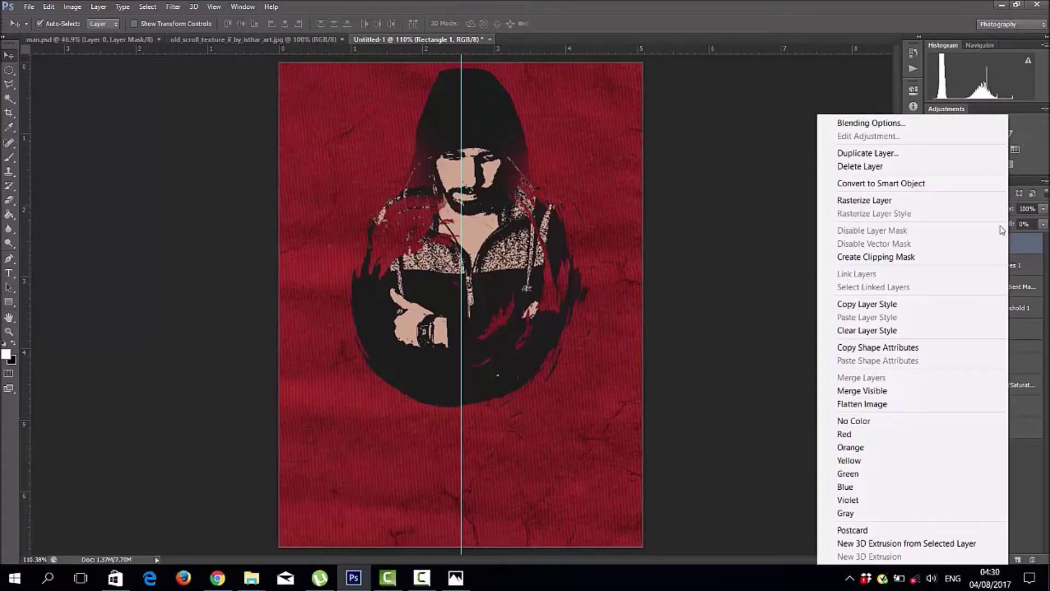
{"action": "left_click", "coordinate": [924, 127]}
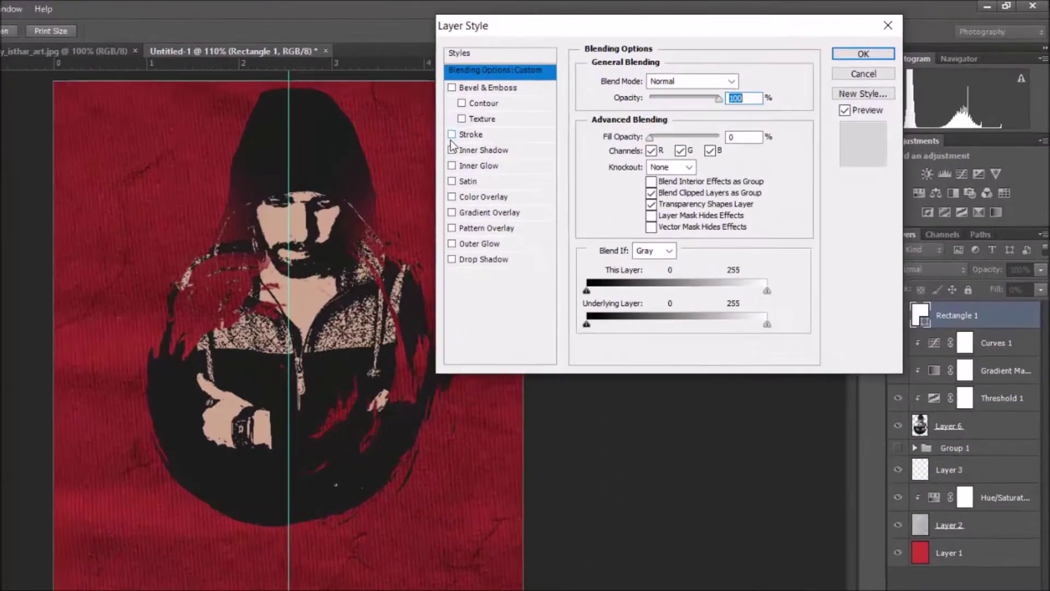
{"action": "left_click", "coordinate": [587, 103]}
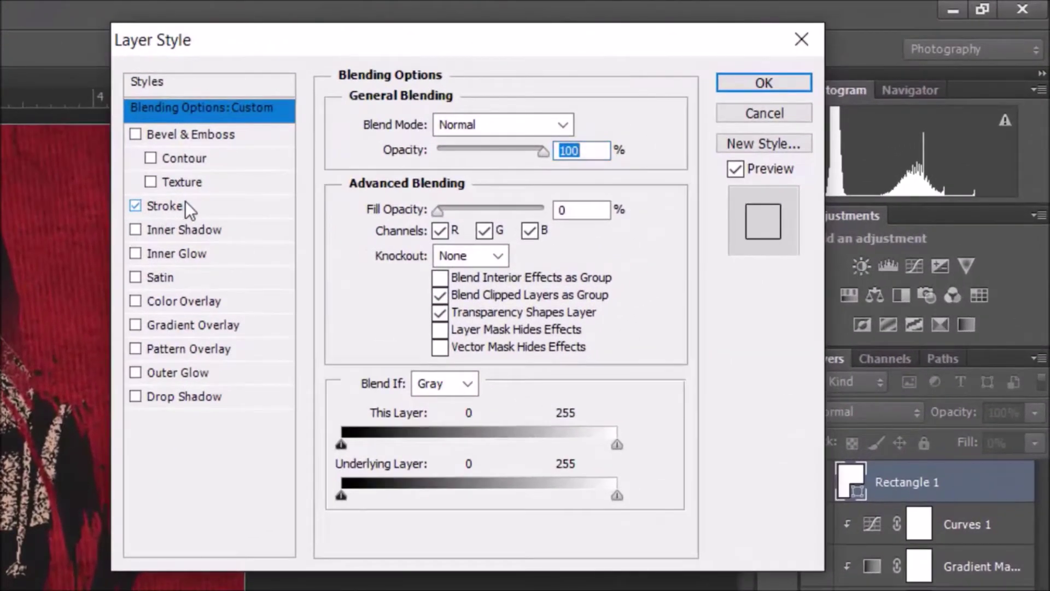
{"action": "left_click", "coordinate": [164, 207]}
{"action": "double_click", "coordinate": [579, 121]}
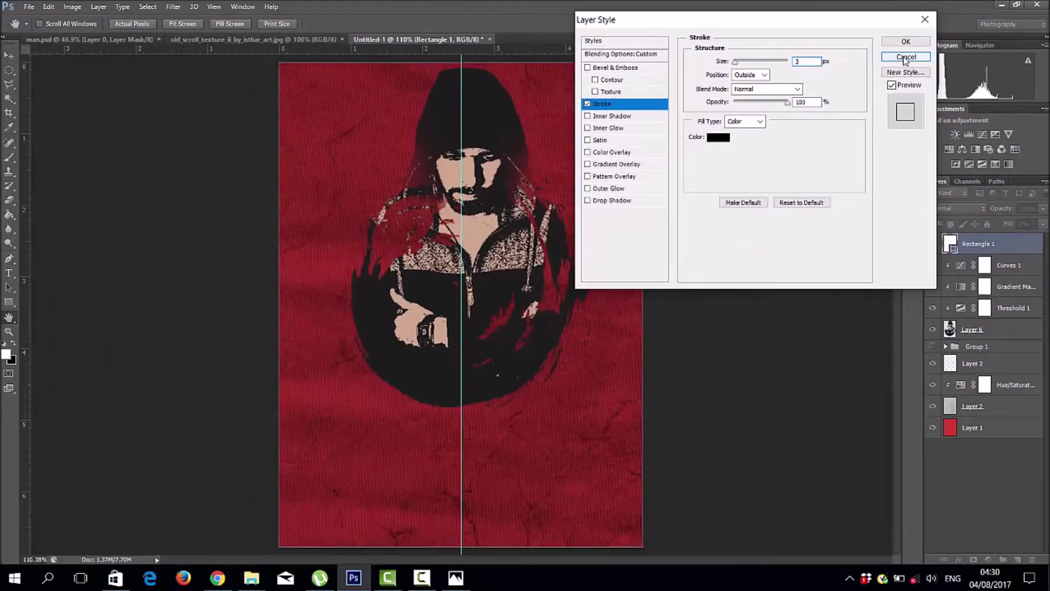
{"action": "left_click", "coordinate": [904, 55]}
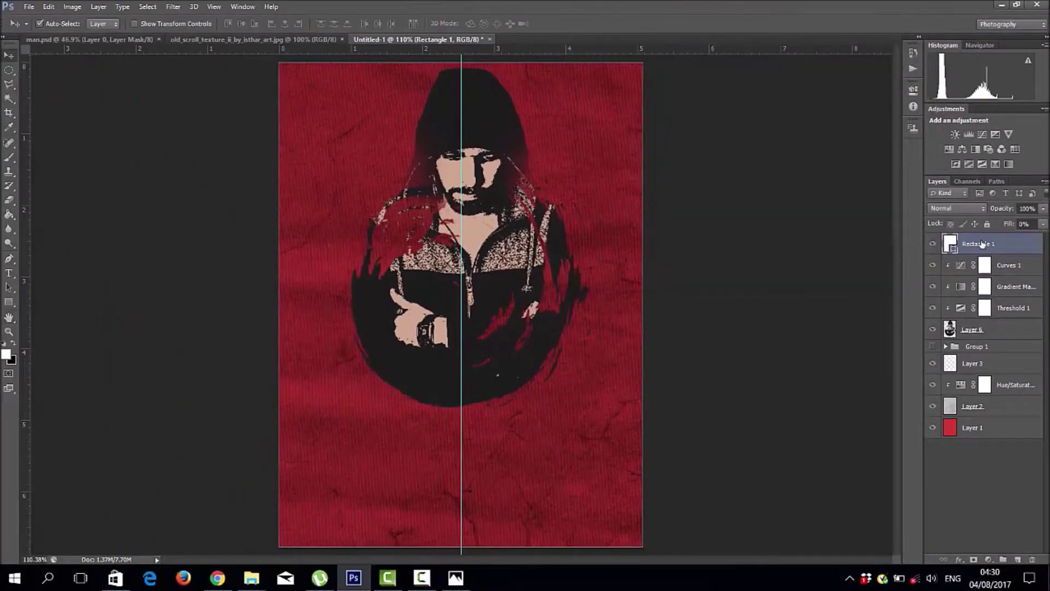
{"action": "key", "text": "ctrl+t"}
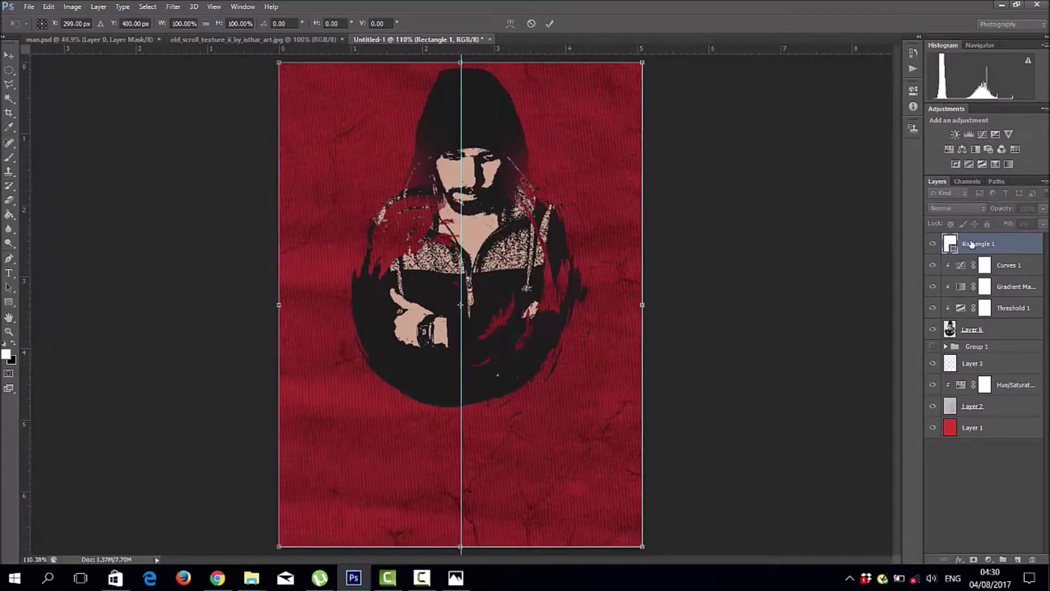
Step: Scale Rectangle 1 to 95% in width and height and commit the transform
{"action": "left_click", "coordinate": [237, 24]}
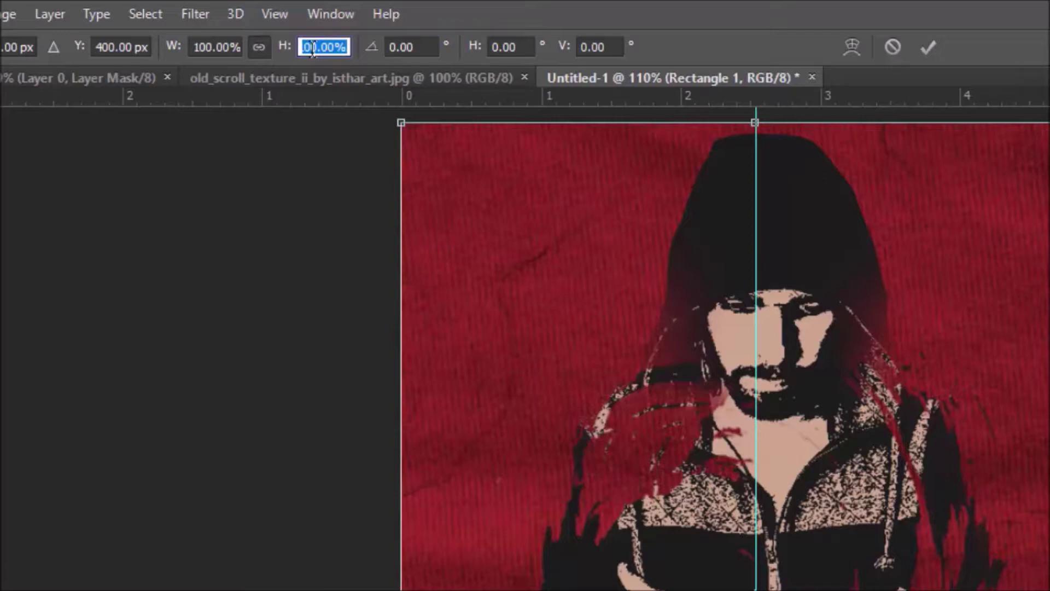
{"action": "type", "text": "95"}
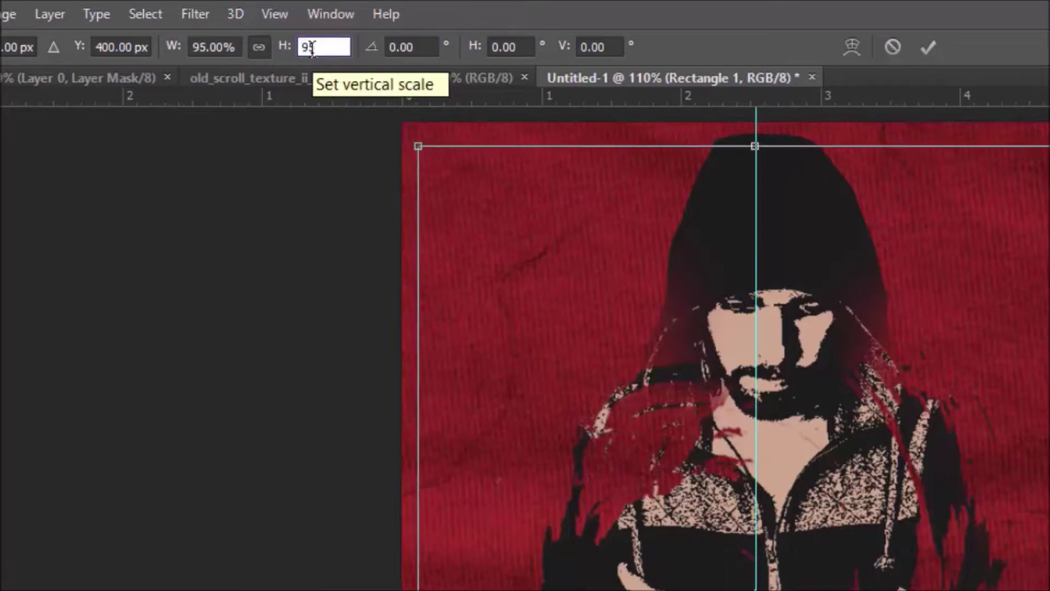
{"action": "key", "text": "Return"}
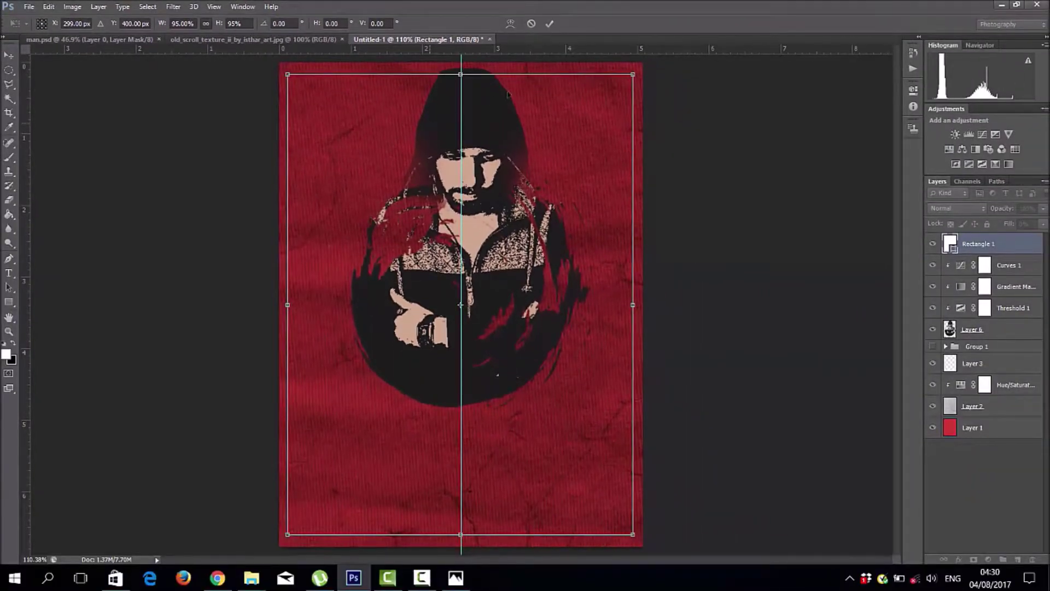
{"action": "left_click", "coordinate": [549, 23]}
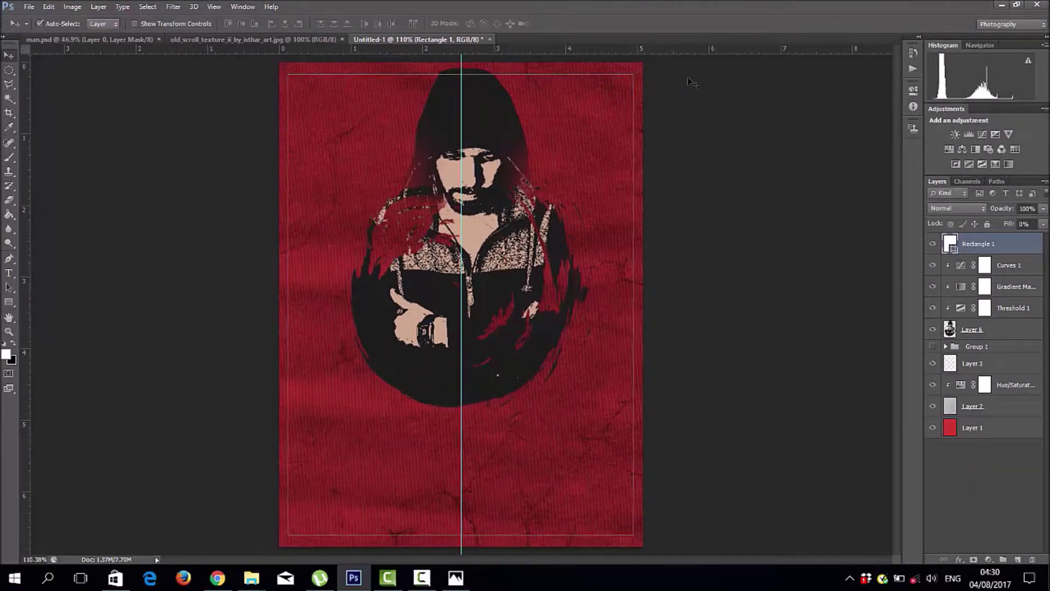
Step: Add a 7 px Inside stroke to Rectangle 1 through its Blending Options
{"action": "right_click", "coordinate": [1014, 249]}
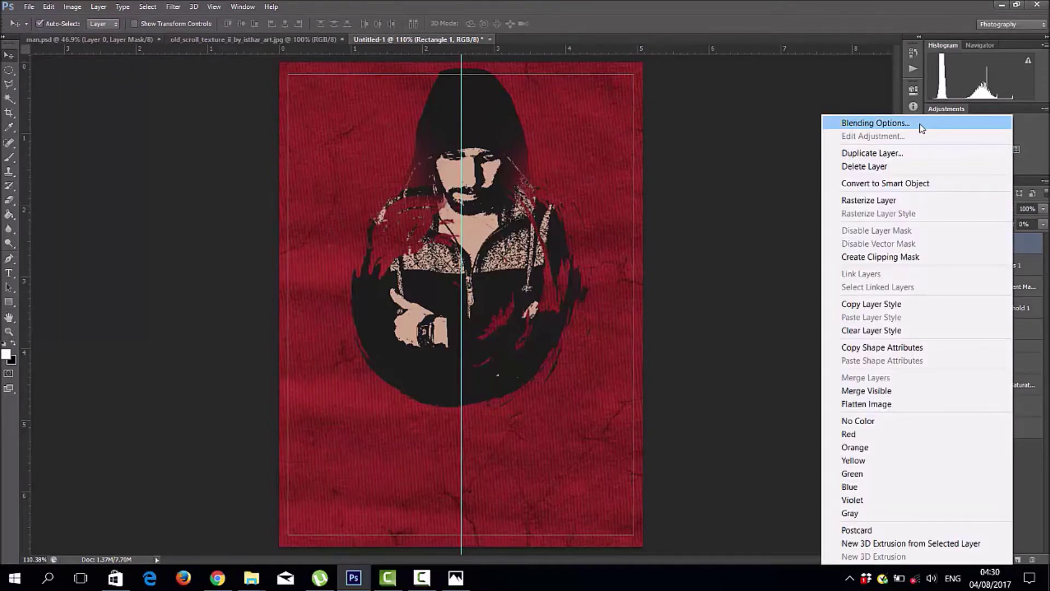
{"action": "left_click", "coordinate": [875, 123]}
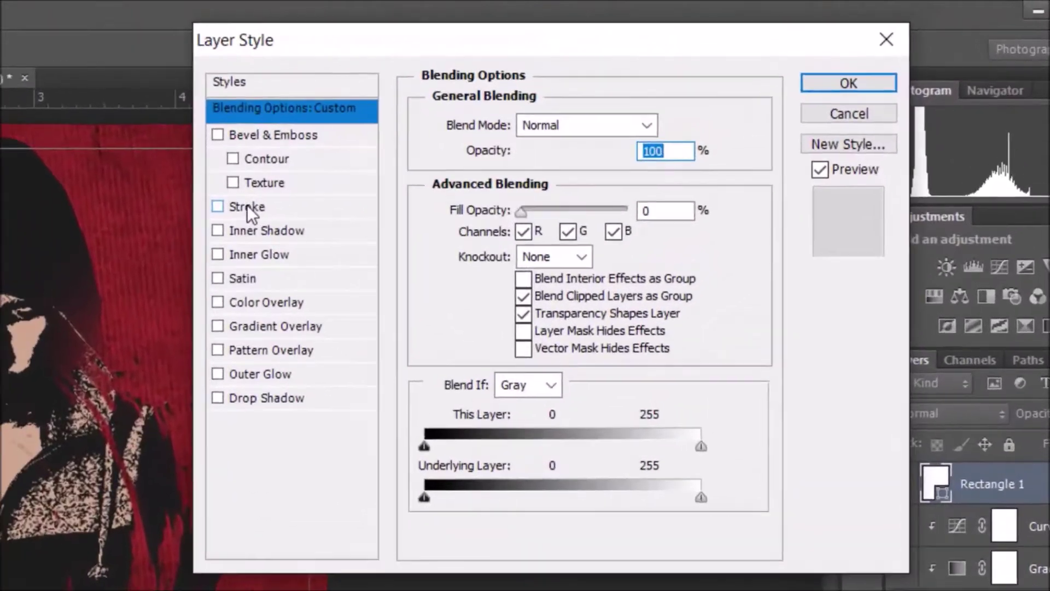
{"action": "left_click", "coordinate": [247, 207]}
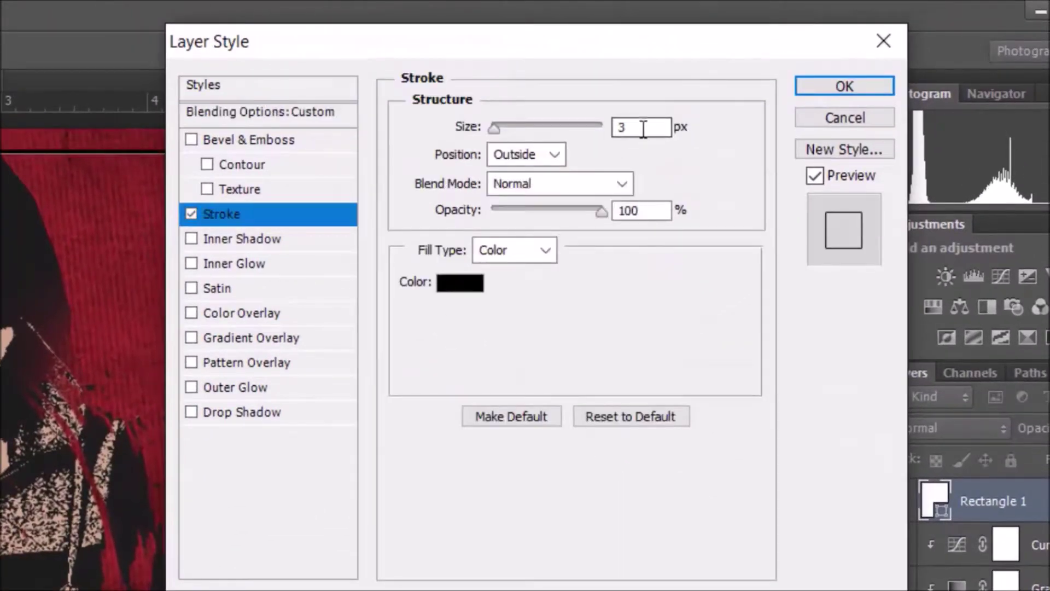
{"action": "double_click", "coordinate": [644, 128]}
{"action": "type", "text": "7"}
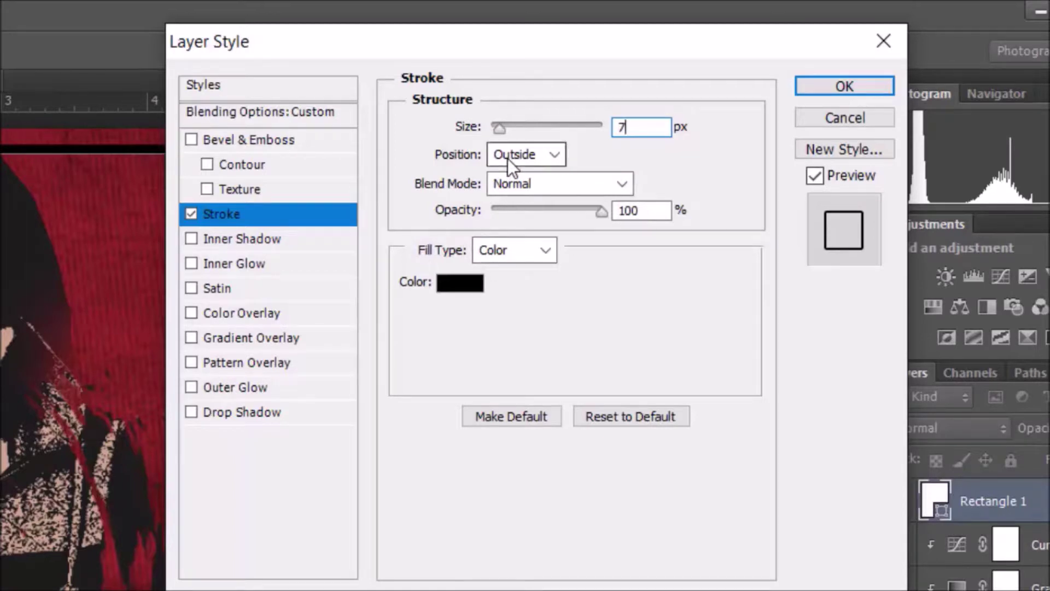
{"action": "left_click", "coordinate": [509, 156]}
{"action": "left_click", "coordinate": [520, 201]}
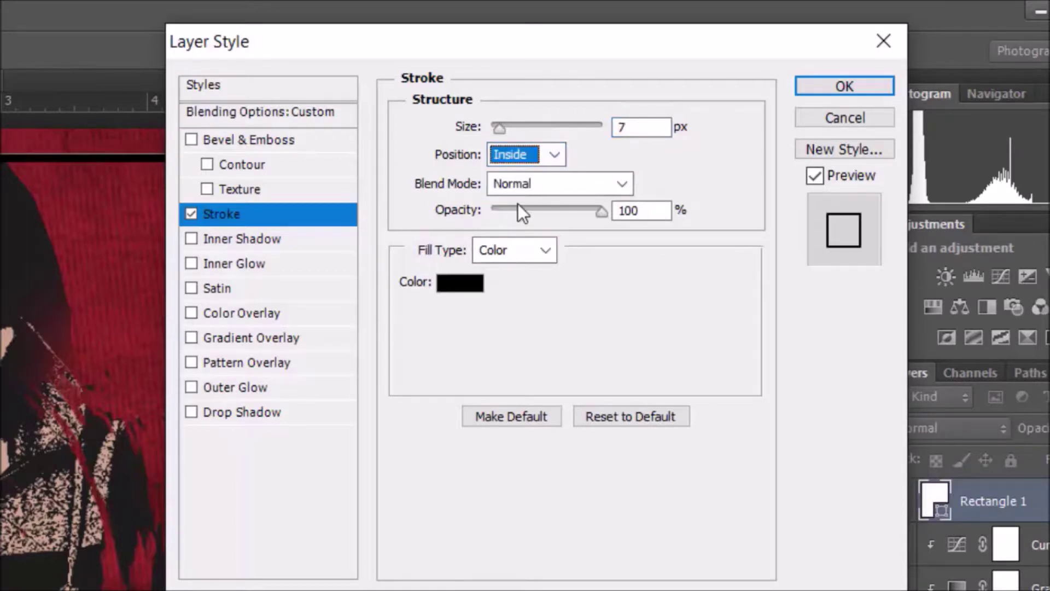
Step: Colour the stroke dark grey #242424 and apply the frame
{"action": "left_click", "coordinate": [469, 289]}
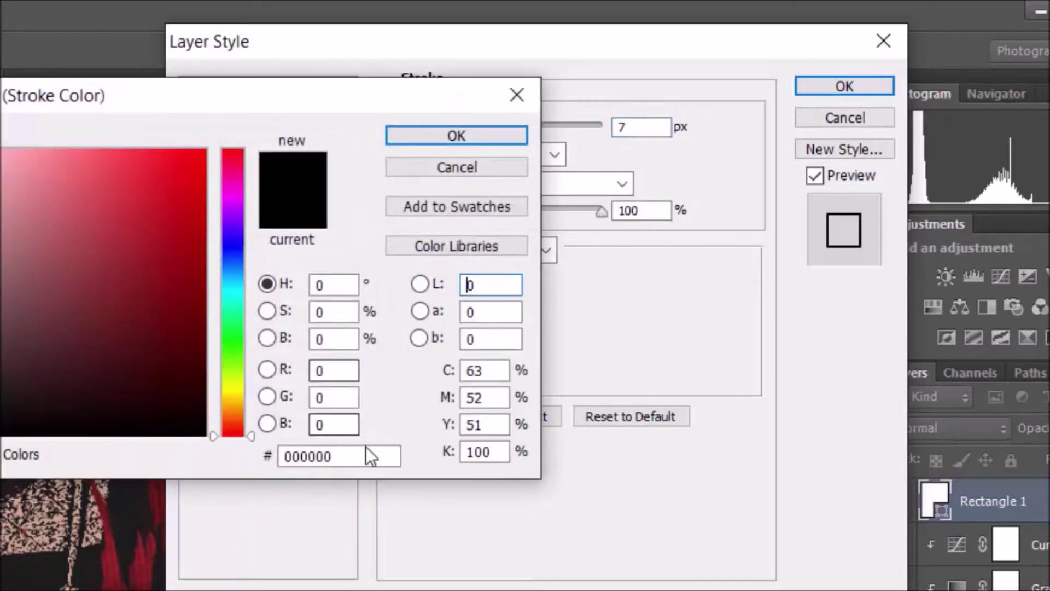
{"action": "left_click_drag", "start_coordinate": [366, 457], "coordinate": [154, 460]}
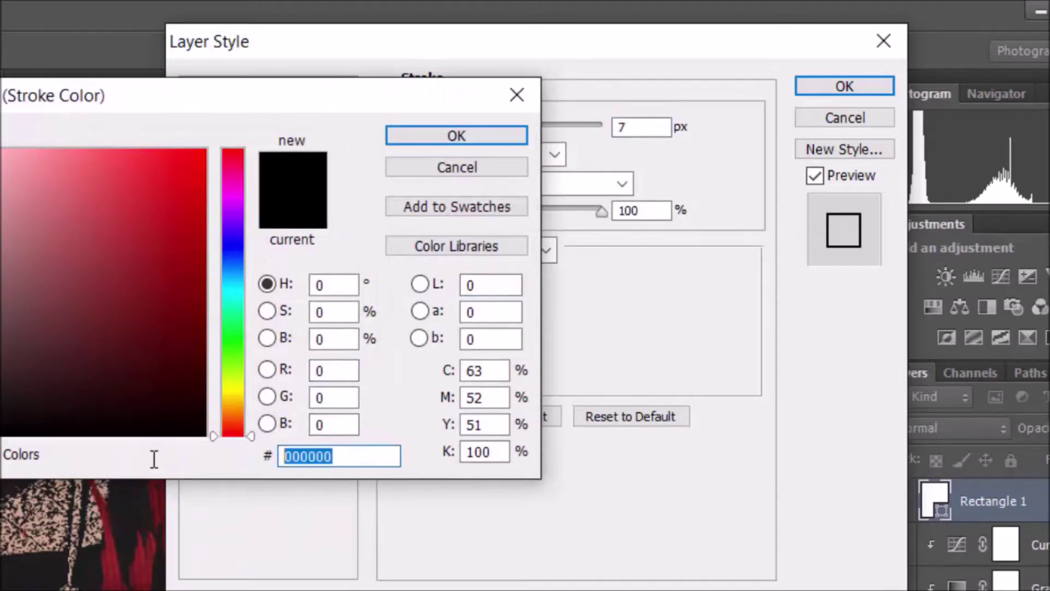
{"action": "type", "text": "2424"}
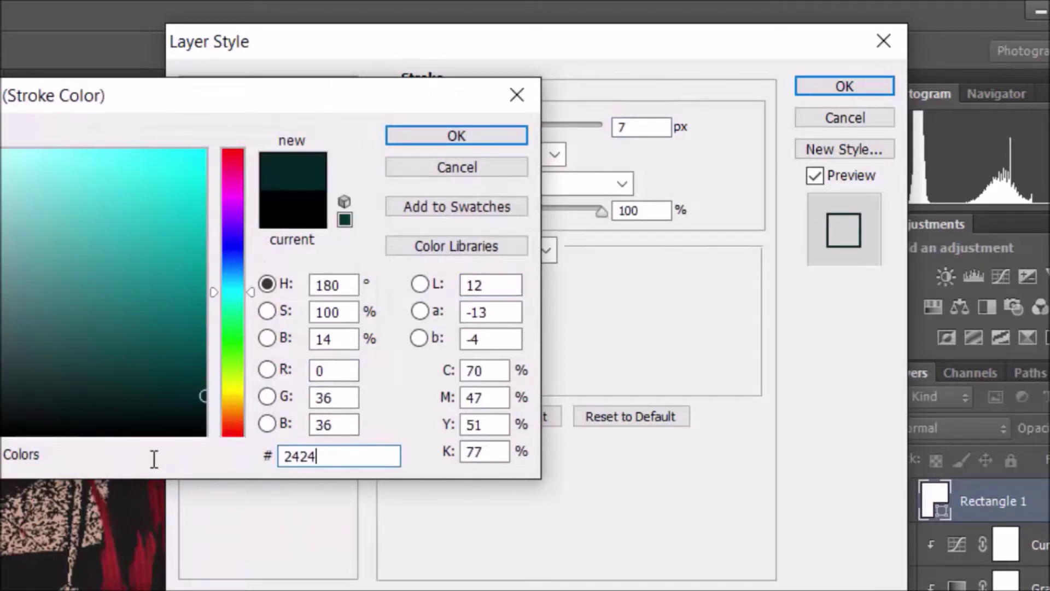
{"action": "type", "text": "24"}
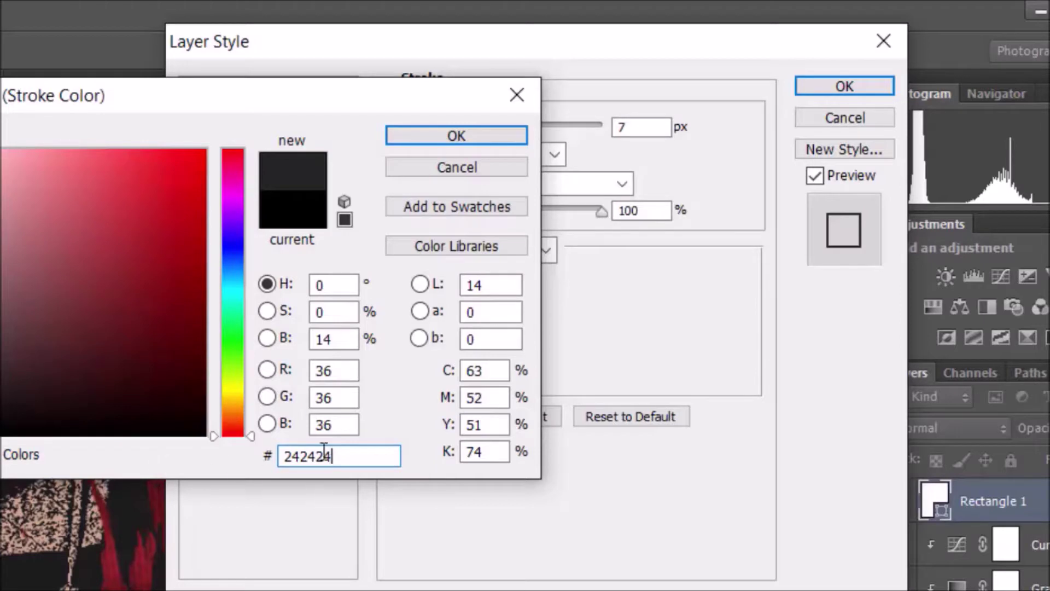
{"action": "double_click", "coordinate": [356, 459]}
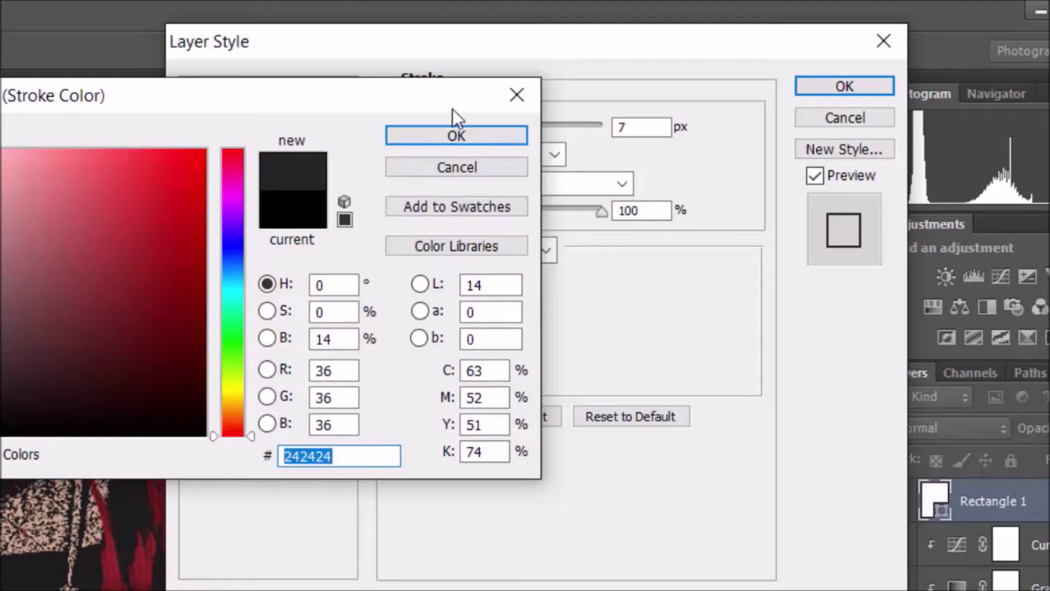
{"action": "left_click", "coordinate": [449, 131]}
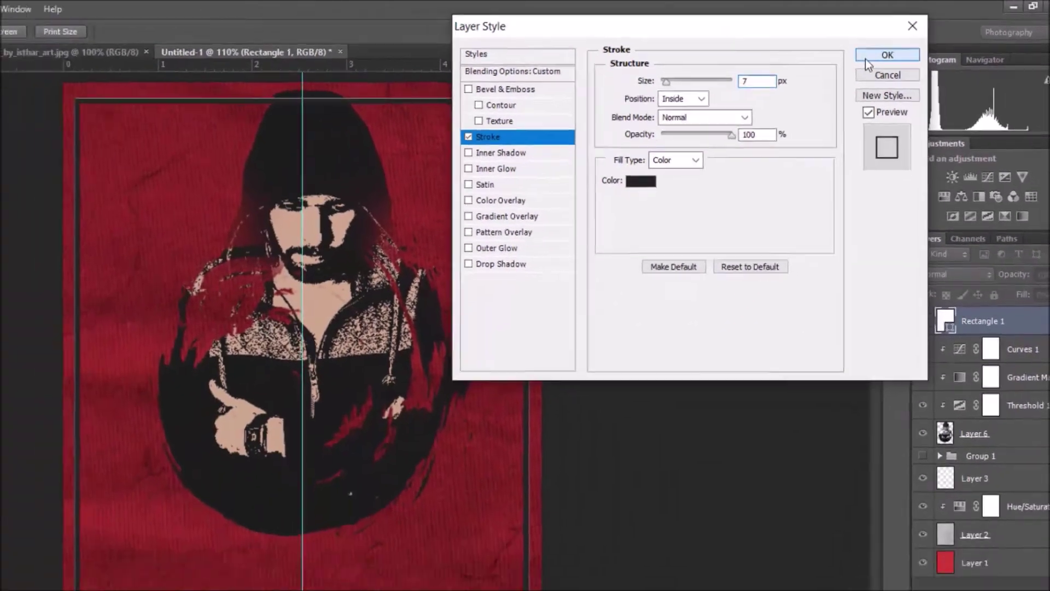
{"action": "left_click", "coordinate": [866, 57]}
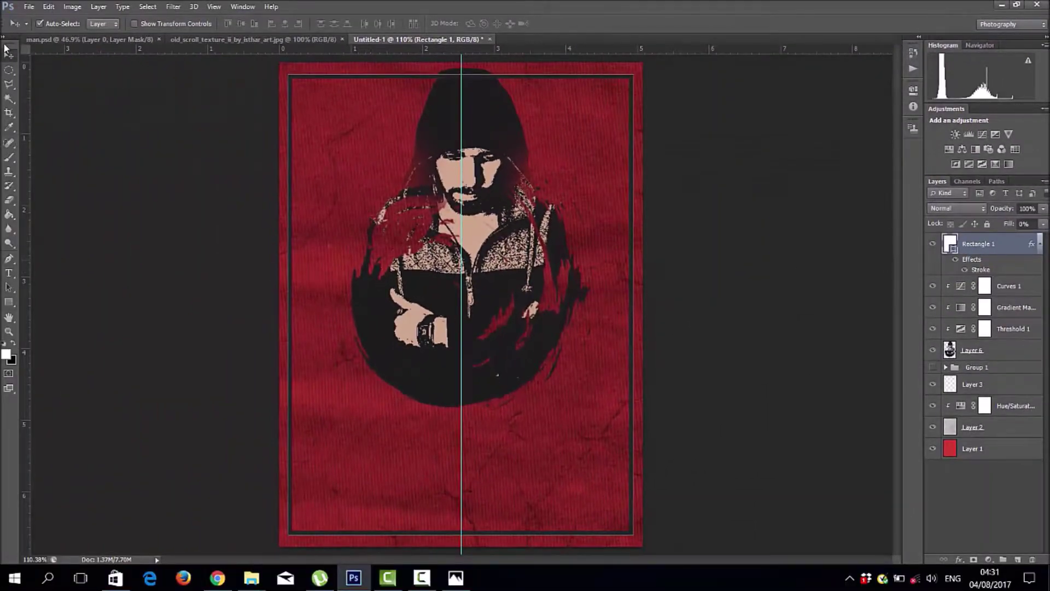
{"action": "left_click", "coordinate": [63, 189]}
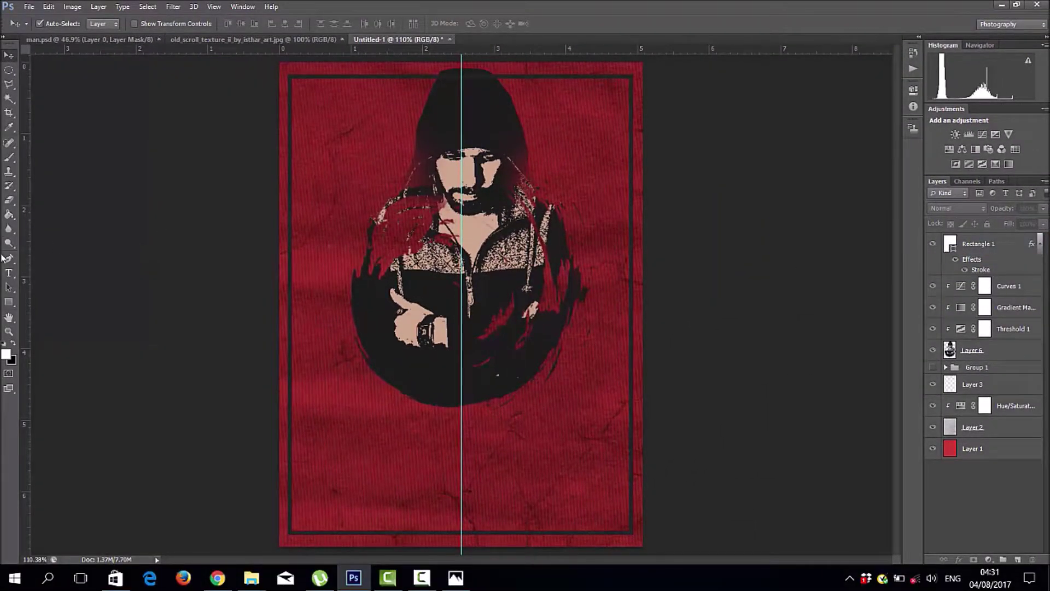
Step: Convert Rectangle 1 with its stroke frame into a smart object, then select Layer 6
{"action": "left_click", "coordinate": [16, 157]}
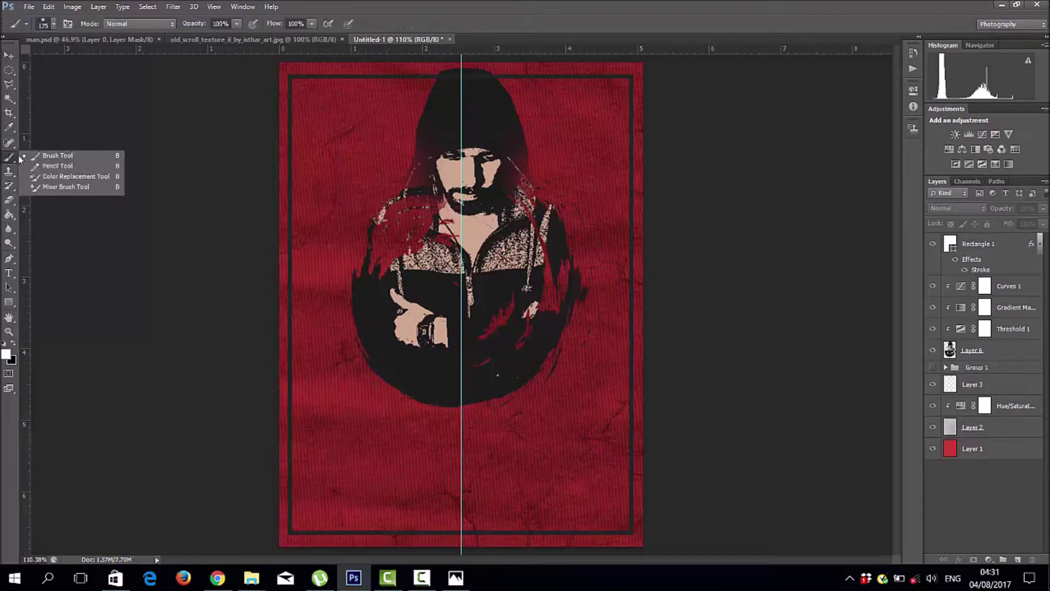
{"action": "left_click", "coordinate": [80, 156]}
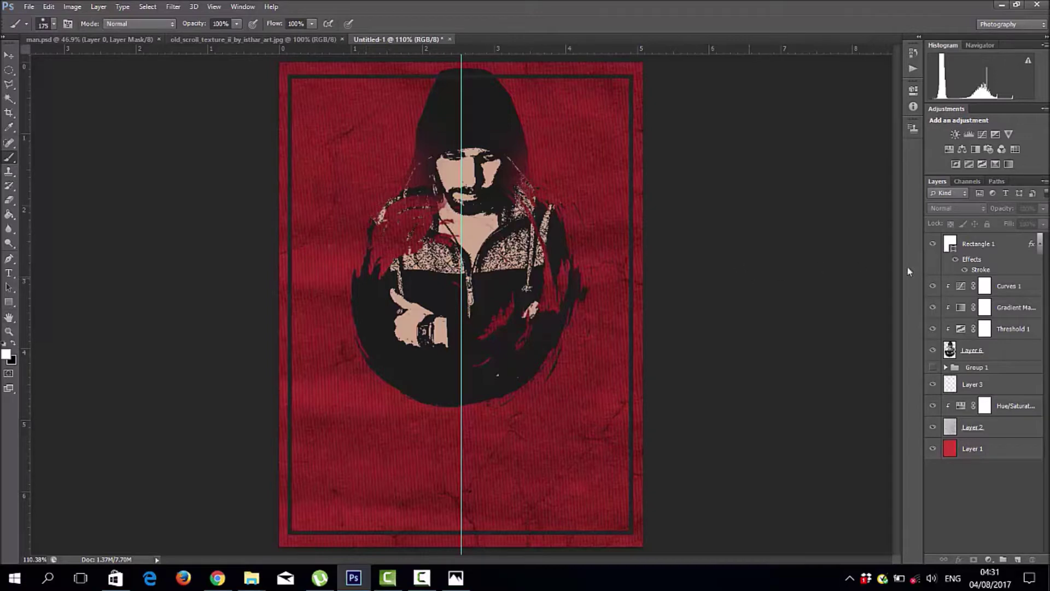
{"action": "left_click", "coordinate": [985, 249]}
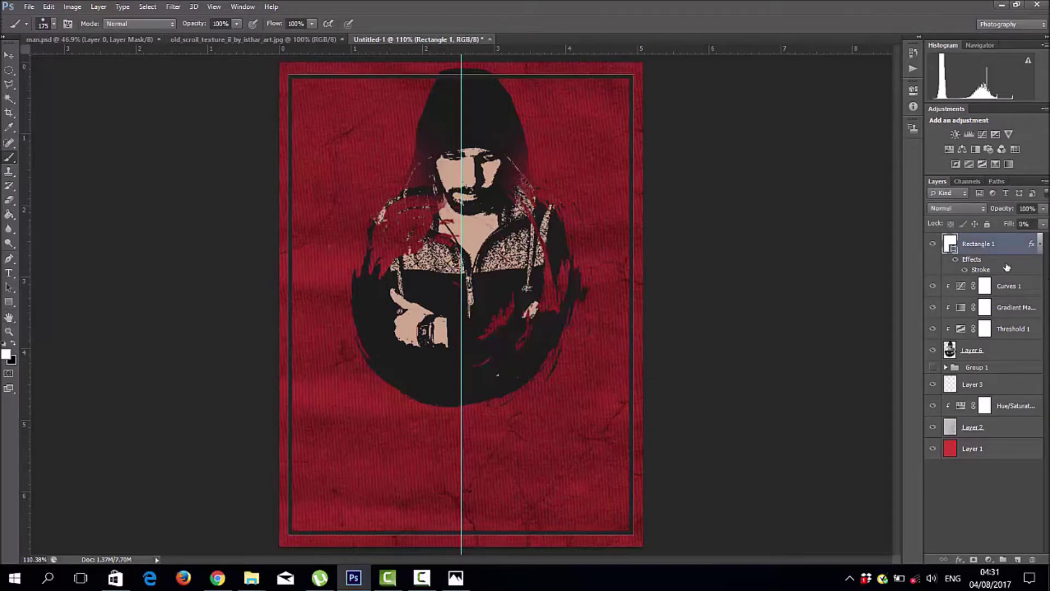
{"action": "right_click", "coordinate": [993, 250]}
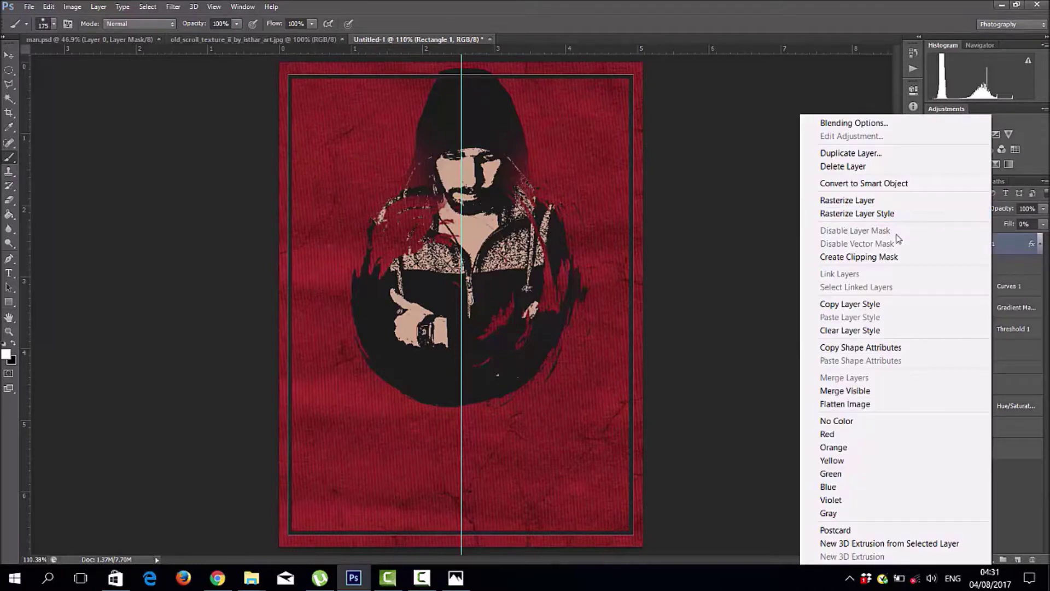
{"action": "left_click", "coordinate": [877, 182]}
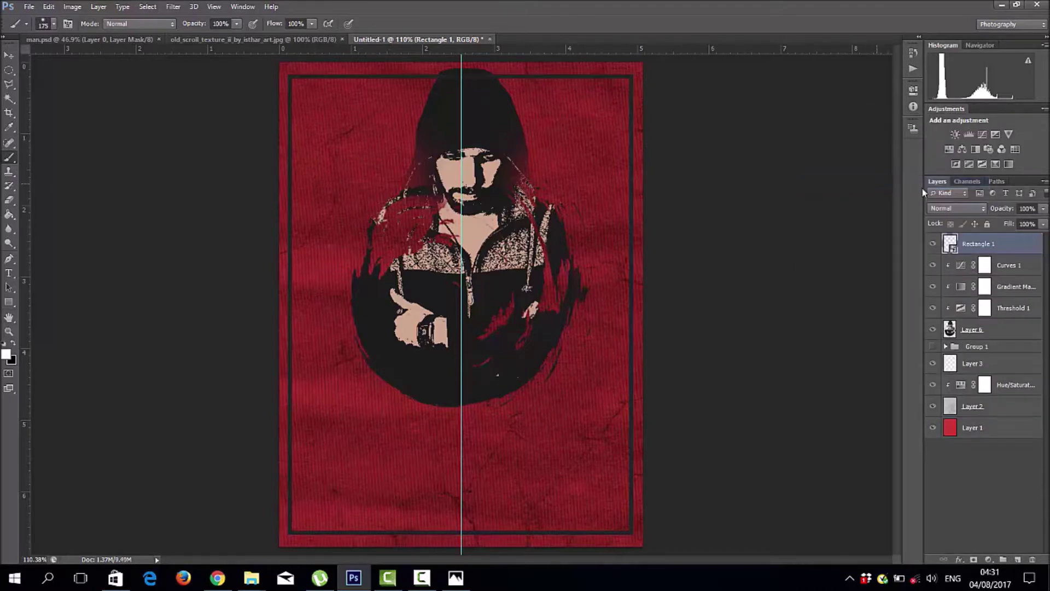
{"action": "right_click", "coordinate": [986, 252]}
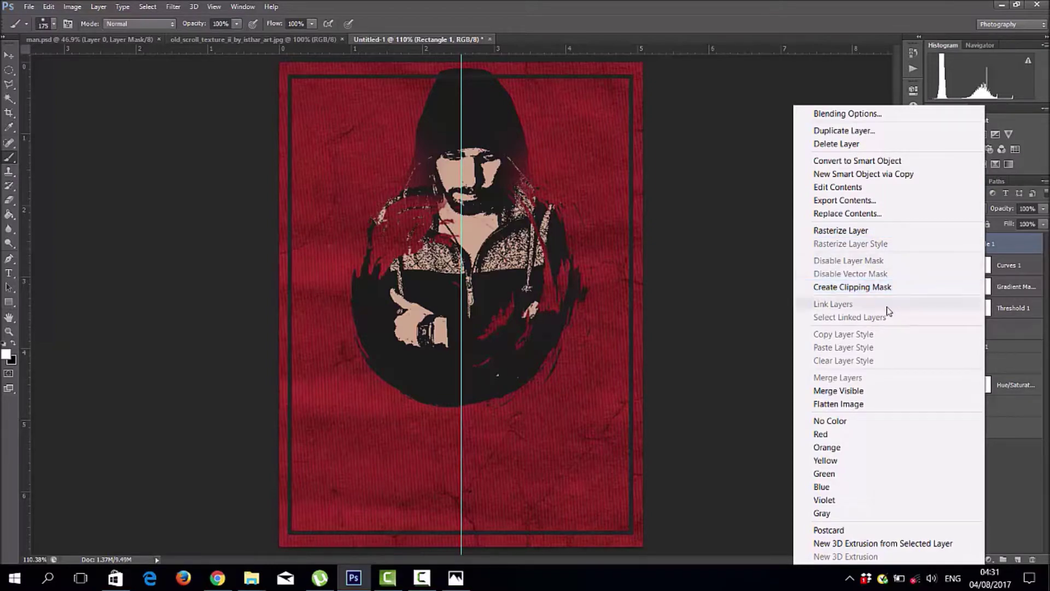
{"action": "left_click", "coordinate": [782, 260]}
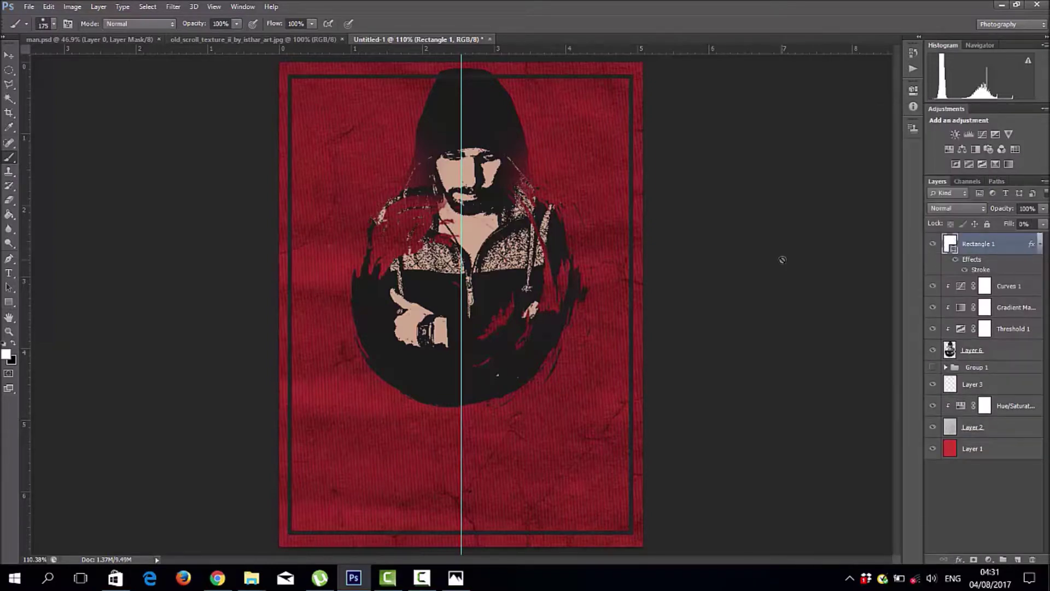
{"action": "right_click", "coordinate": [1013, 243]}
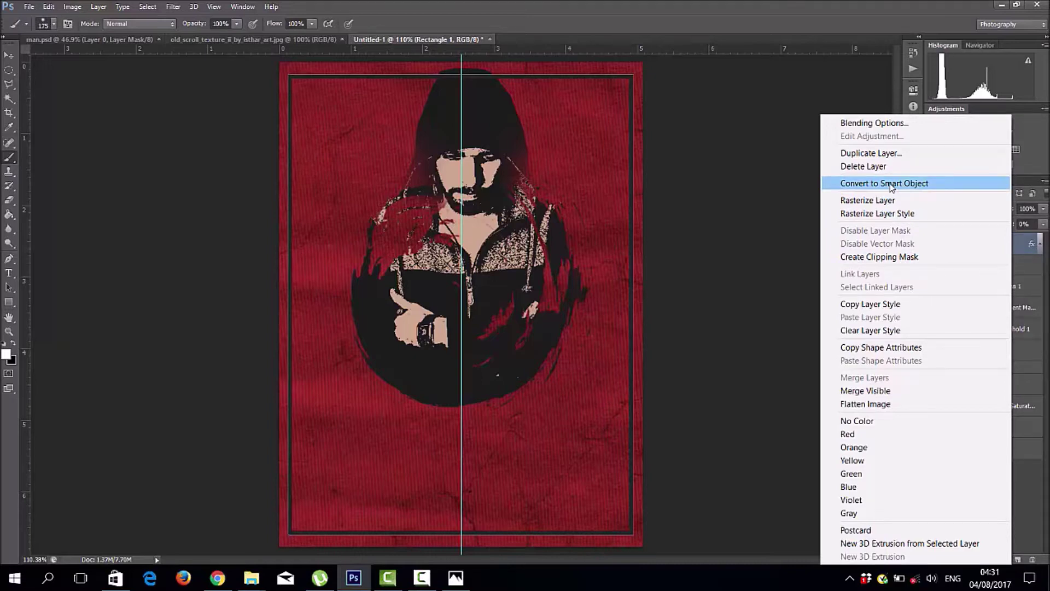
{"action": "left_click", "coordinate": [891, 185]}
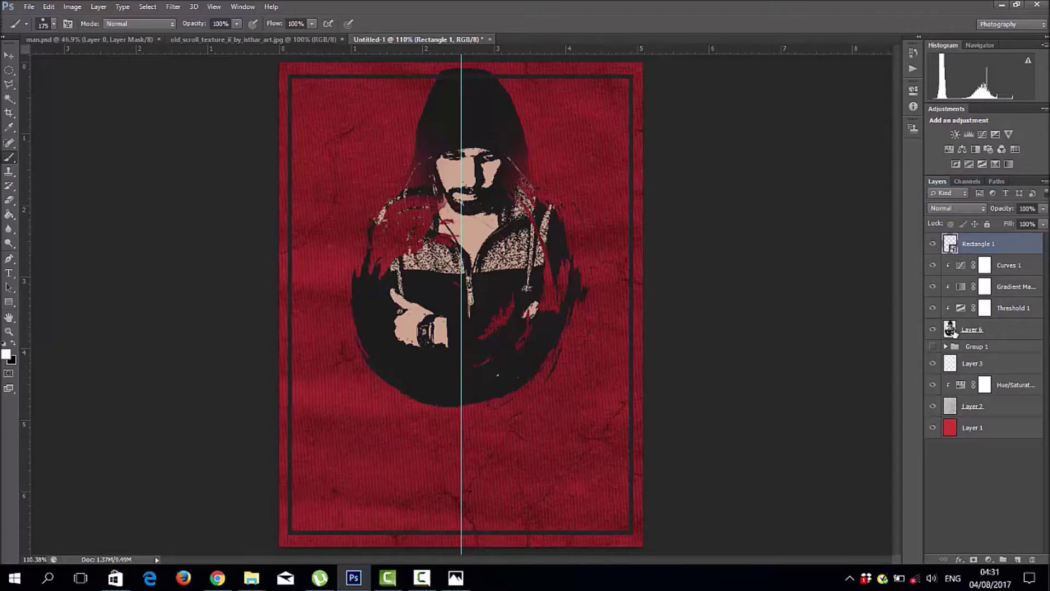
{"action": "left_click", "coordinate": [954, 332]}
{"action": "left_click", "coordinate": [8, 55]}
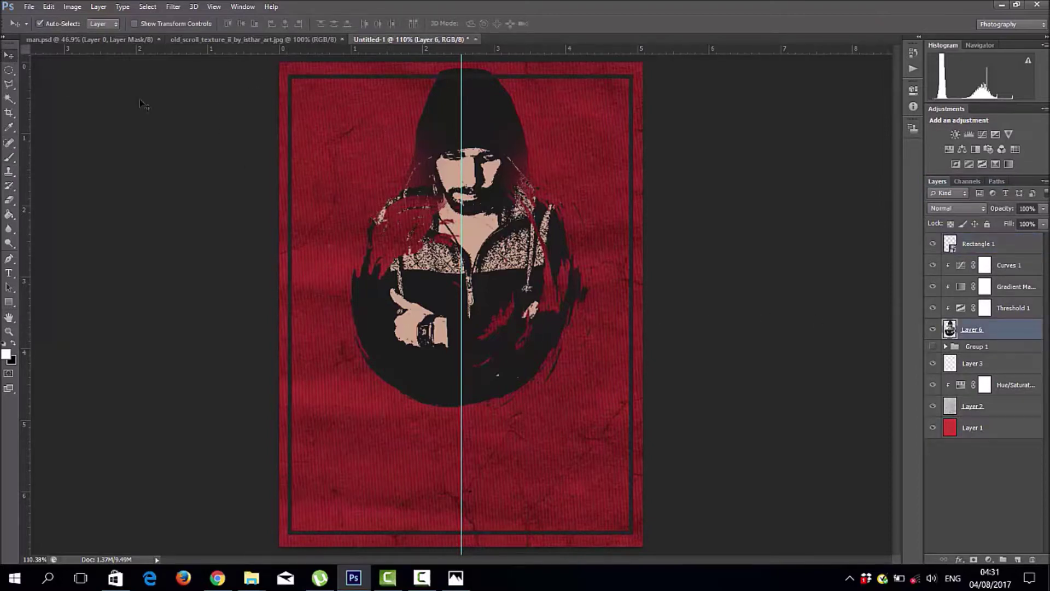
Step: Nudge the hooded man about 30 px down, then start brushing on the Rectangle 1 frame
{"action": "left_click_drag", "start_coordinate": [410, 238], "coordinate": [412, 254]}
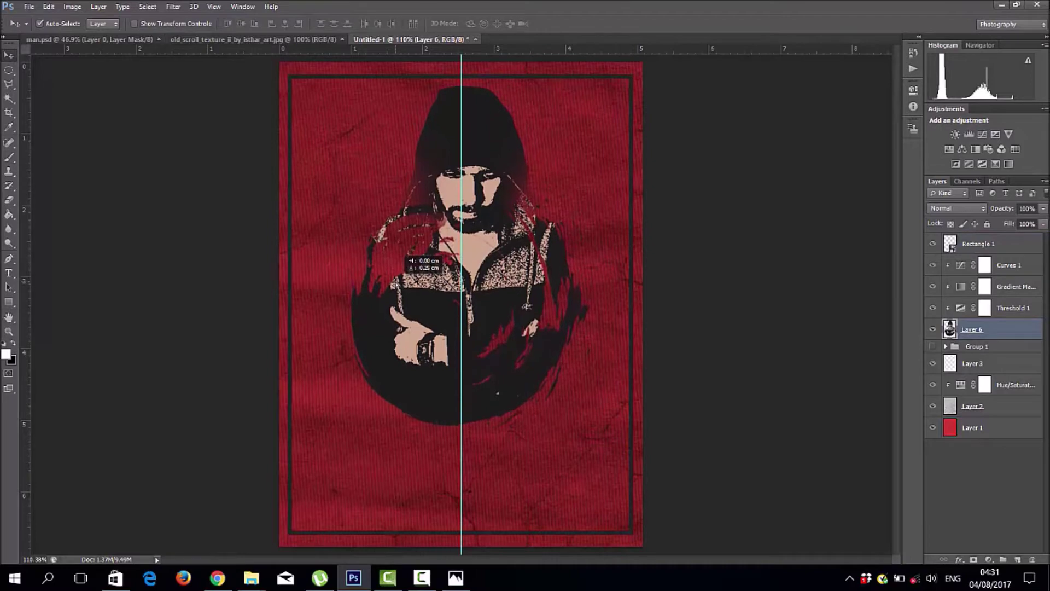
{"action": "left_click", "coordinate": [1033, 245]}
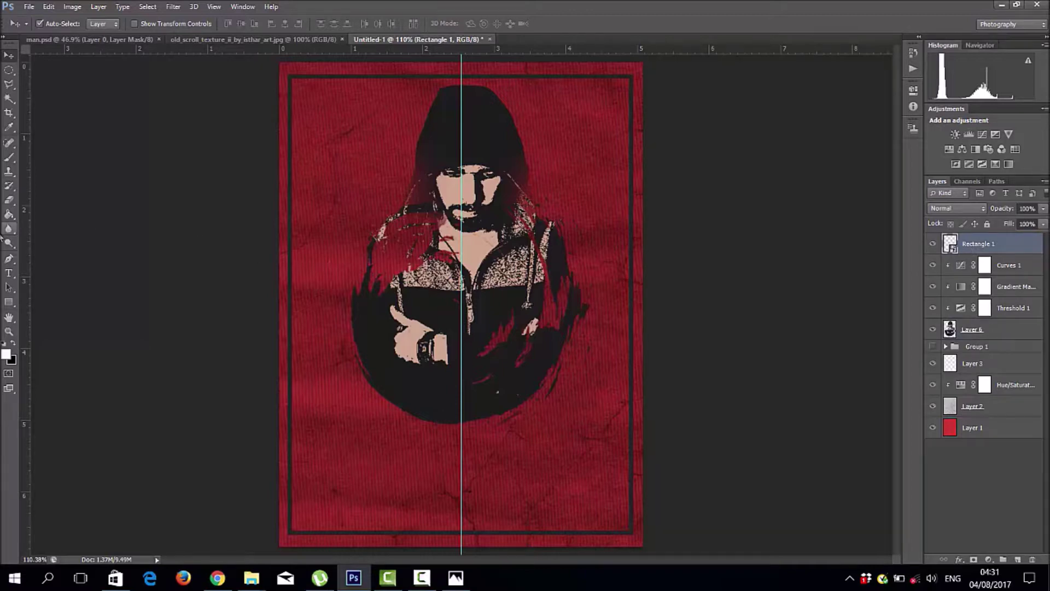
{"action": "left_click", "coordinate": [9, 158]}
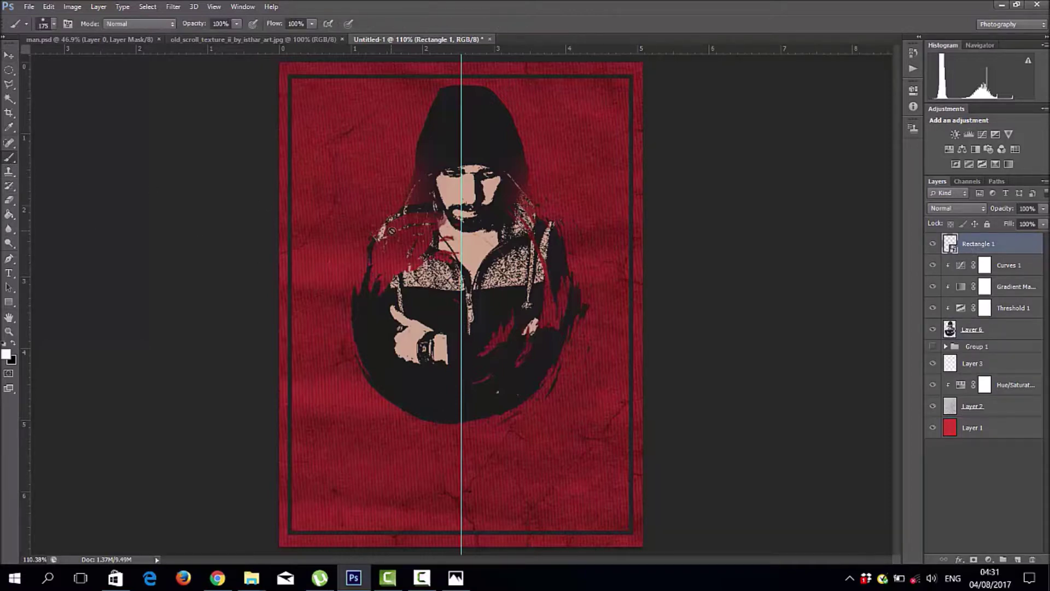
{"action": "left_click", "coordinate": [310, 149]}
Step: Rasterize Rectangle 1 and pick a splatter brush preset
{"action": "key", "text": "Return"}
{"action": "right_click", "coordinate": [358, 173]}
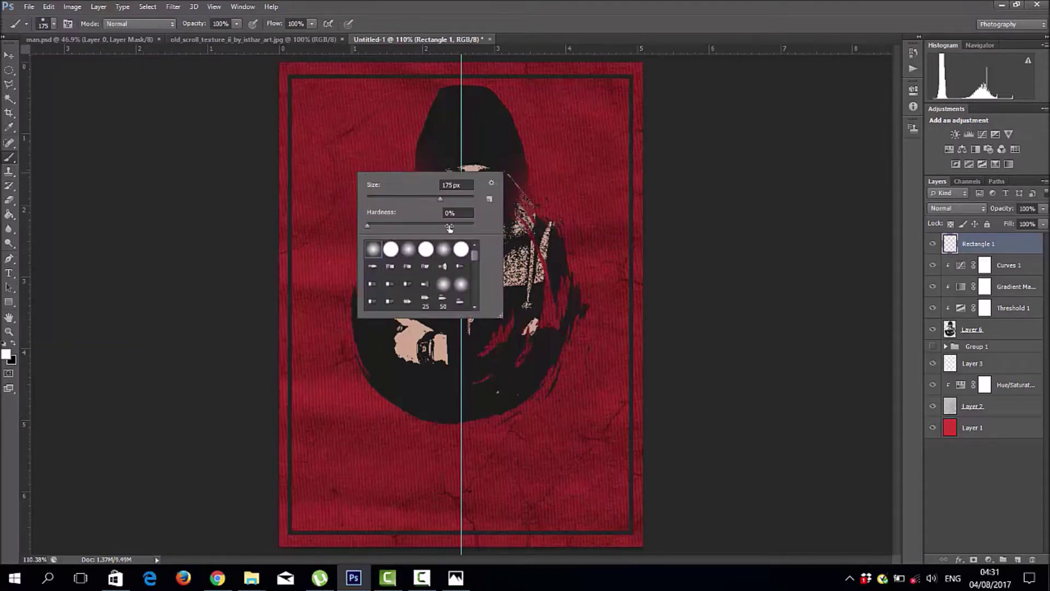
{"action": "left_click_drag", "start_coordinate": [472, 258], "coordinate": [474, 288]}
{"action": "left_click", "coordinate": [373, 271]}
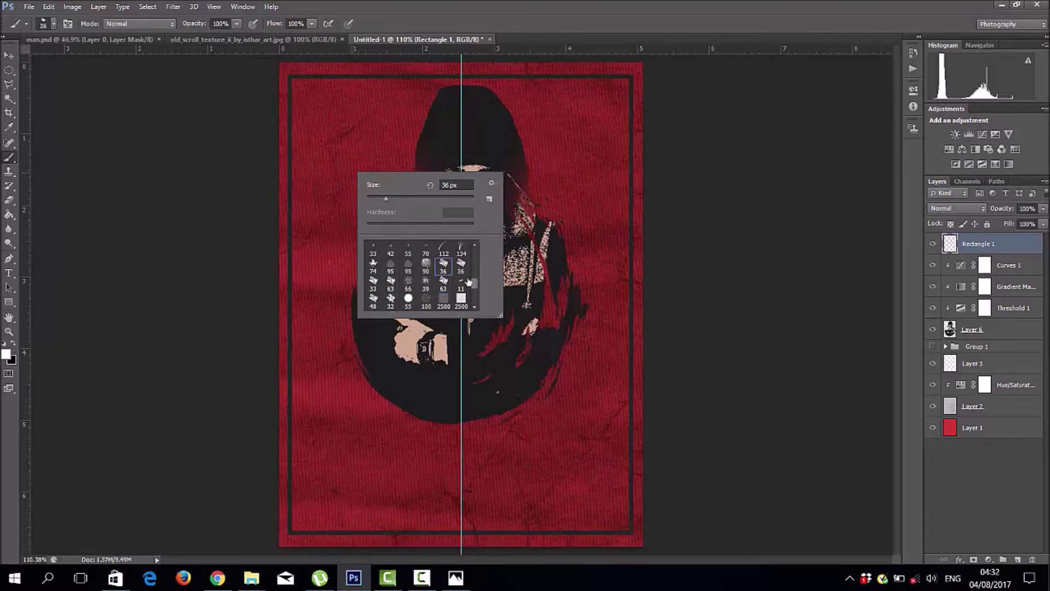
{"action": "double_click", "coordinate": [408, 272]}
Step: Add a layer mask to Rectangle 1, paint with black, and choose the 59 px splatter brush
{"action": "left_click", "coordinate": [973, 559]}
{"action": "key", "text": "x"}
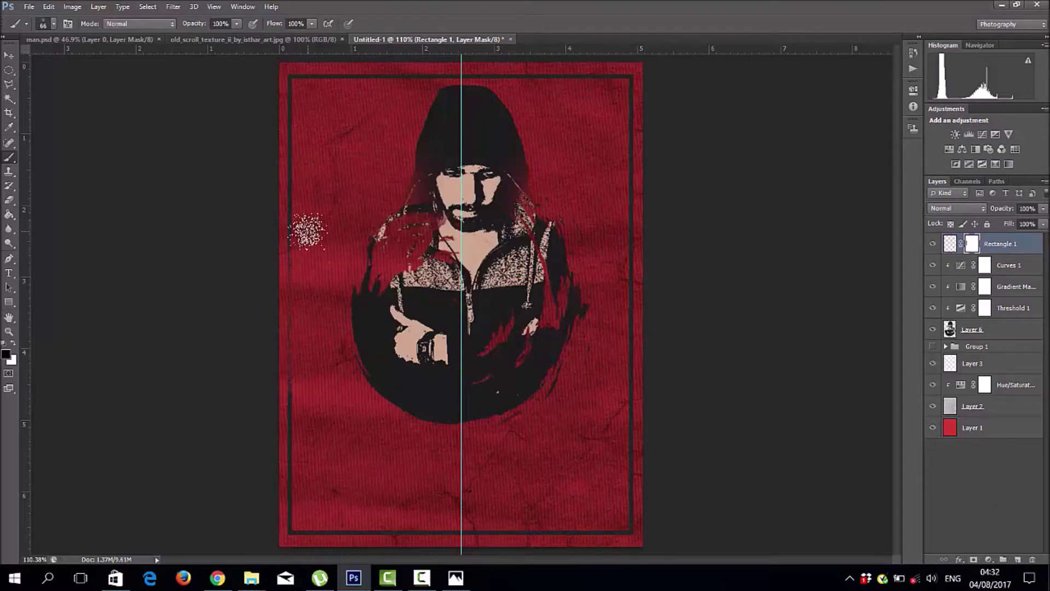
{"action": "right_click", "coordinate": [352, 197]}
{"action": "scroll", "coordinate": [474, 304], "scroll_direction": "up", "scroll_amount": 3}
{"action": "left_click", "coordinate": [460, 288]}
{"action": "double_click", "coordinate": [425, 306]}
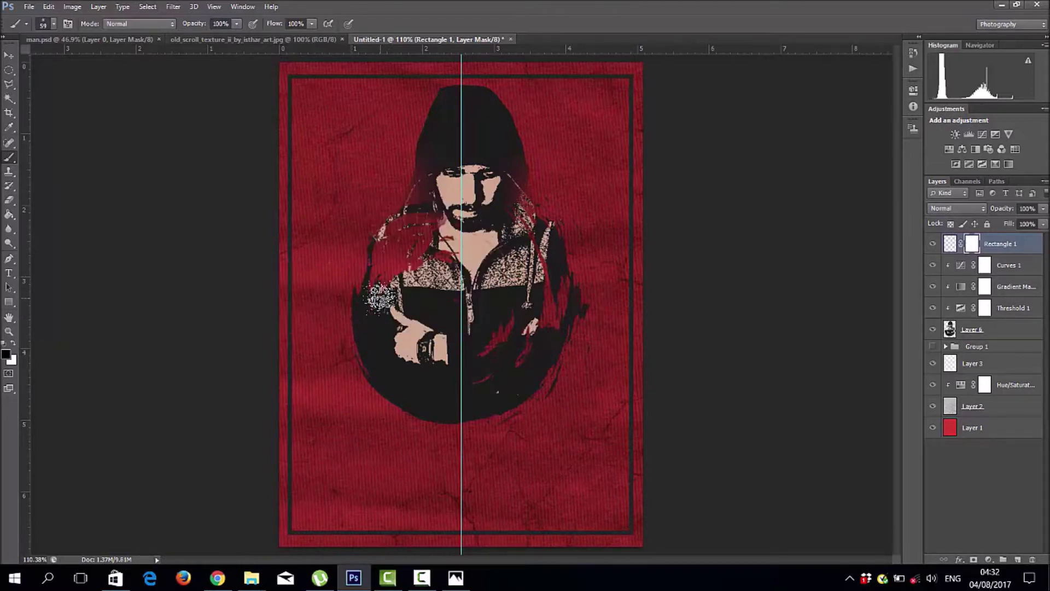
{"action": "right_click", "coordinate": [381, 298]}
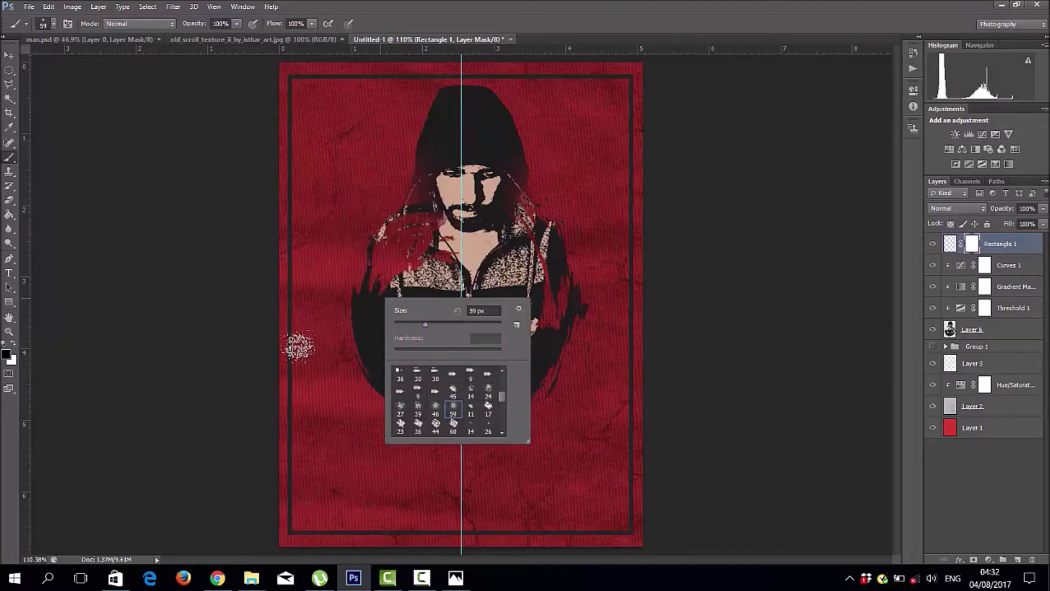
{"action": "left_click", "coordinate": [295, 350]}
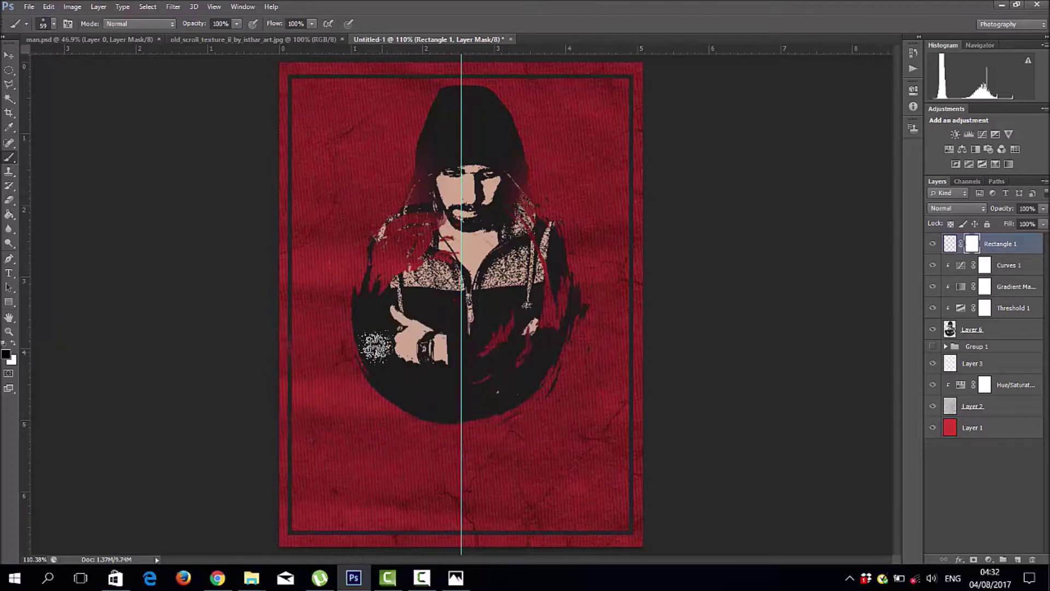
Step: Switch to the 46 px splatter brush at size 120 and break up the frame's bottom-right corner
{"action": "left_click_drag", "start_coordinate": [290, 386], "coordinate": [291, 355]}
{"action": "key", "text": "ctrl+z"}
{"action": "right_click", "coordinate": [348, 274]}
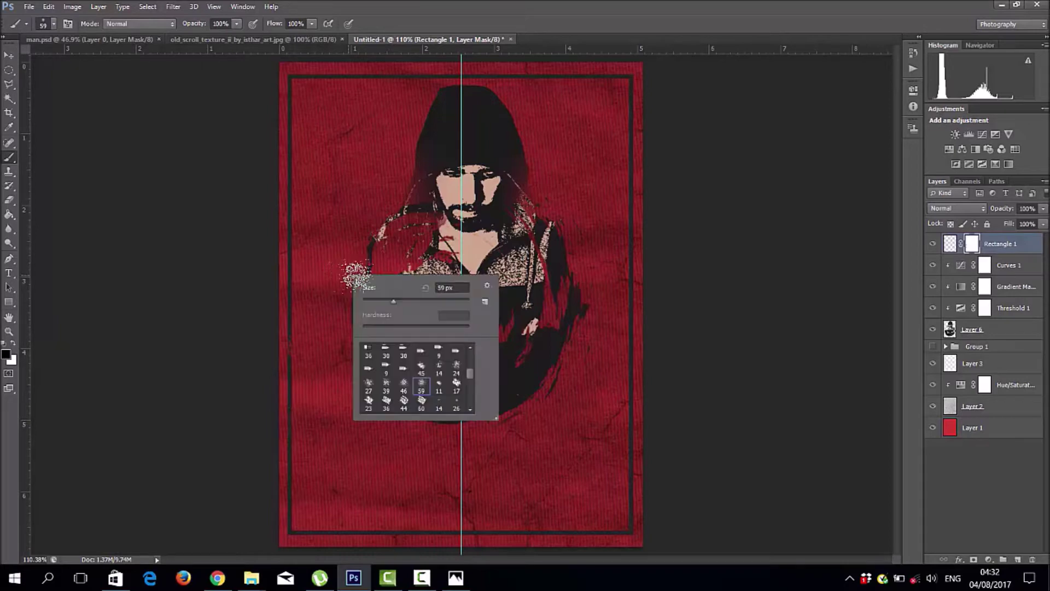
{"action": "left_click", "coordinate": [404, 385]}
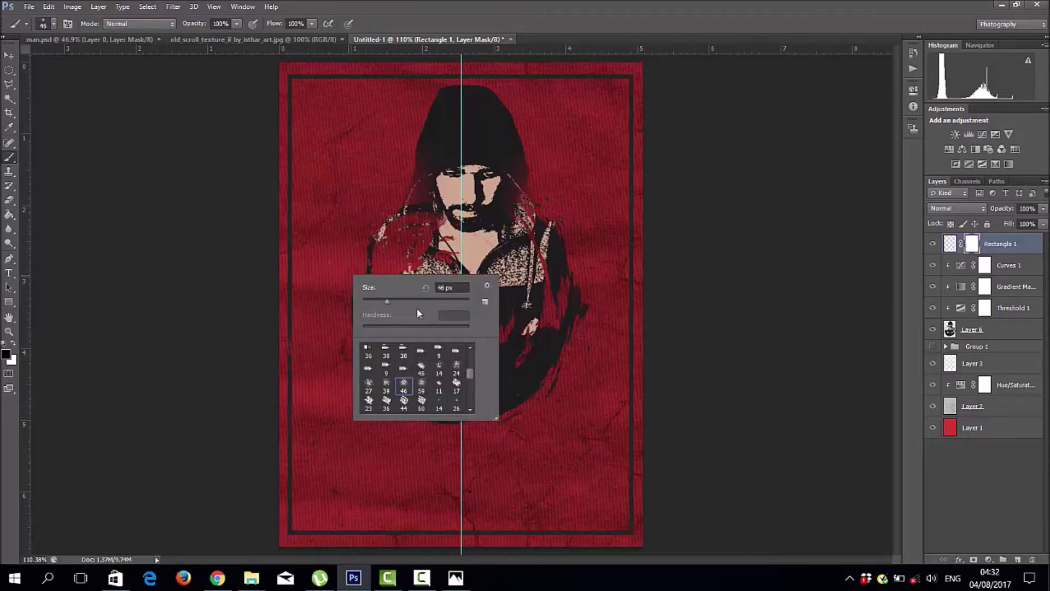
{"action": "left_click", "coordinate": [416, 302]}
{"action": "type", "text": "120"}
{"action": "key", "text": "Return"}
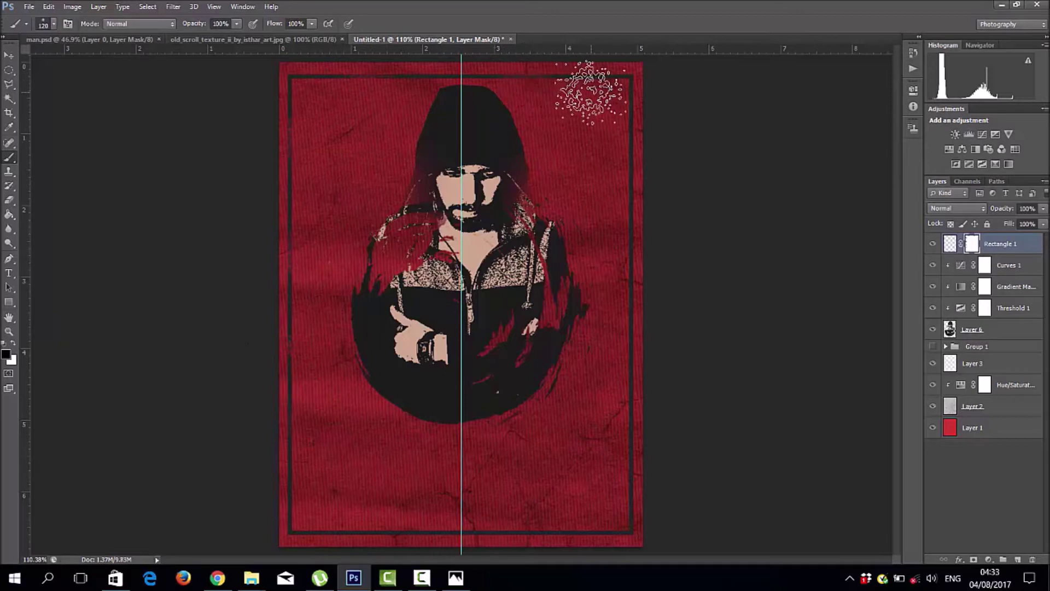
{"action": "left_click_drag", "start_coordinate": [632, 481], "coordinate": [550, 525]}
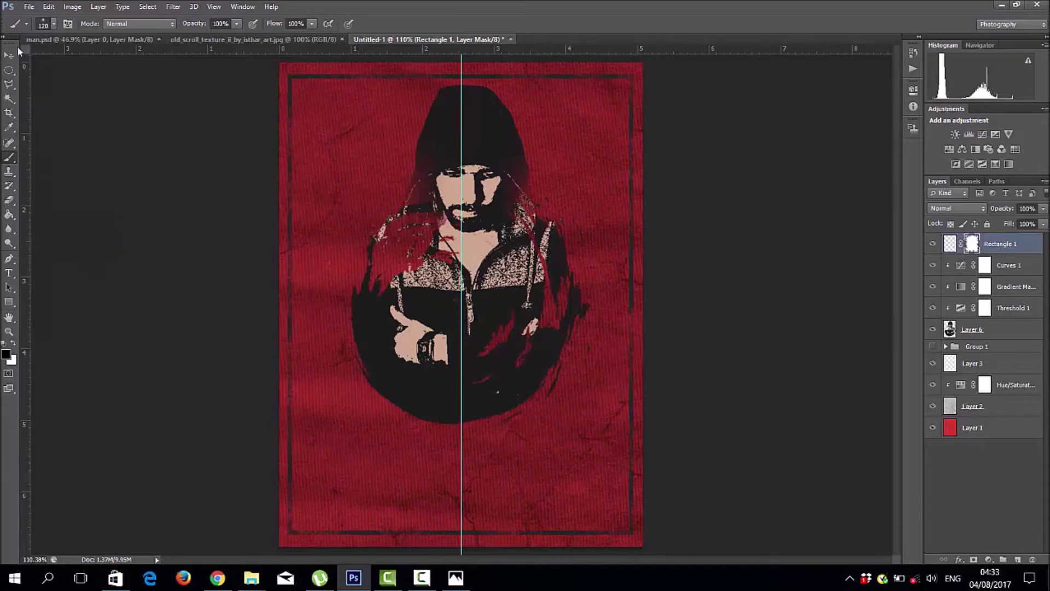
Step: Type the YFSTUDIO title below the hooded man in Orator Std
{"action": "left_click", "coordinate": [9, 273]}
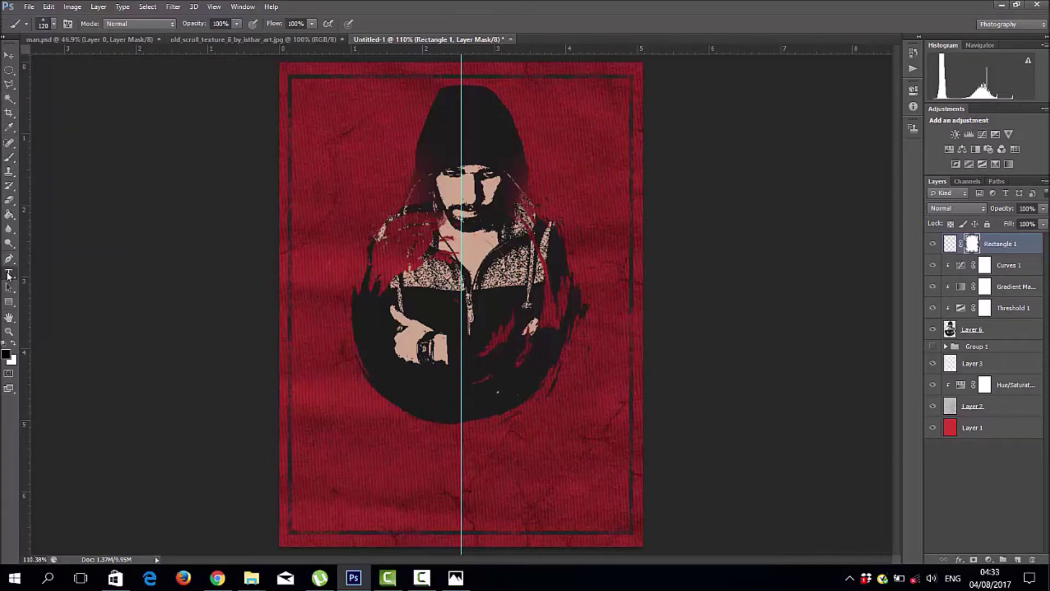
{"action": "left_click", "coordinate": [370, 440]}
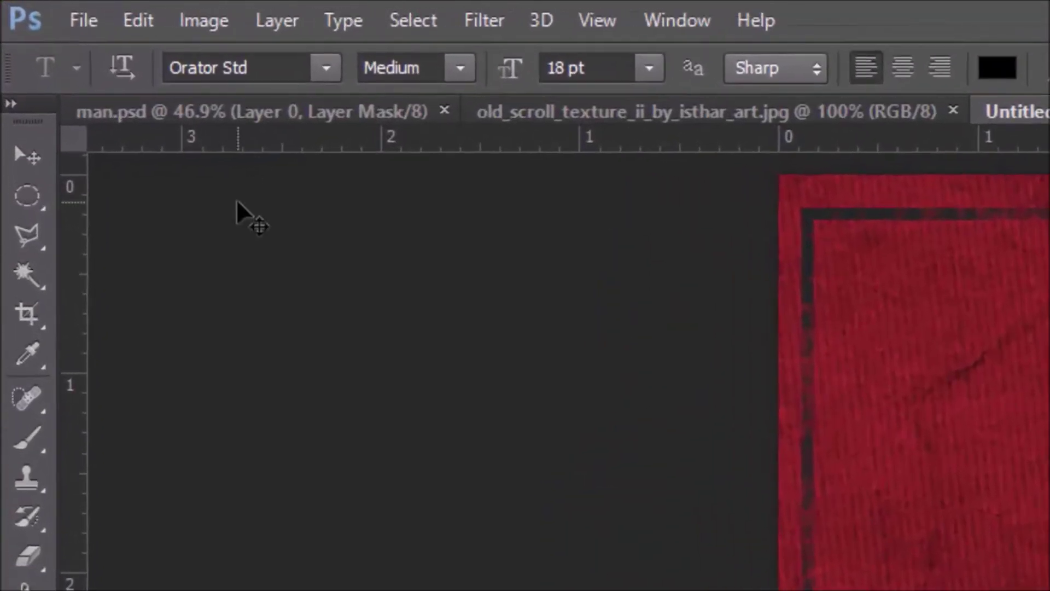
{"action": "left_click", "coordinate": [162, 67]}
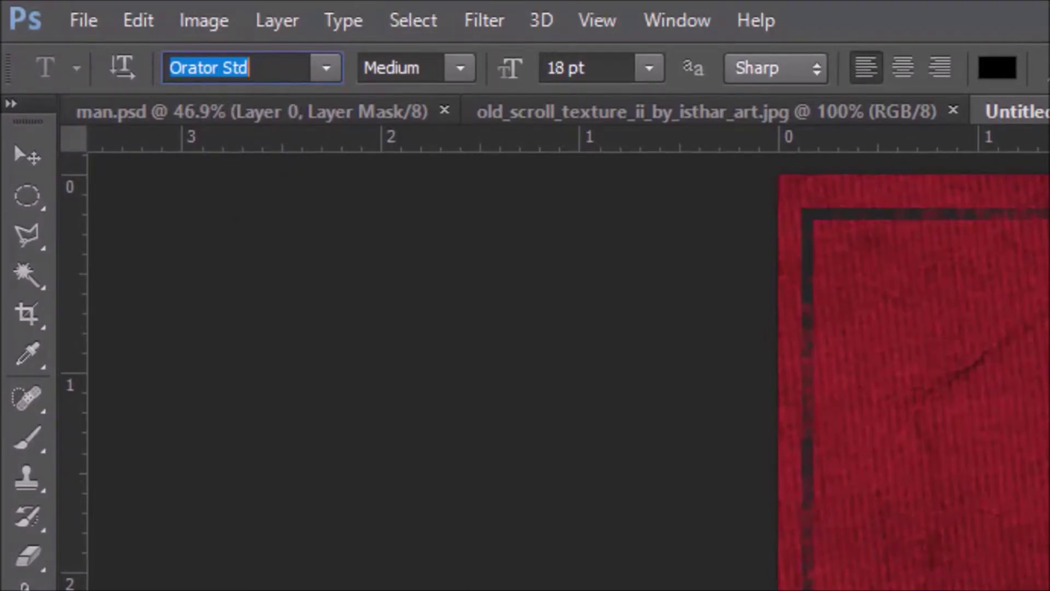
{"action": "key", "text": "Return"}
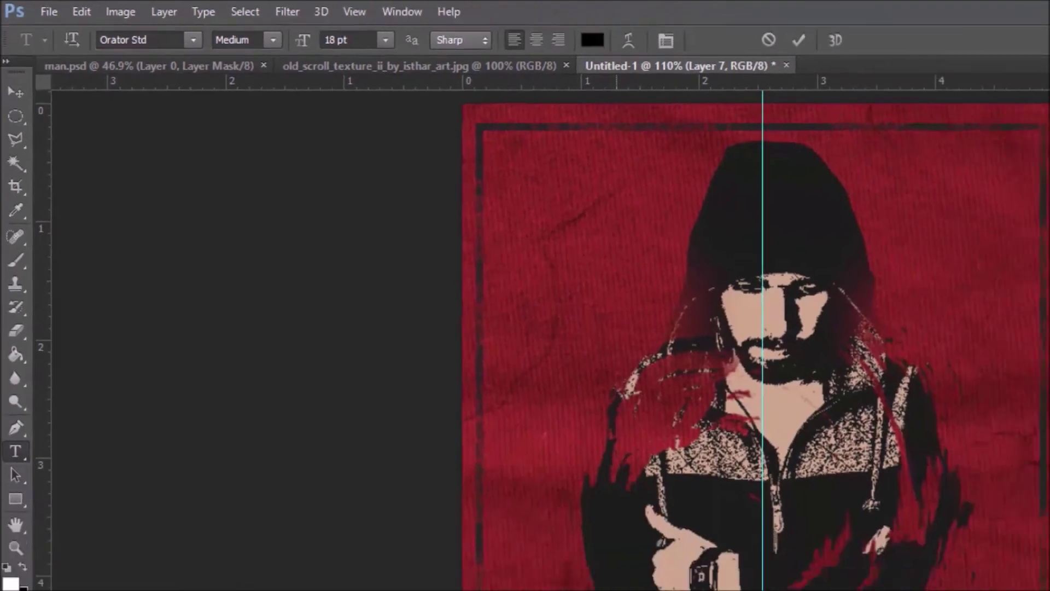
{"action": "type", "text": "Y"}
{"action": "type", "text": "F"}
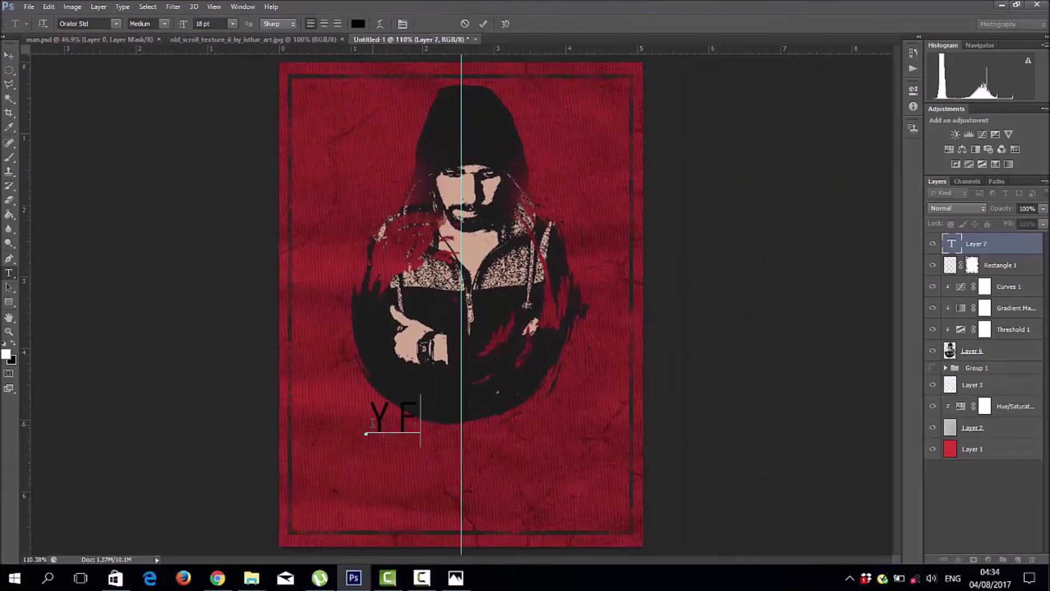
{"action": "key", "text": "BackSpace"}
{"action": "type", "text": "F"}
{"action": "type", "text": "S"}
{"action": "type", "text": "-U"}
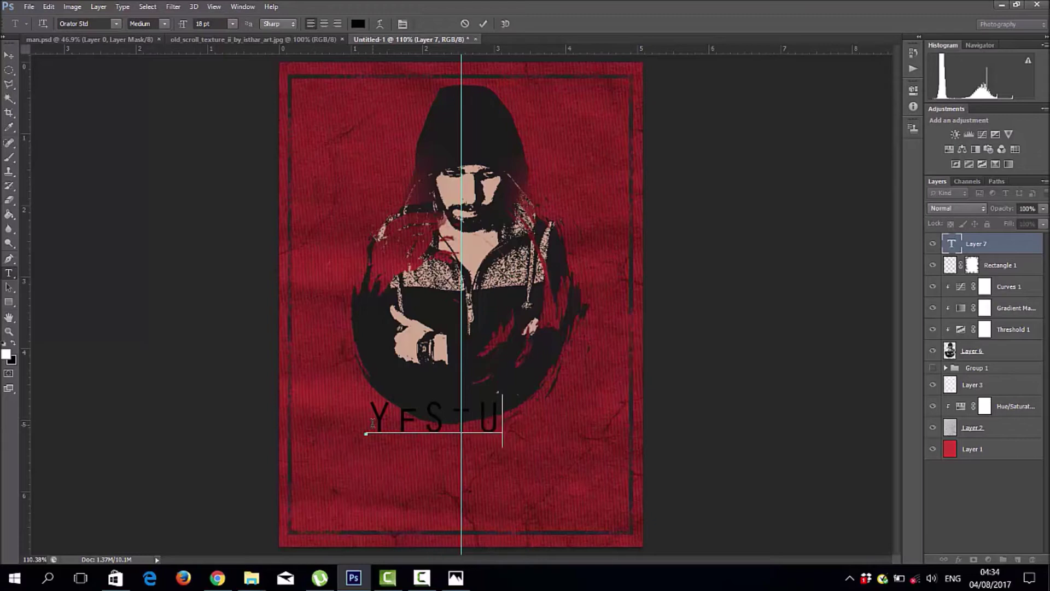
{"action": "type", "text": "DI"}
{"action": "type", "text": "O"}
Step: Make the title text white, move it lower on the poster, and commit it
{"action": "key", "text": "ctrl+a"}
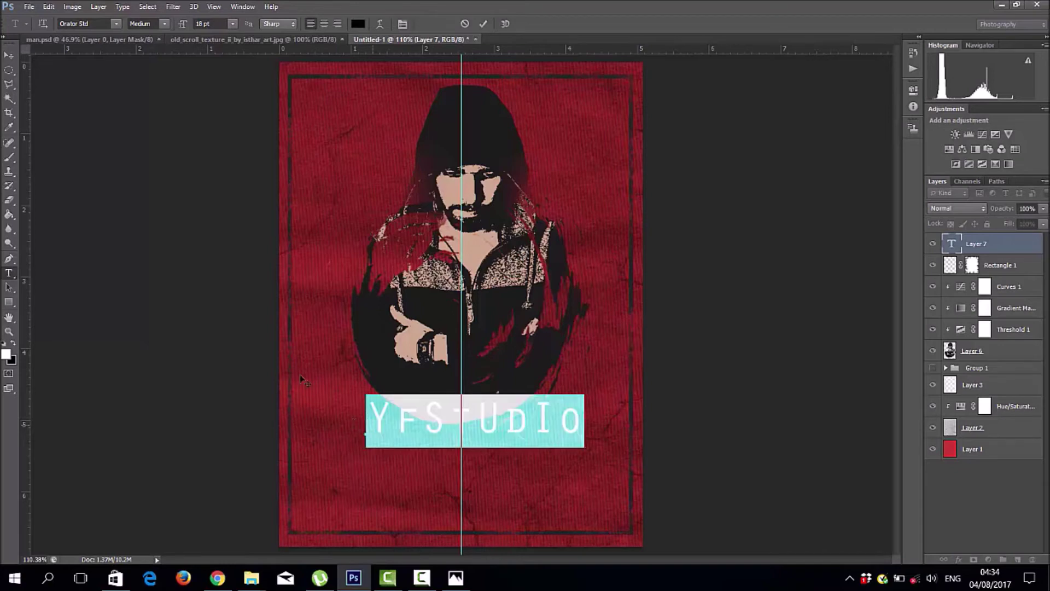
{"action": "left_click", "coordinate": [353, 25]}
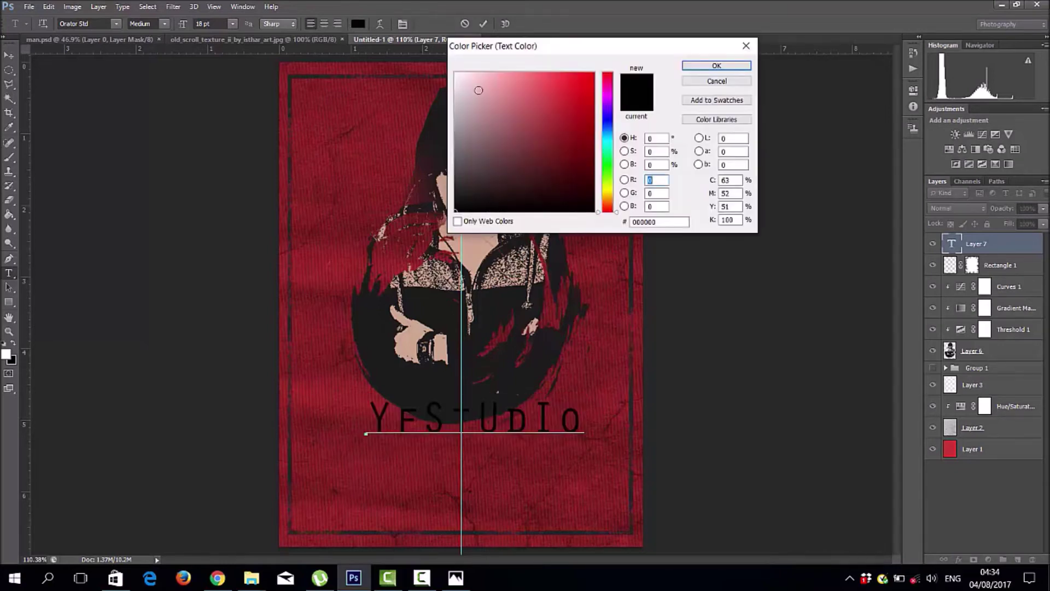
{"action": "left_click_drag", "start_coordinate": [479, 89], "coordinate": [456, 73]}
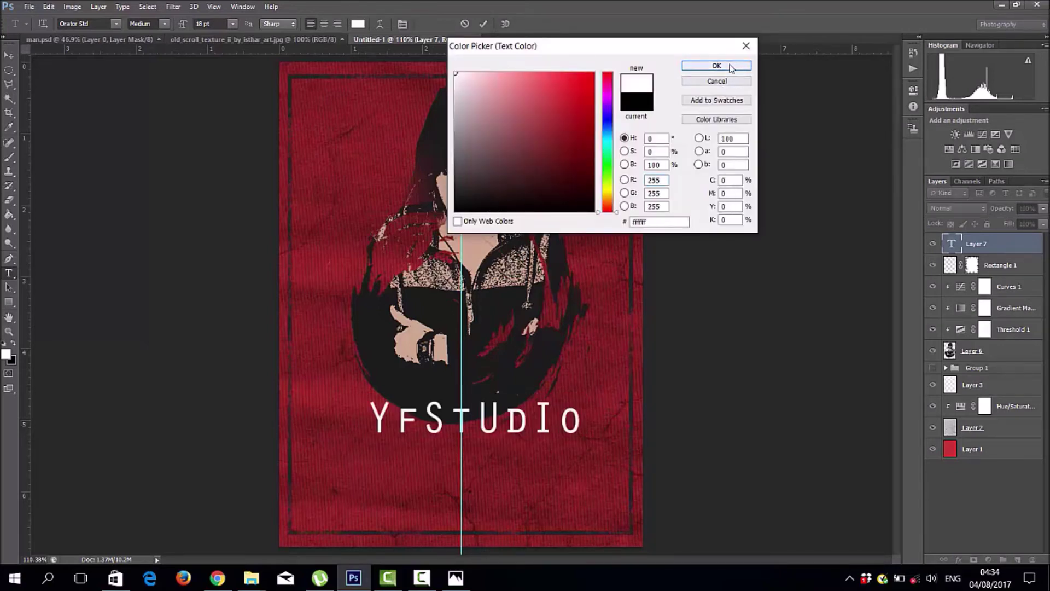
{"action": "left_click", "coordinate": [731, 65]}
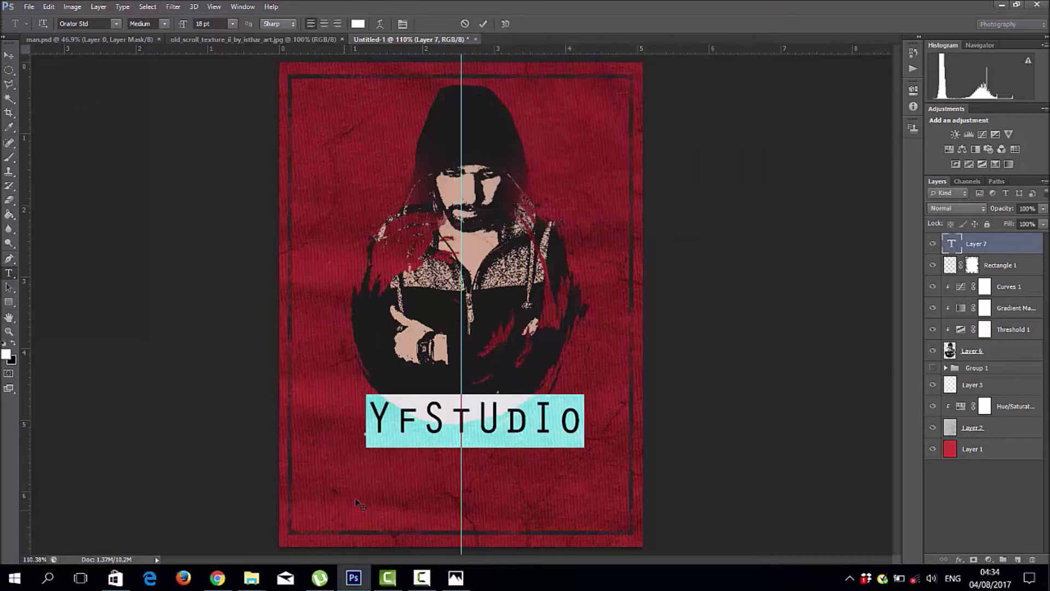
{"action": "left_click_drag", "start_coordinate": [389, 480], "coordinate": [384, 520]}
{"action": "key", "text": "ctrl+Return"}
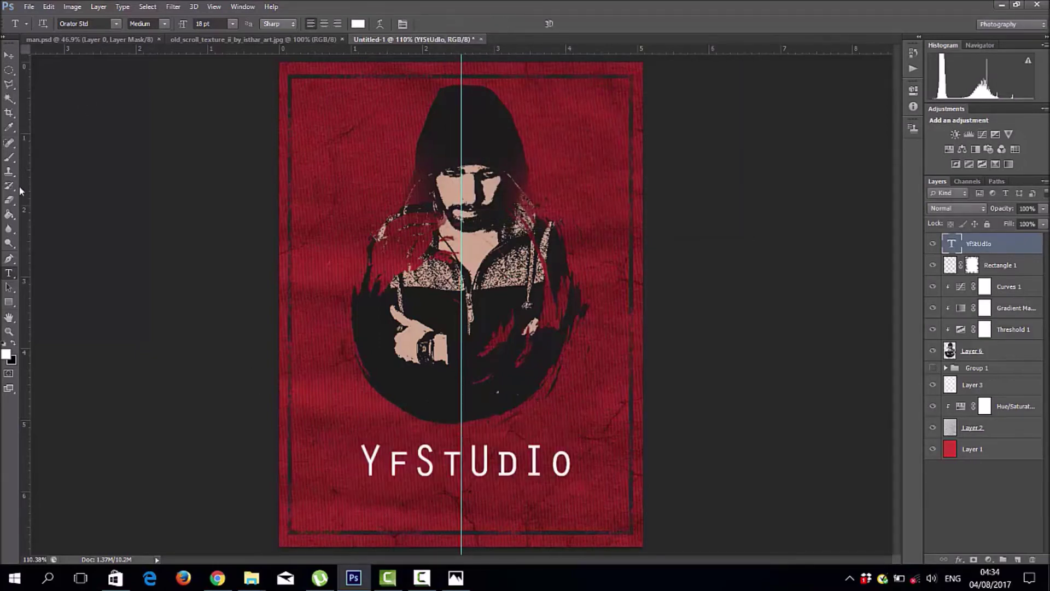
Step: Rasterize the YFSTUDIO type layer, splatter its left letters, then add a layer mask
{"action": "left_click", "coordinate": [8, 159]}
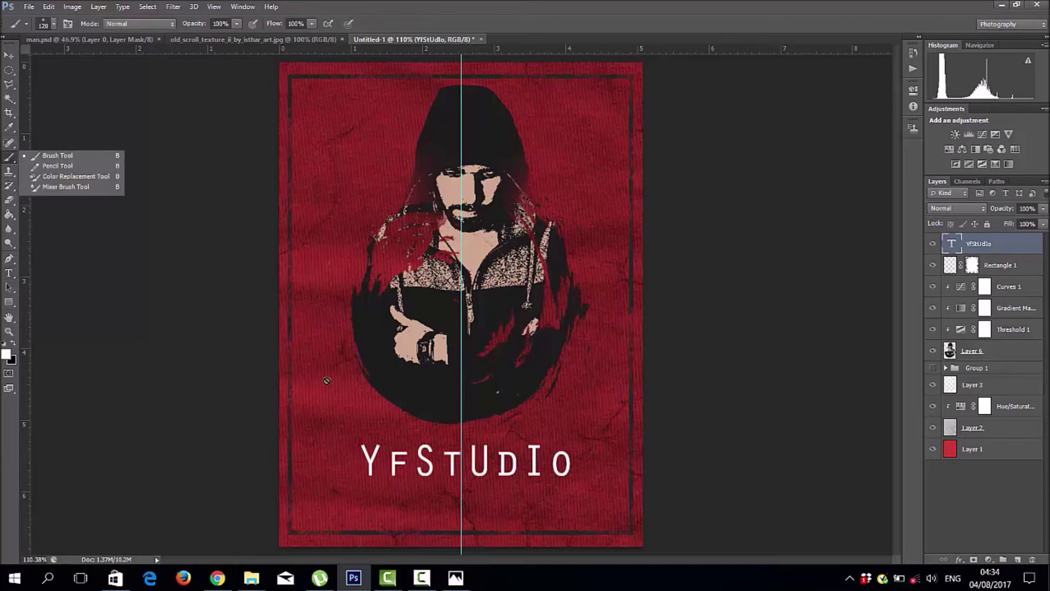
{"action": "left_click", "coordinate": [421, 376]}
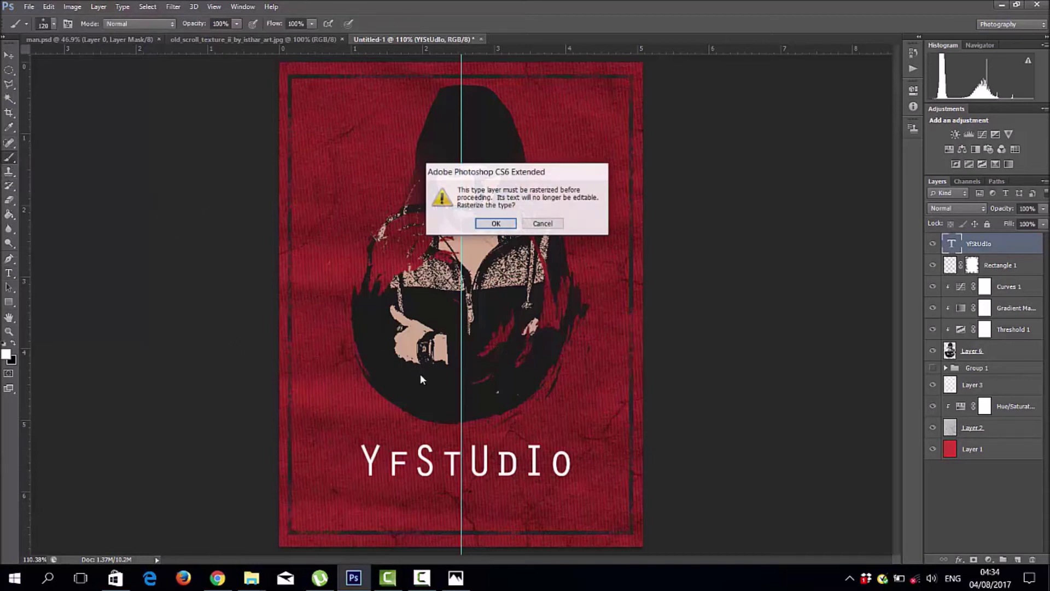
{"action": "key", "text": "Return"}
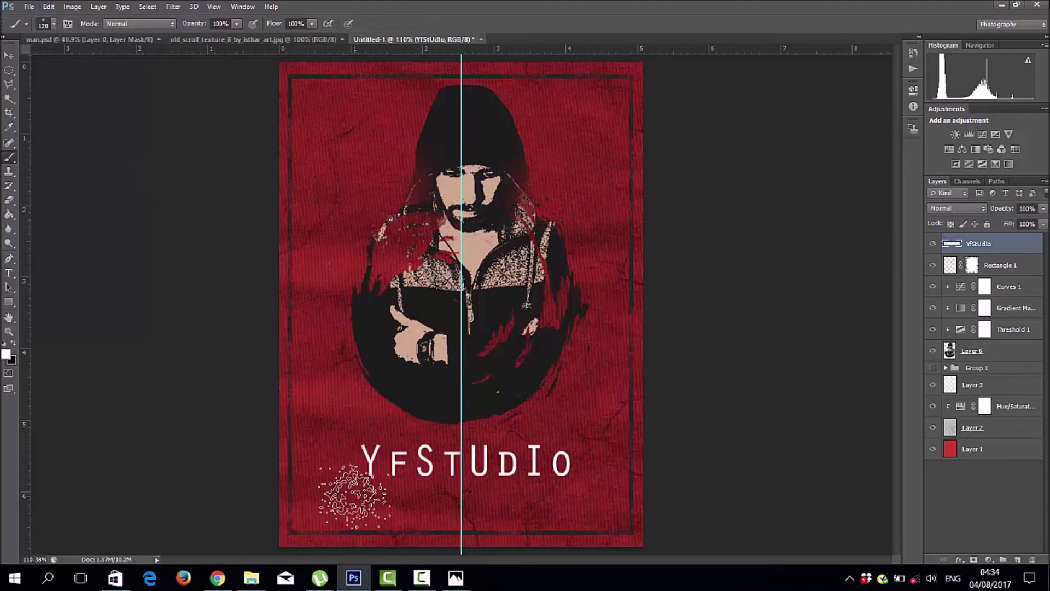
{"action": "left_click_drag", "start_coordinate": [355, 490], "coordinate": [446, 477]}
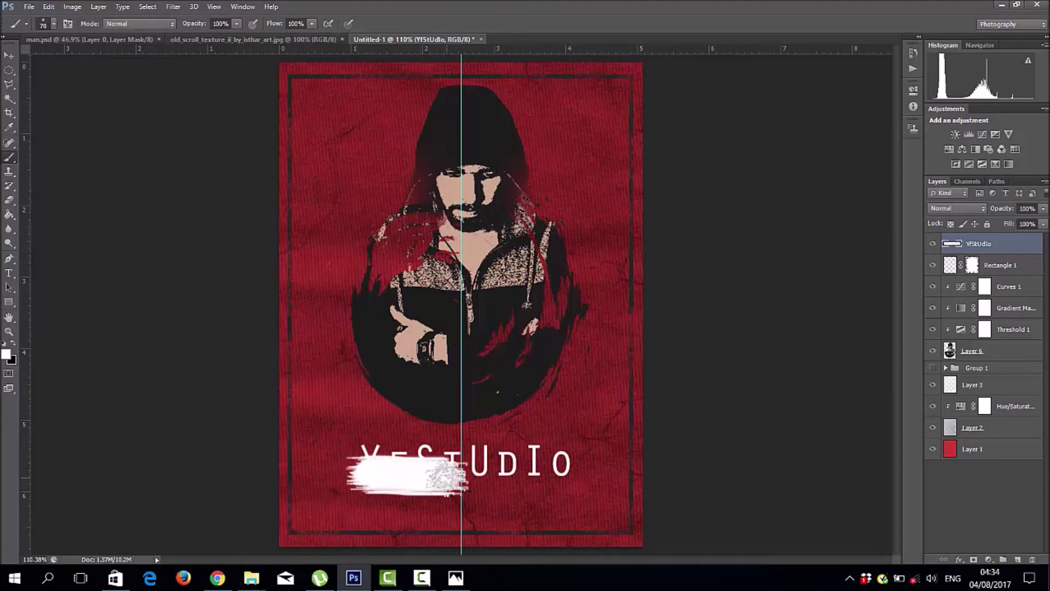
{"action": "left_click_drag", "start_coordinate": [449, 475], "coordinate": [460, 475]}
{"action": "left_click", "coordinate": [975, 558]}
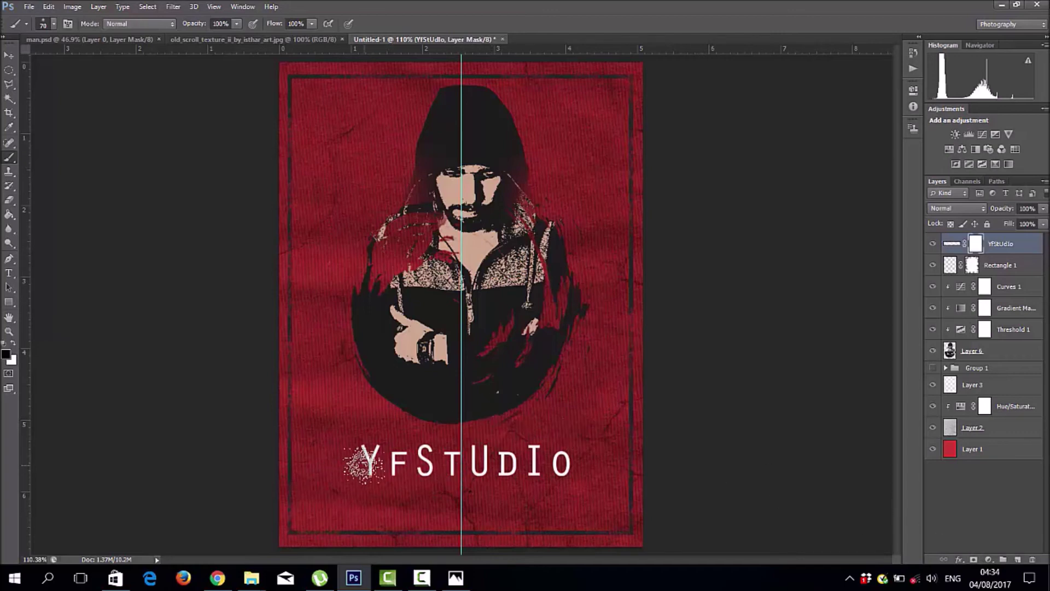